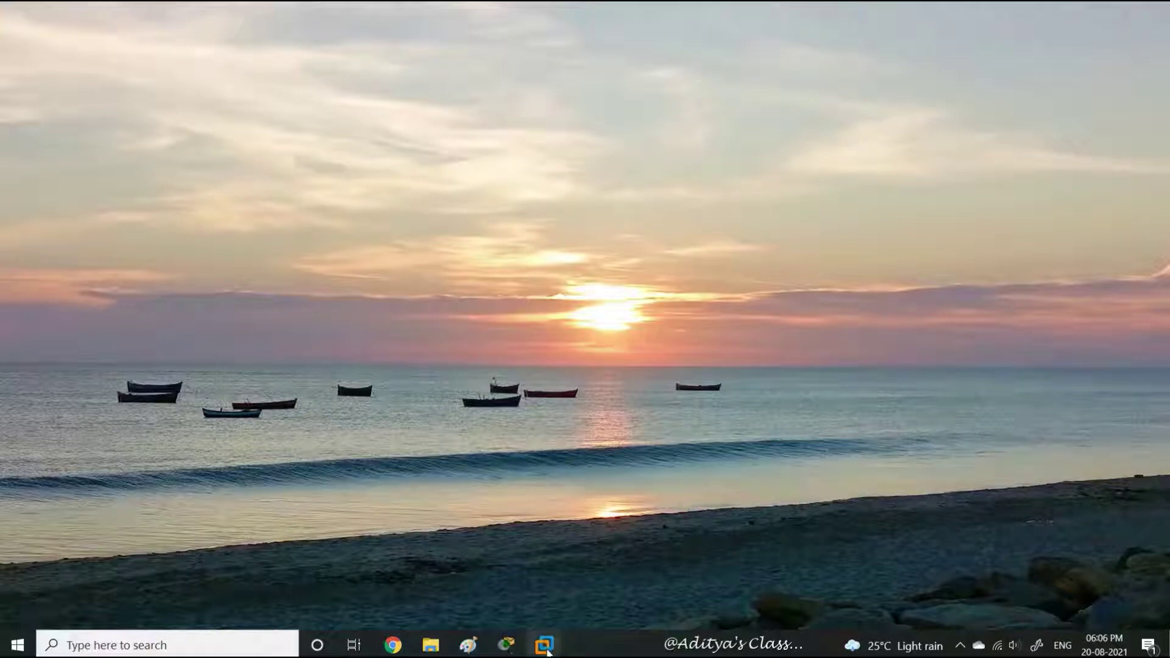
Step: Open the Server01 virtual machine from the VMware Workstation taskbar preview
mouse_move(544, 644)
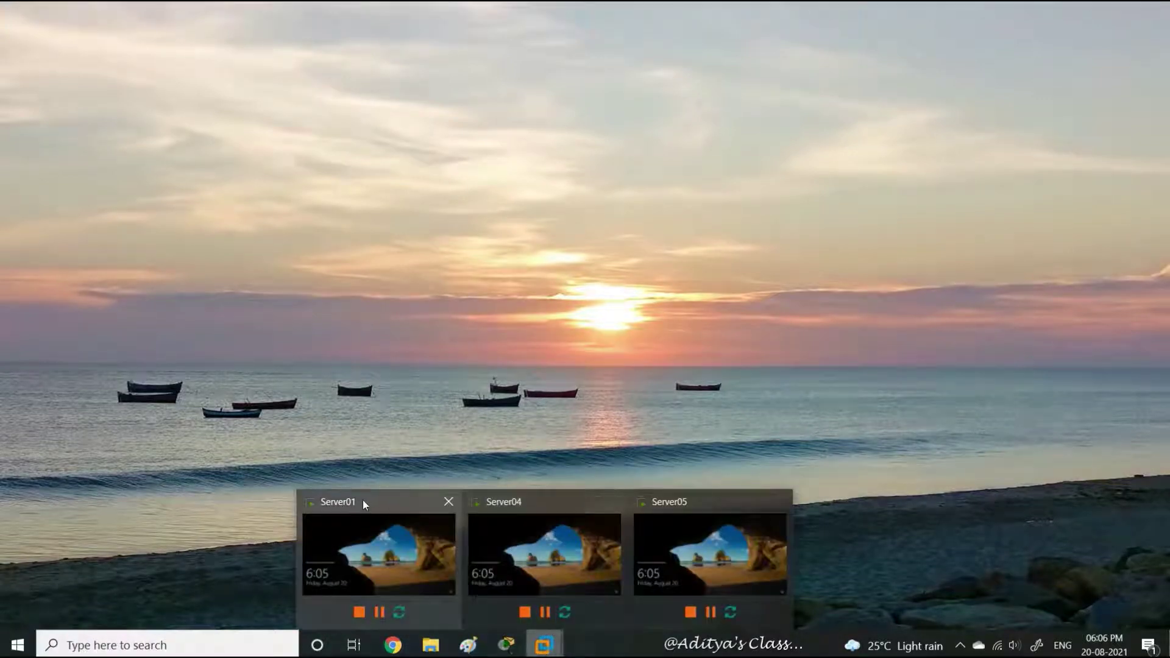
left_click(364, 502)
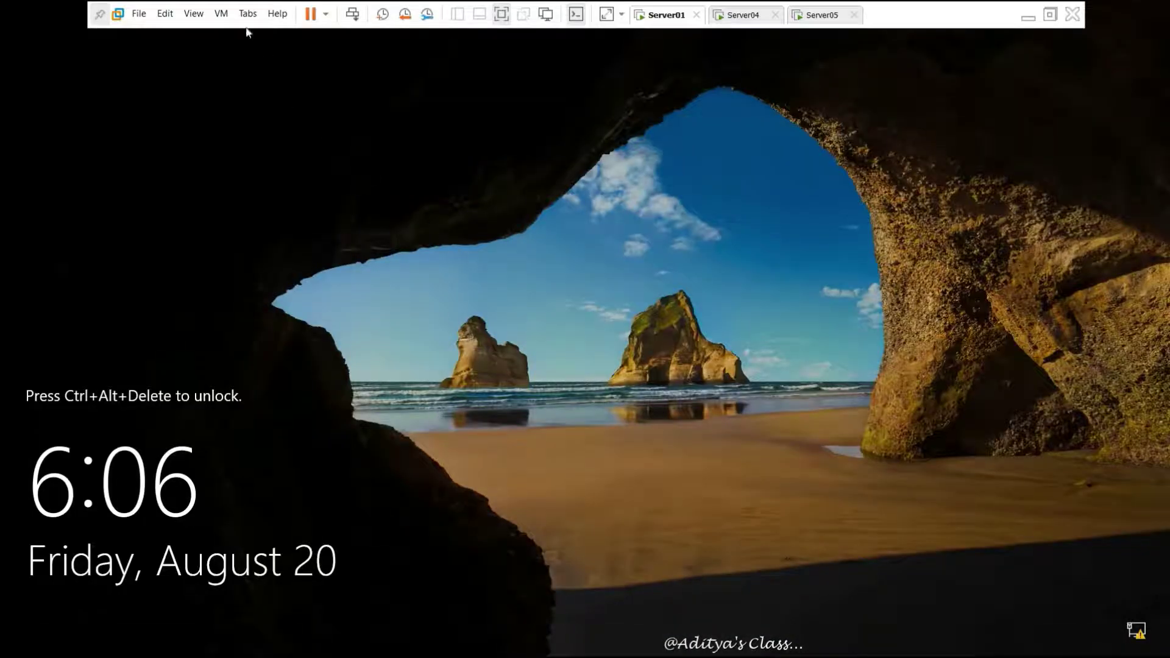
Step: Sign in to Server01 as the domain administrator using the account password
left_click(359, 17)
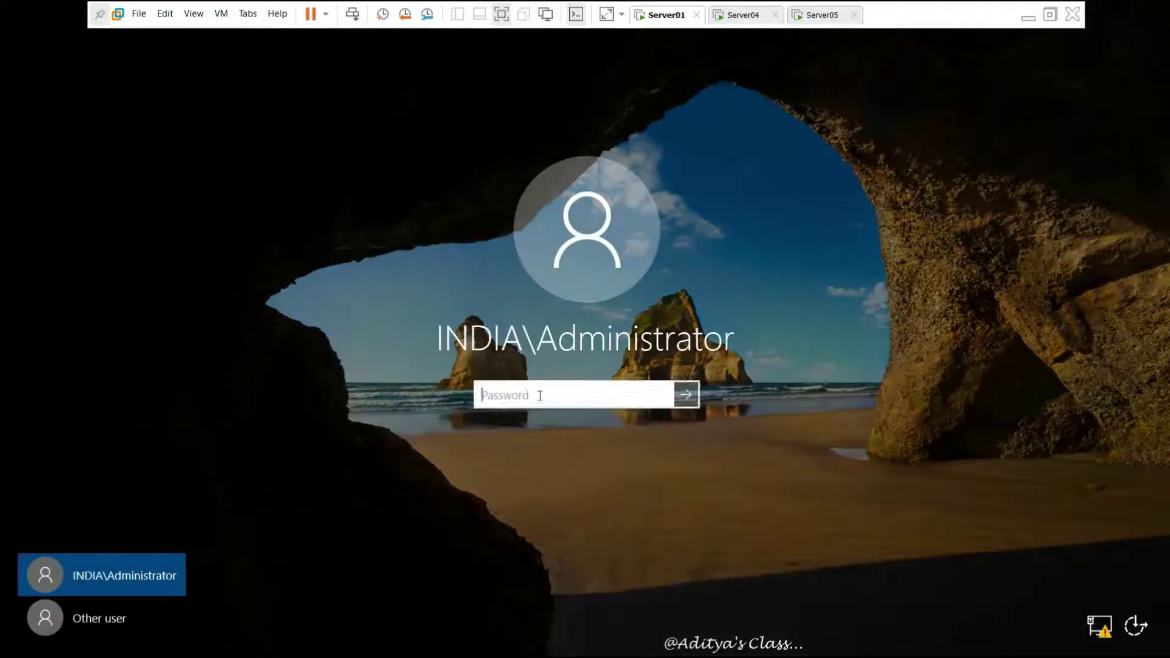
type("•••••••")
key("Return")
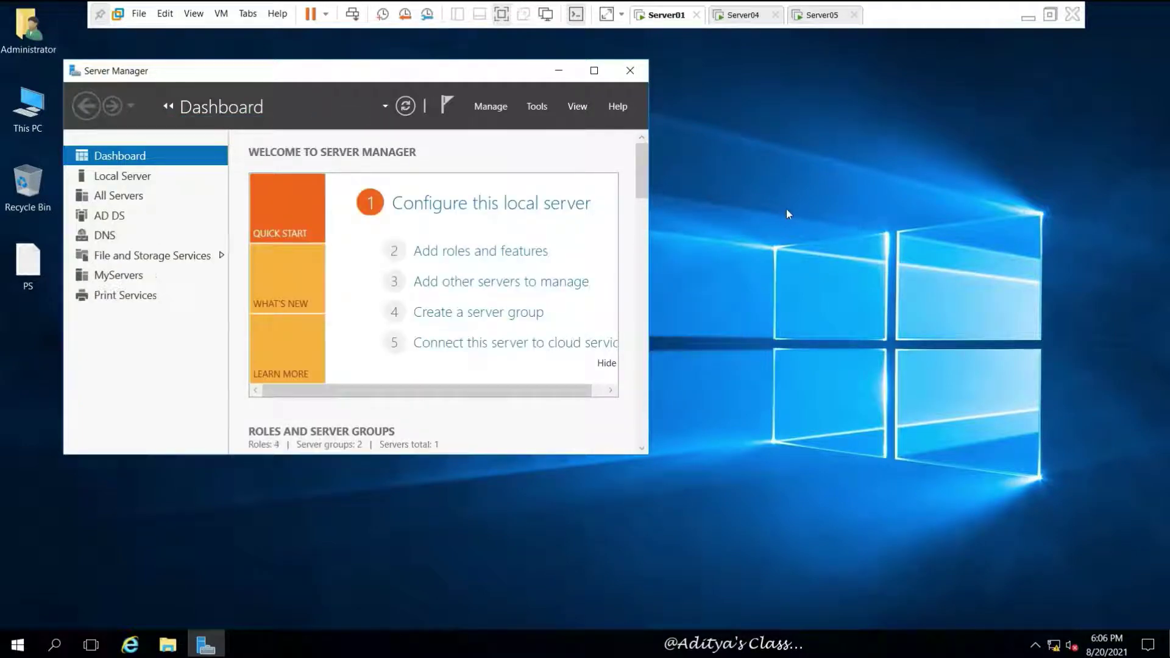
Step: Maximize Server Manager, and open and dismiss the Tools menu twice
left_click(595, 71)
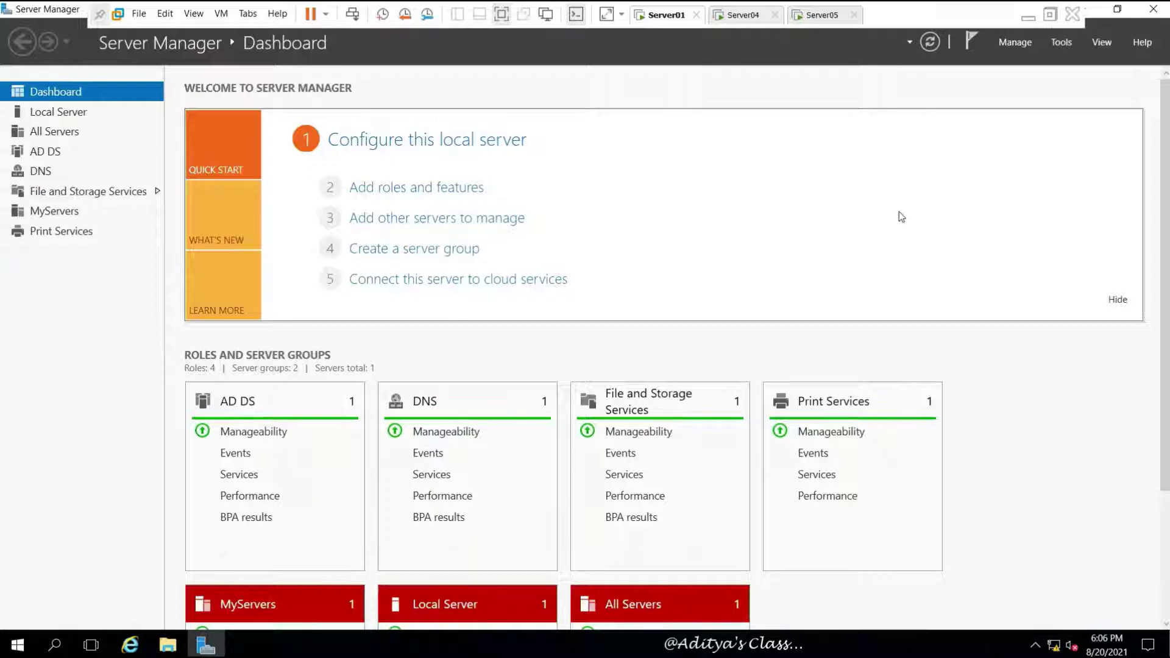
left_click(1065, 45)
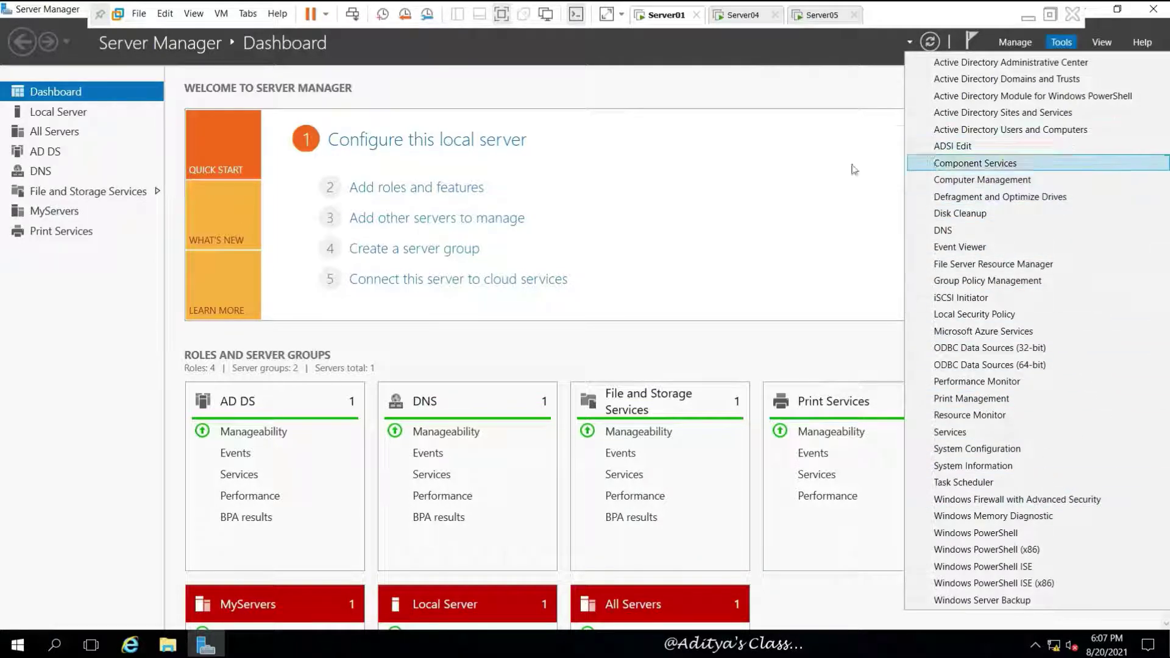
left_click(778, 163)
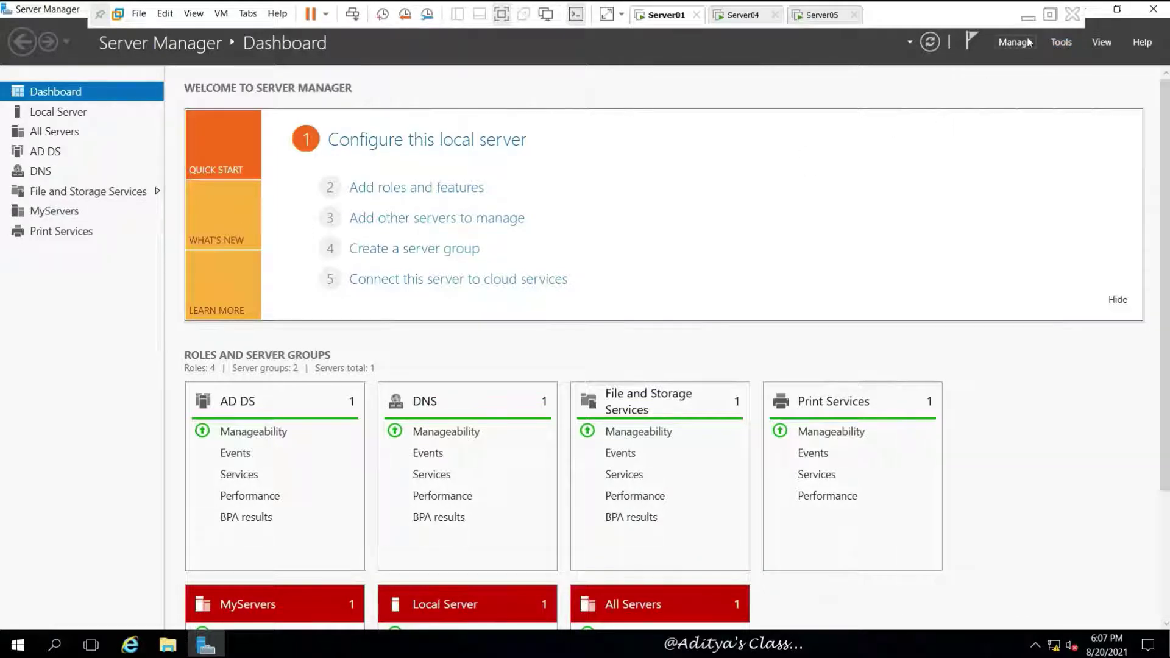
left_click(1062, 44)
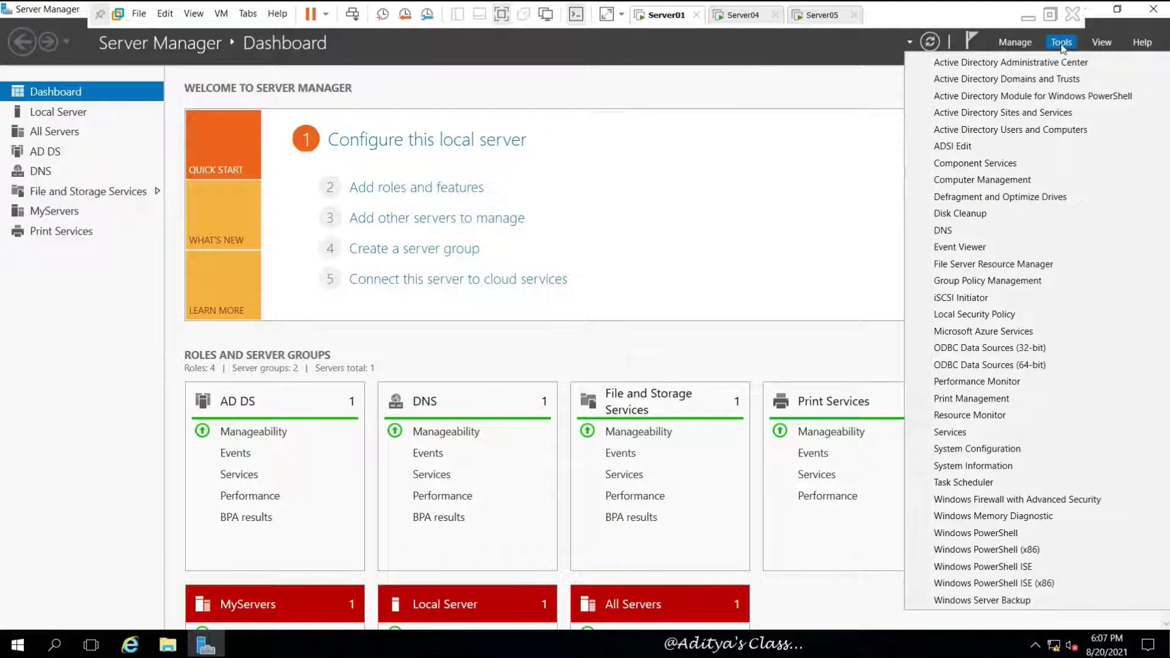
left_click(398, 189)
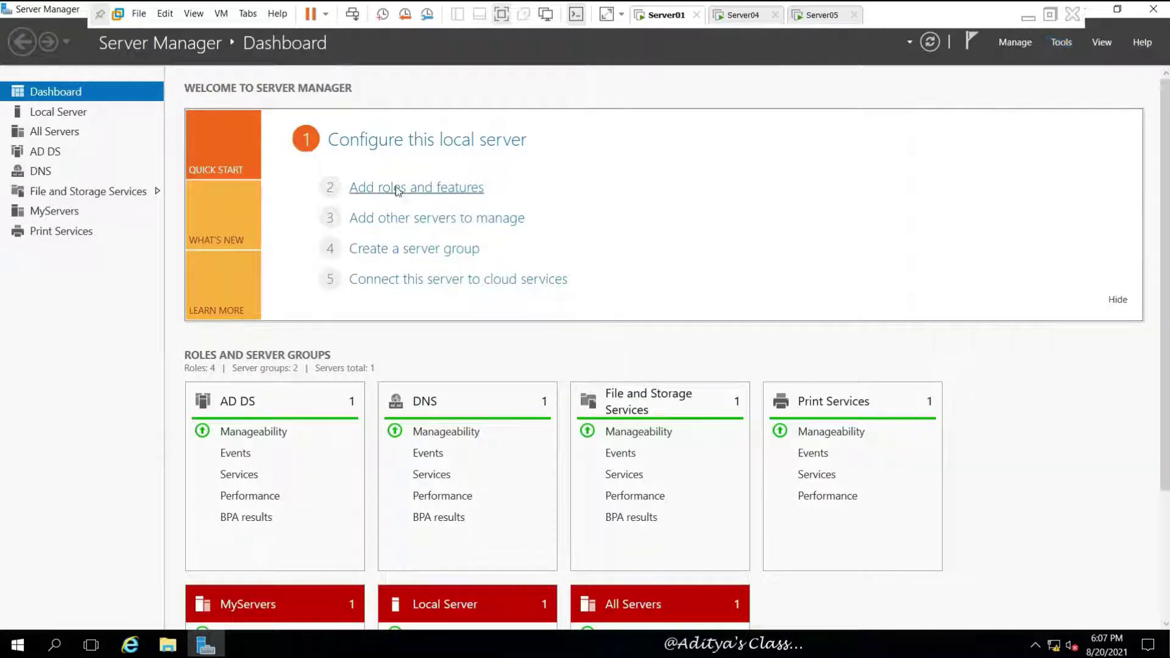
Step: Start Add Roles and Features with role-based installation targeting Server01
left_click(415, 187)
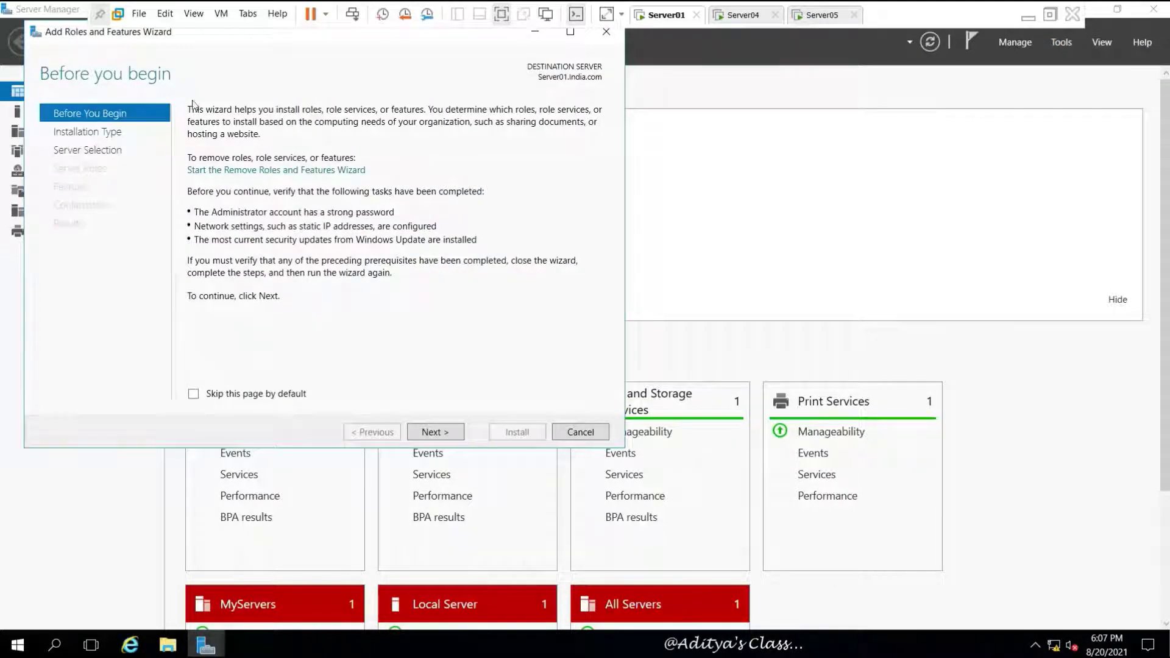
left_click_drag(56, 32, 309, 118)
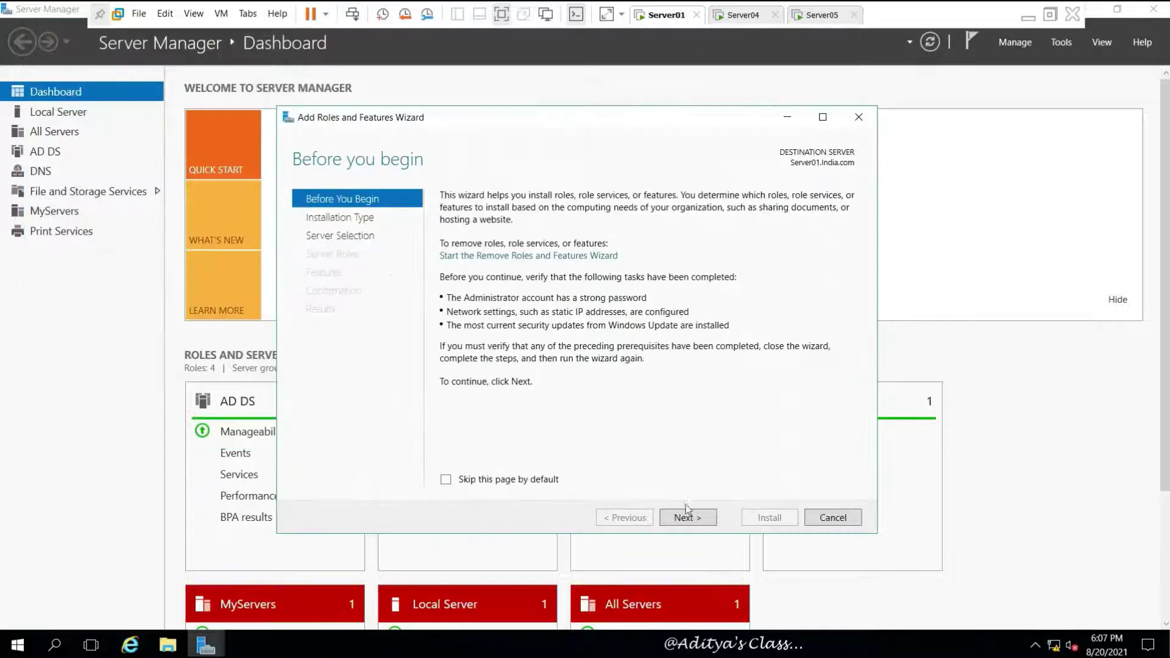
left_click(697, 520)
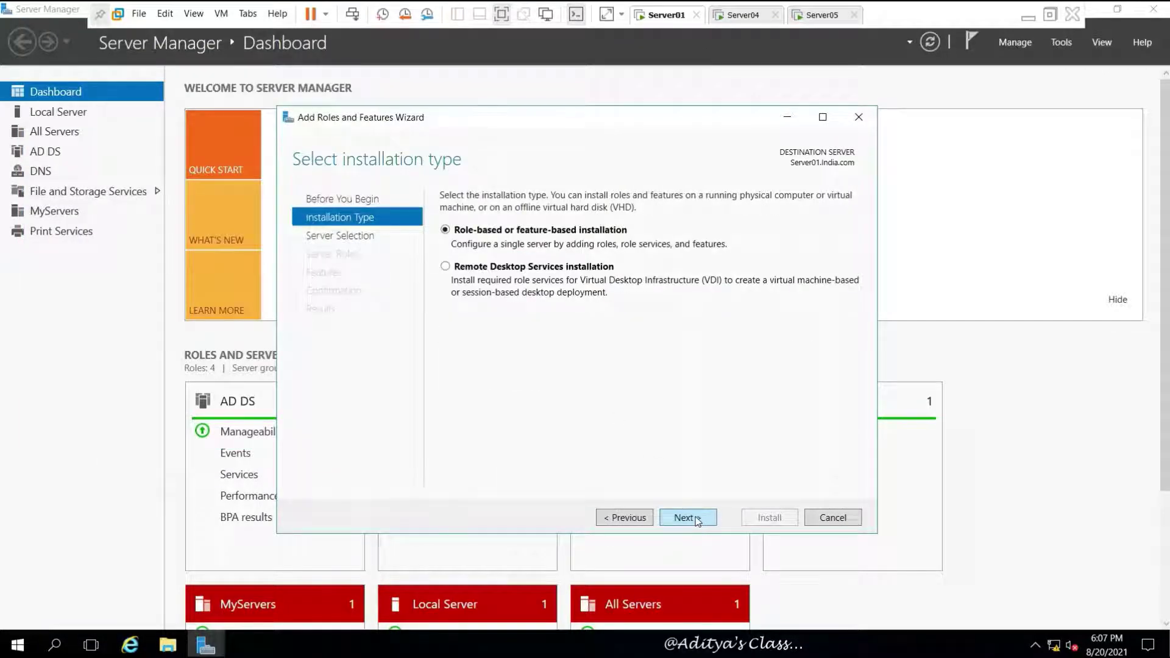
left_click(697, 520)
left_click(698, 520)
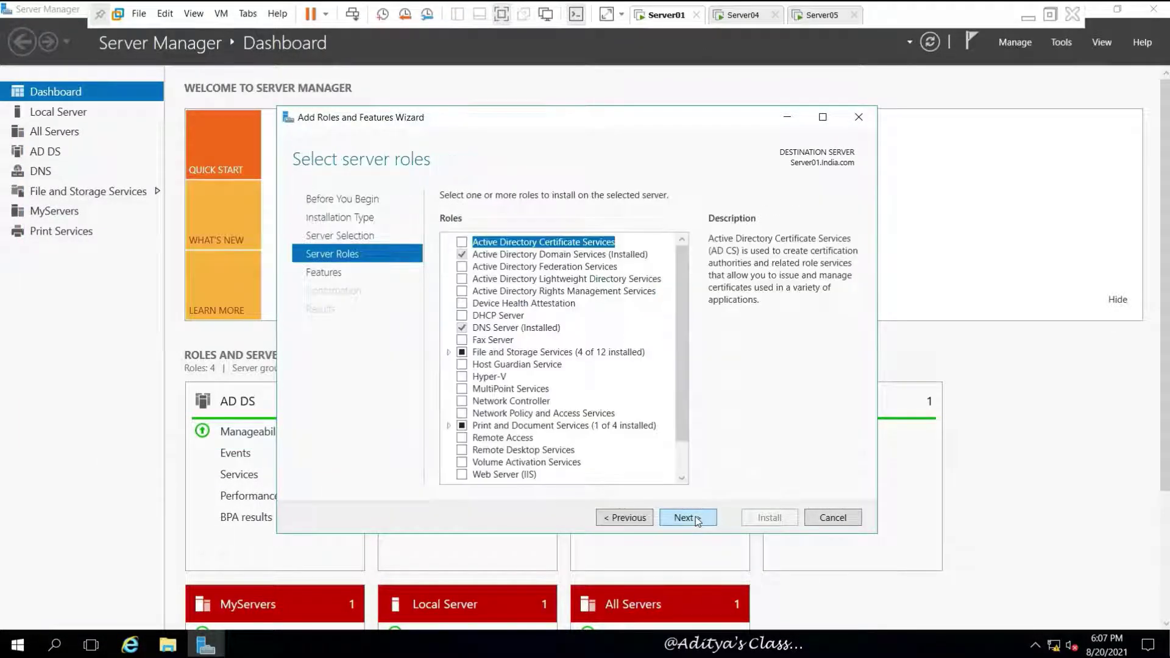
Step: Select DHCP Server with its management tools, install it, and close the wizard
left_click(463, 316)
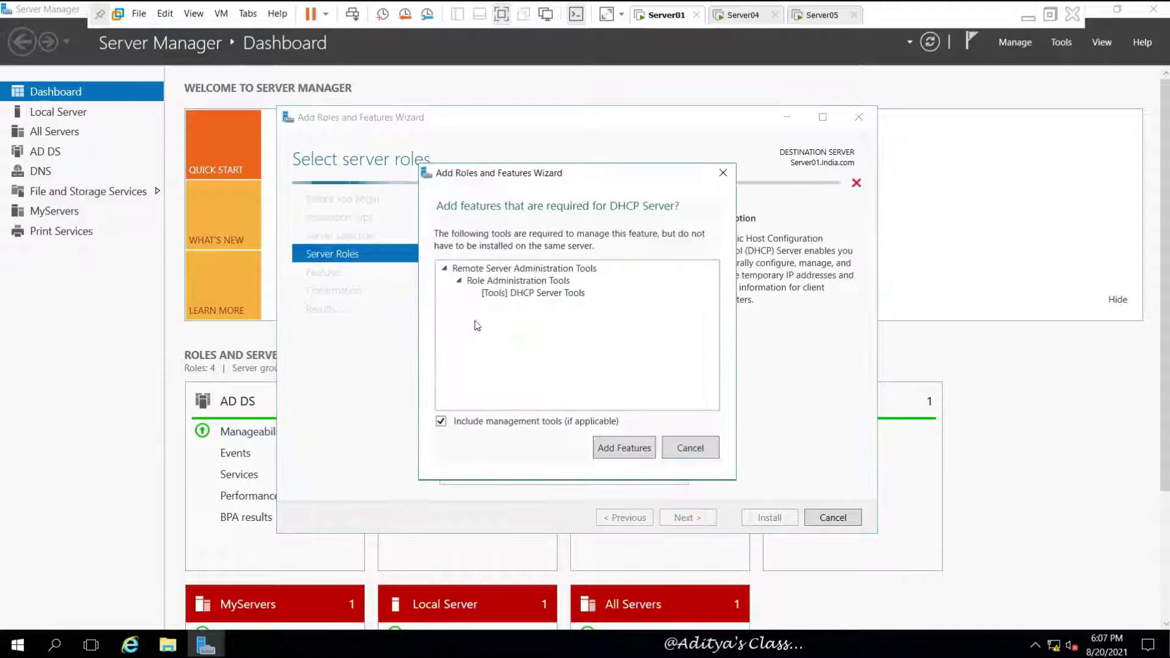
left_click(631, 449)
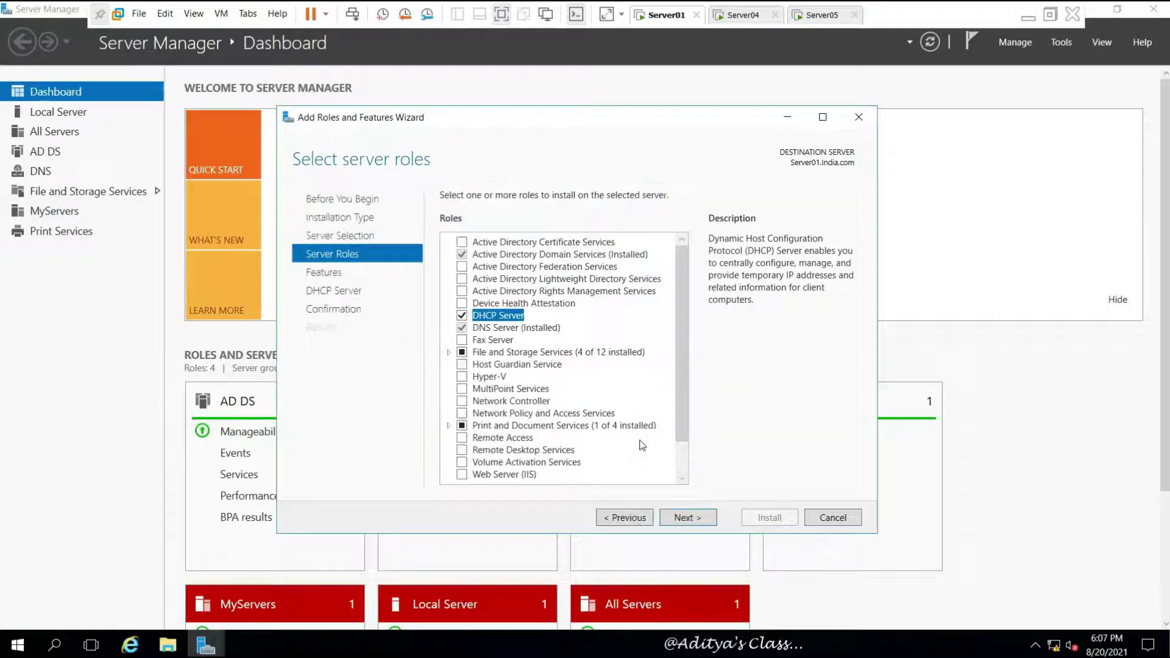
left_click(686, 518)
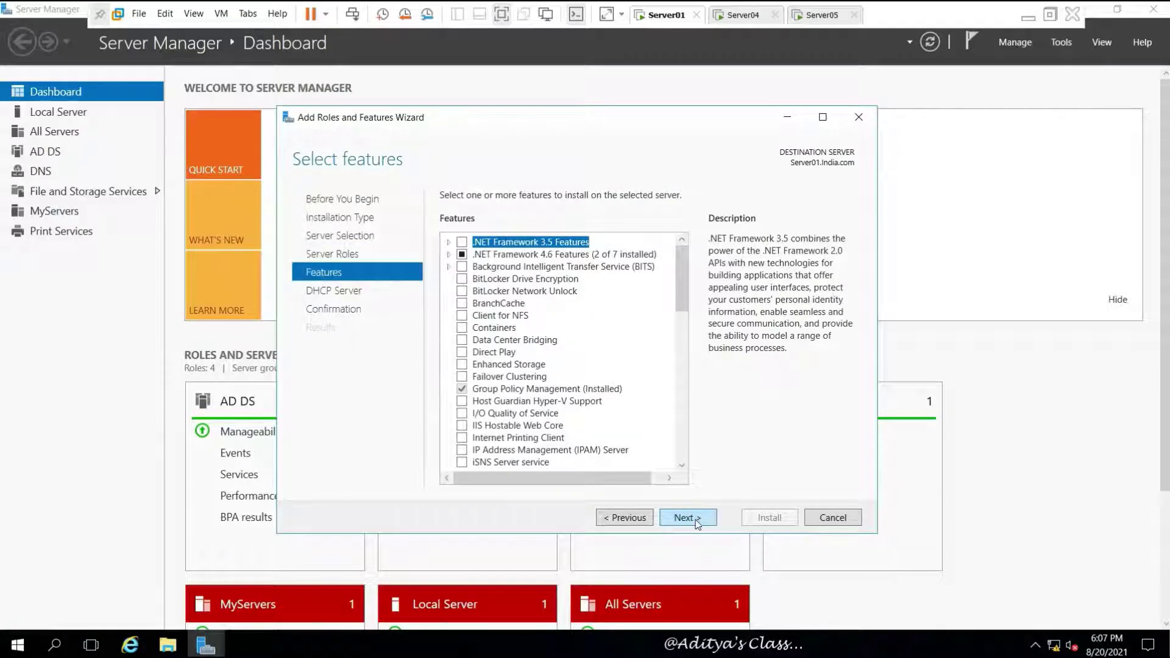
left_click(704, 521)
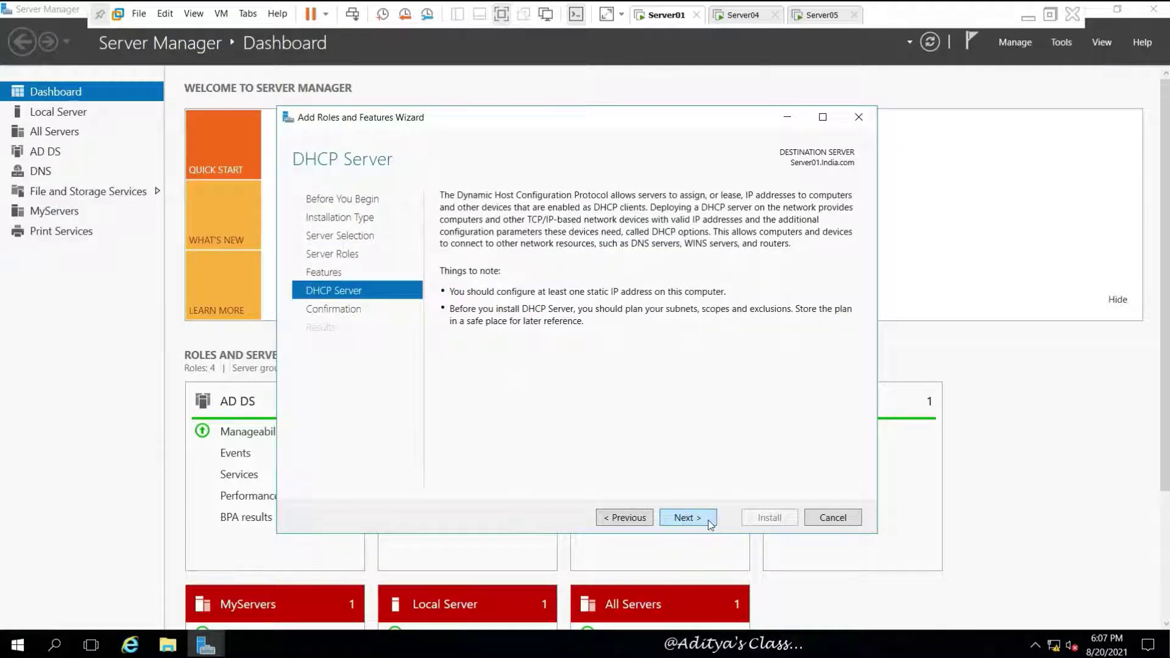
left_click(709, 523)
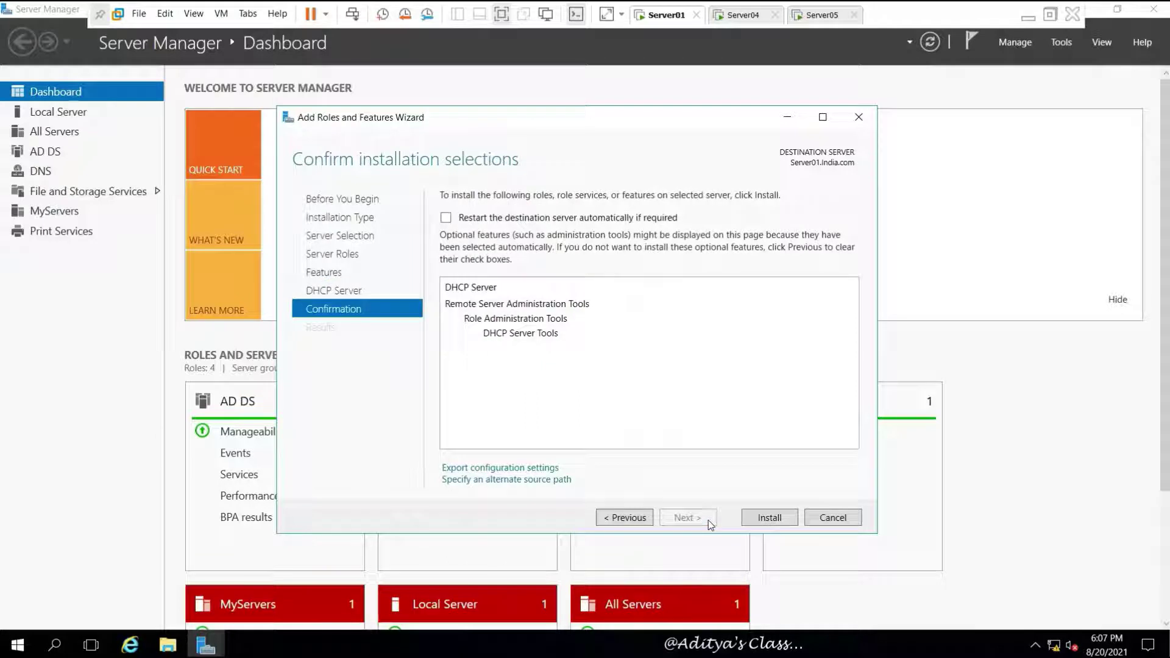
left_click(779, 521)
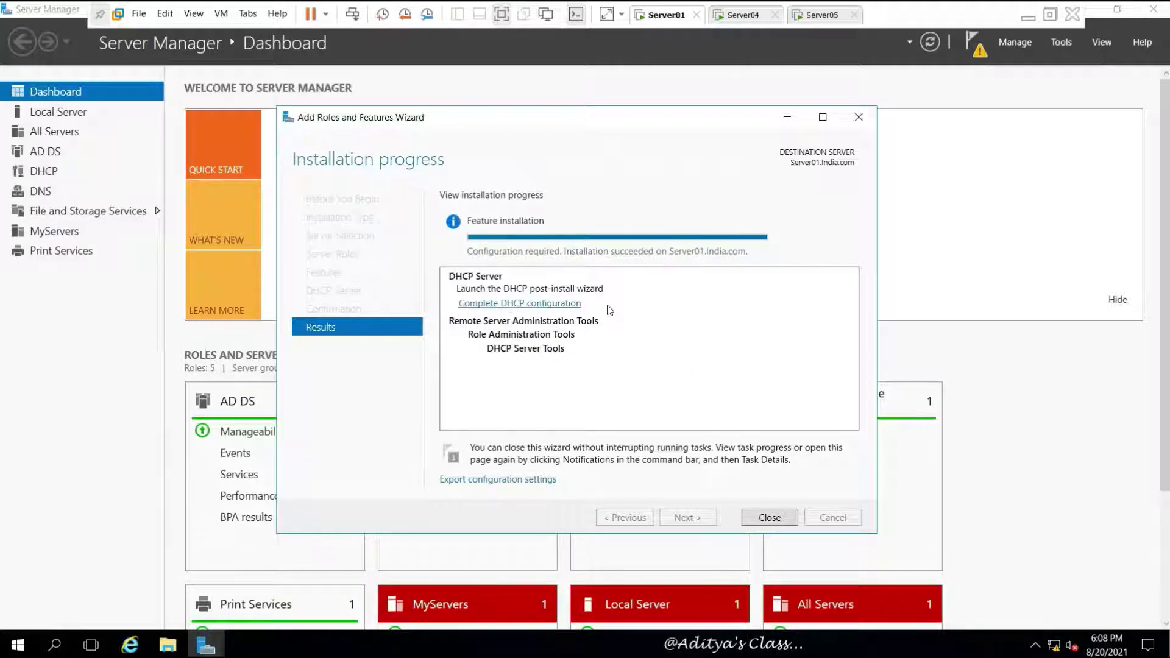
left_click(773, 518)
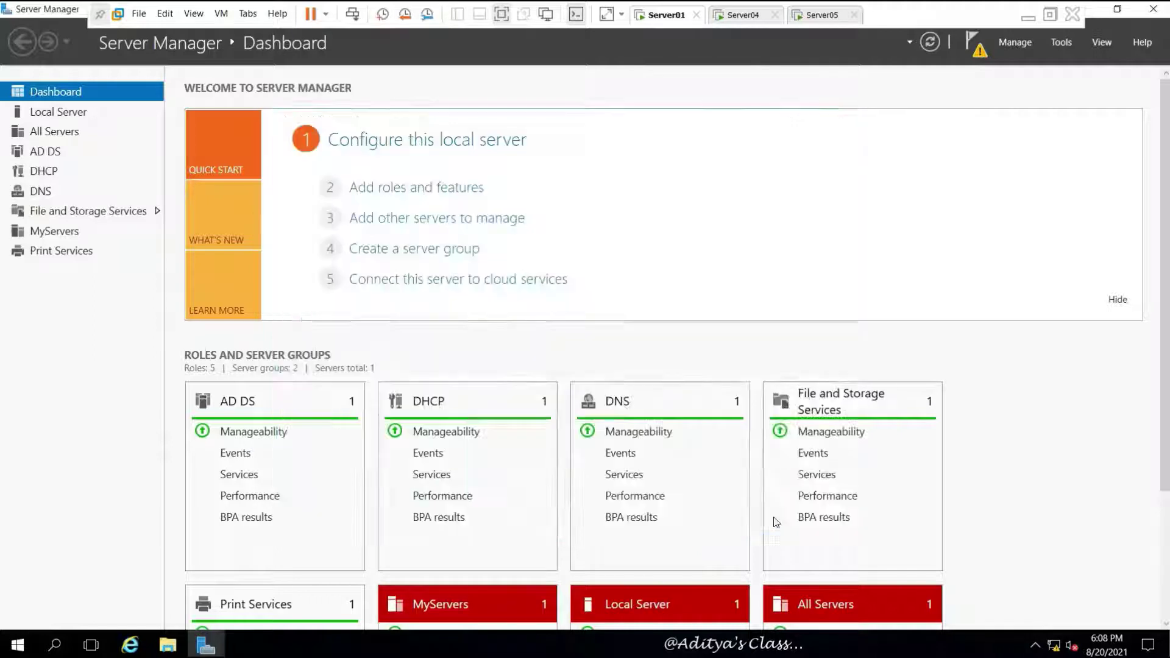
Step: Complete DHCP post-install configuration, authorizing the server with administrator credentials
left_click(973, 42)
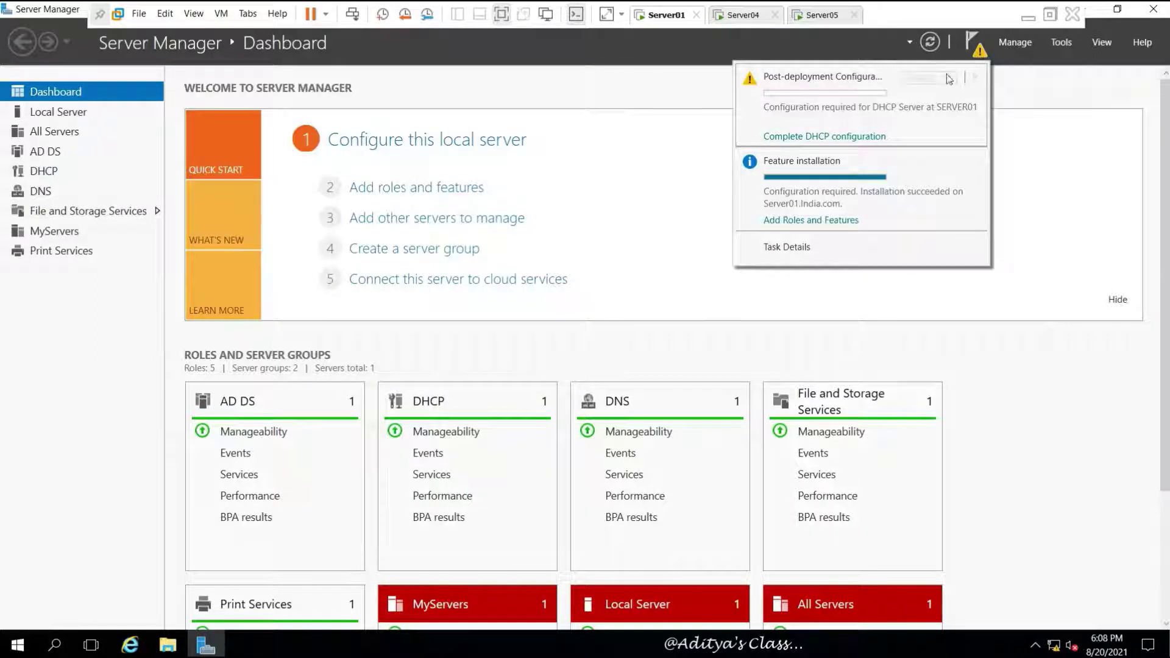
left_click(829, 136)
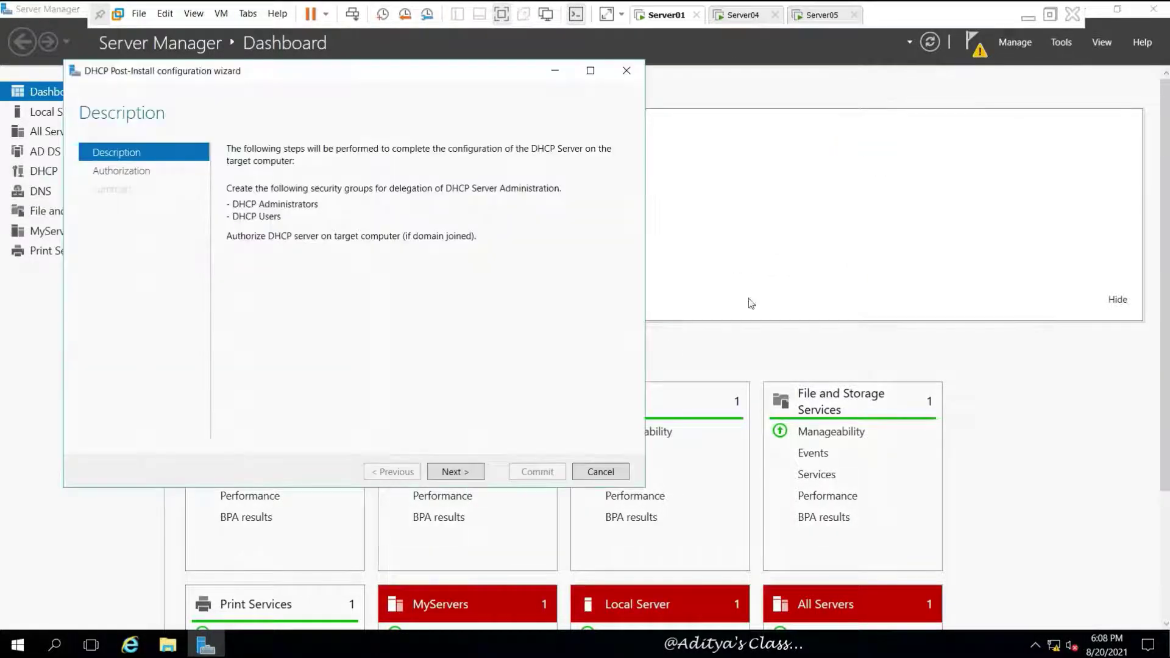
left_click(458, 472)
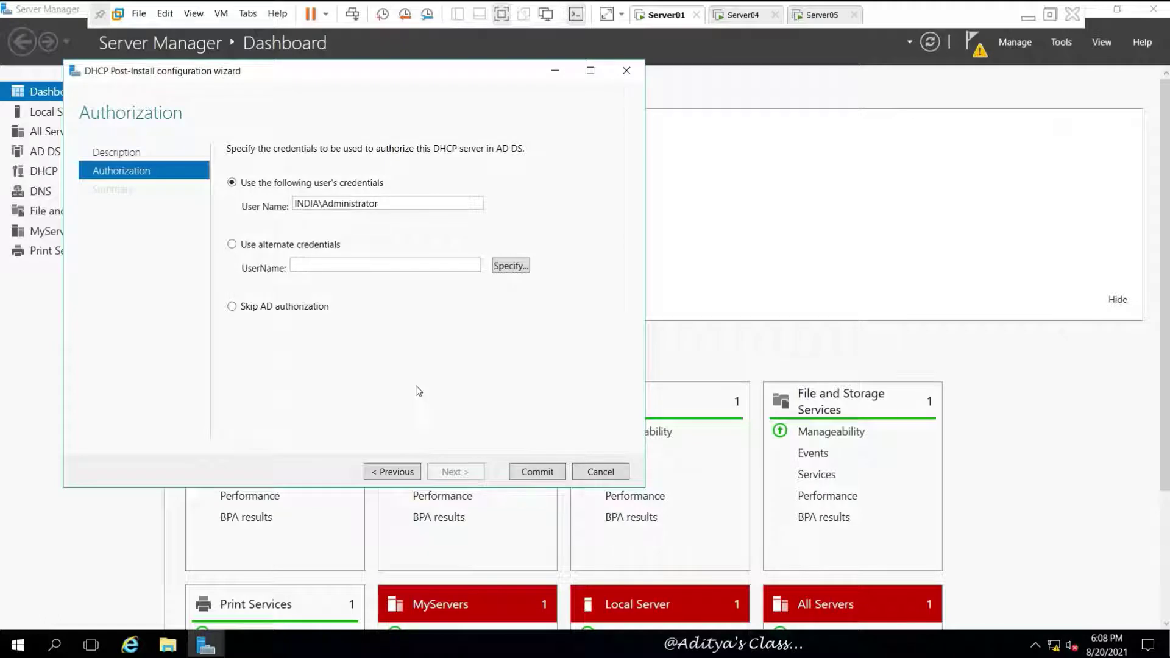
left_click(544, 467)
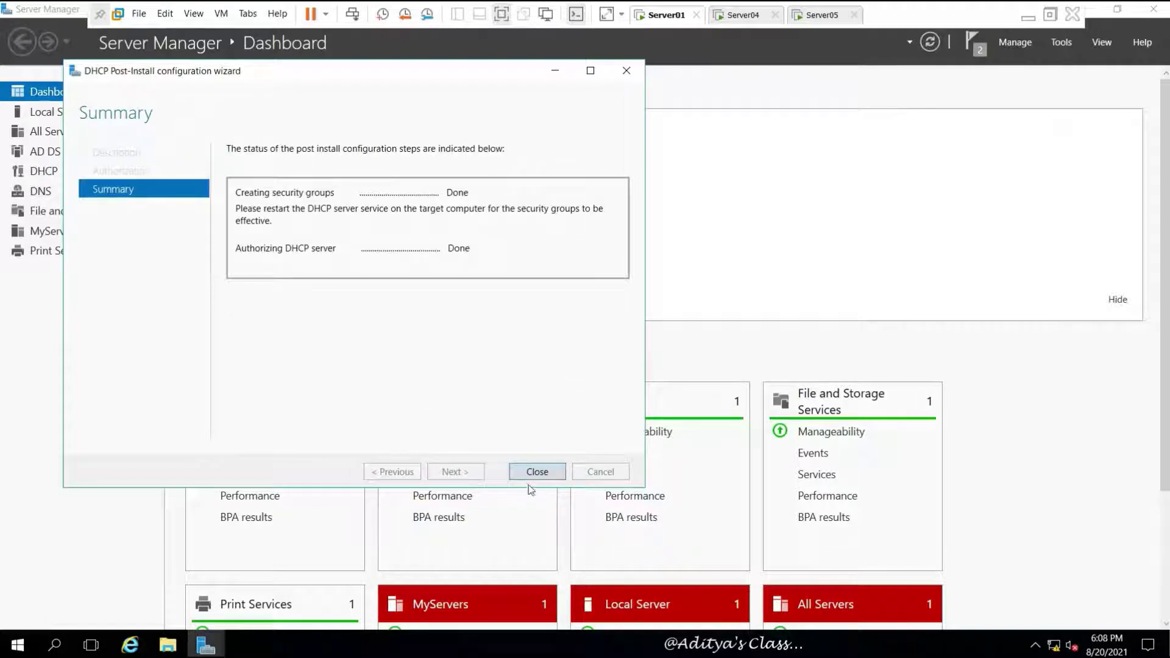
left_click(538, 472)
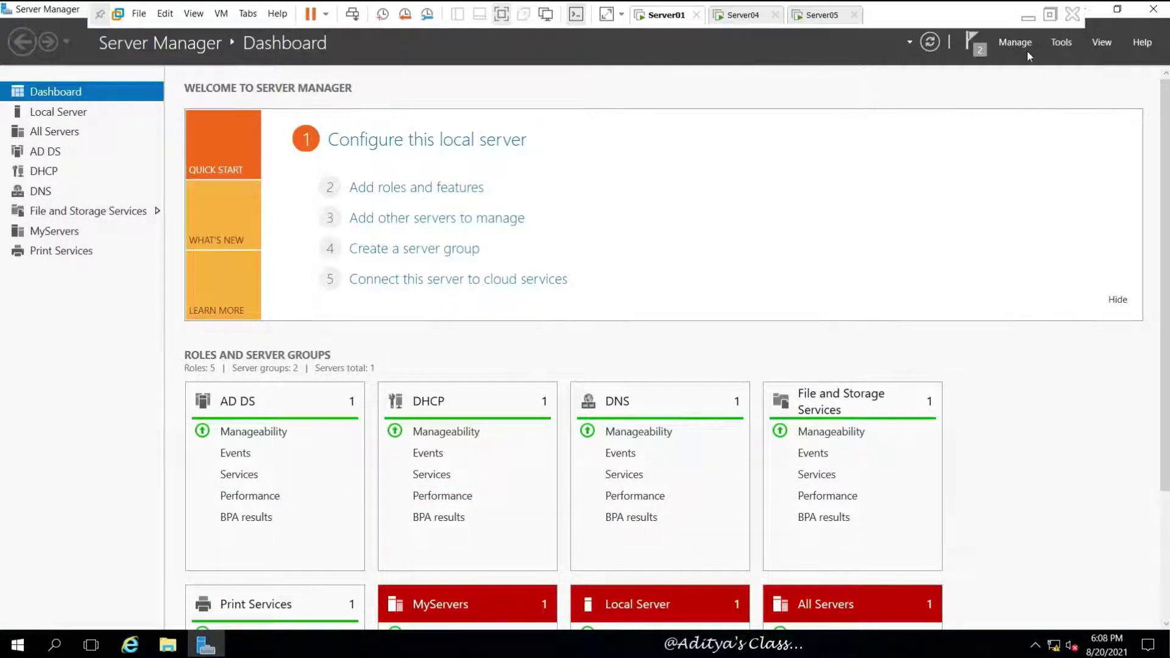
Step: Launch the DHCP console from Tools and maximize it
left_click(1059, 43)
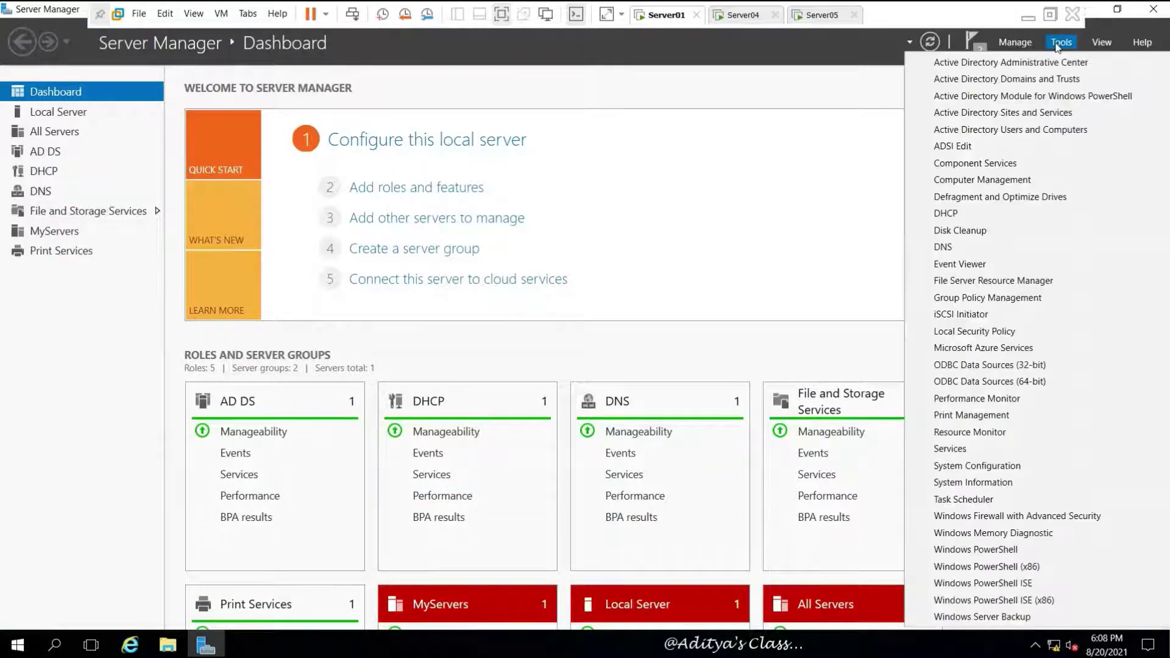
left_click(960, 218)
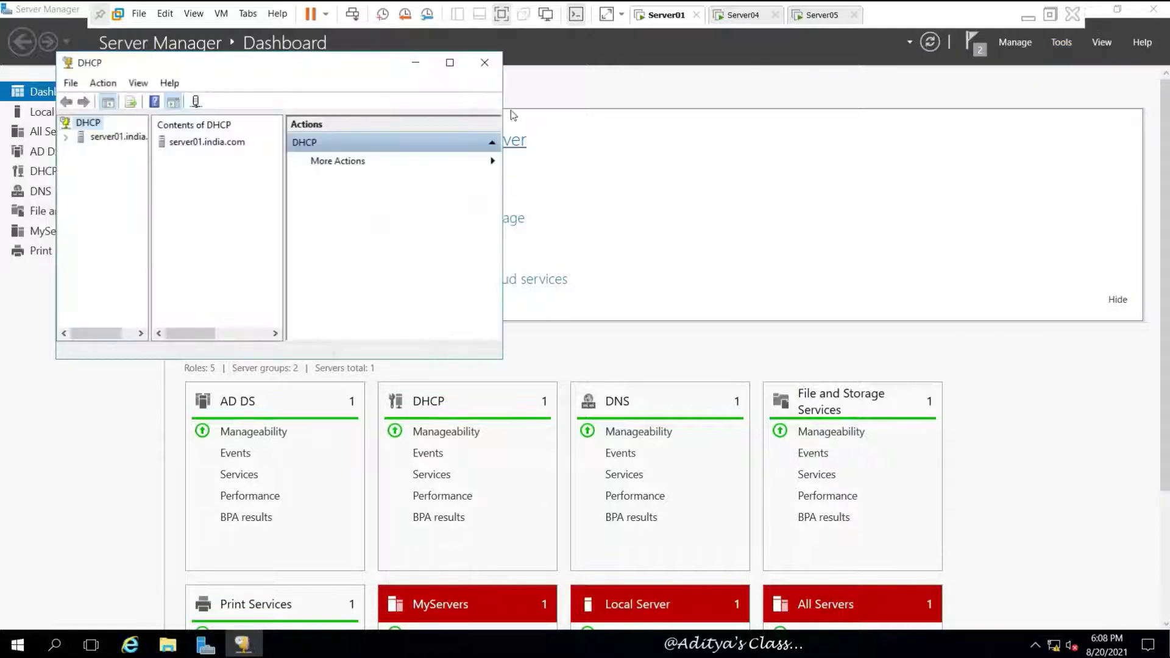
left_click(100, 14)
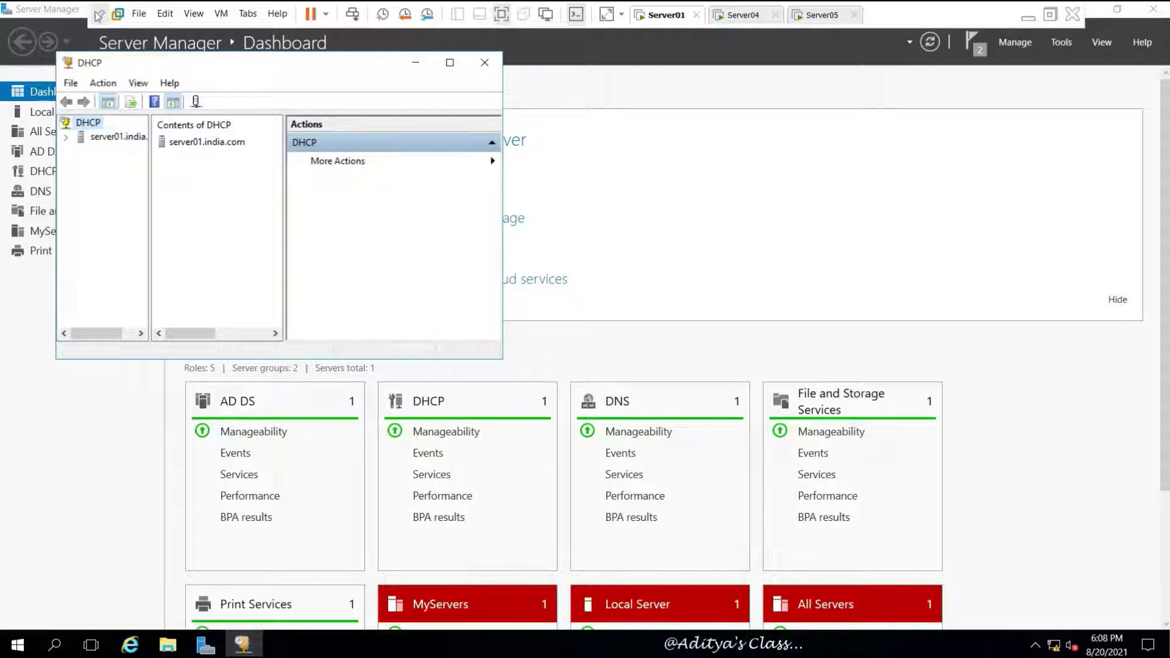
left_click(456, 66)
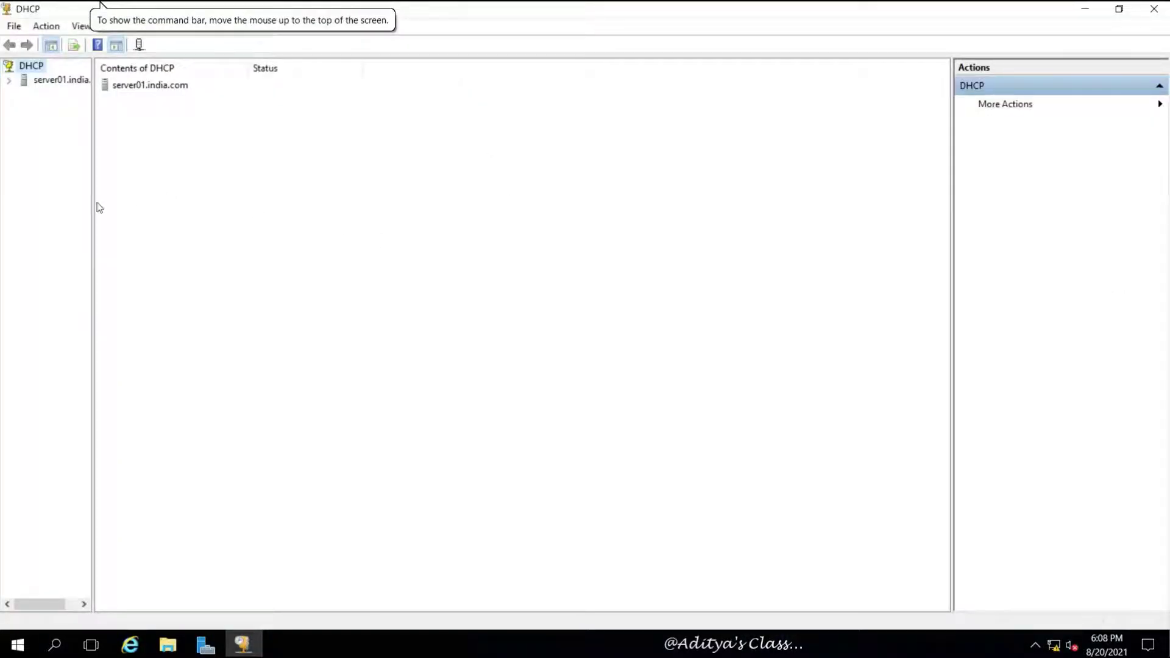
Step: Widen the tree, expand server01.india.com, and select its IPv4 node
left_click_drag(92, 206, 162, 223)
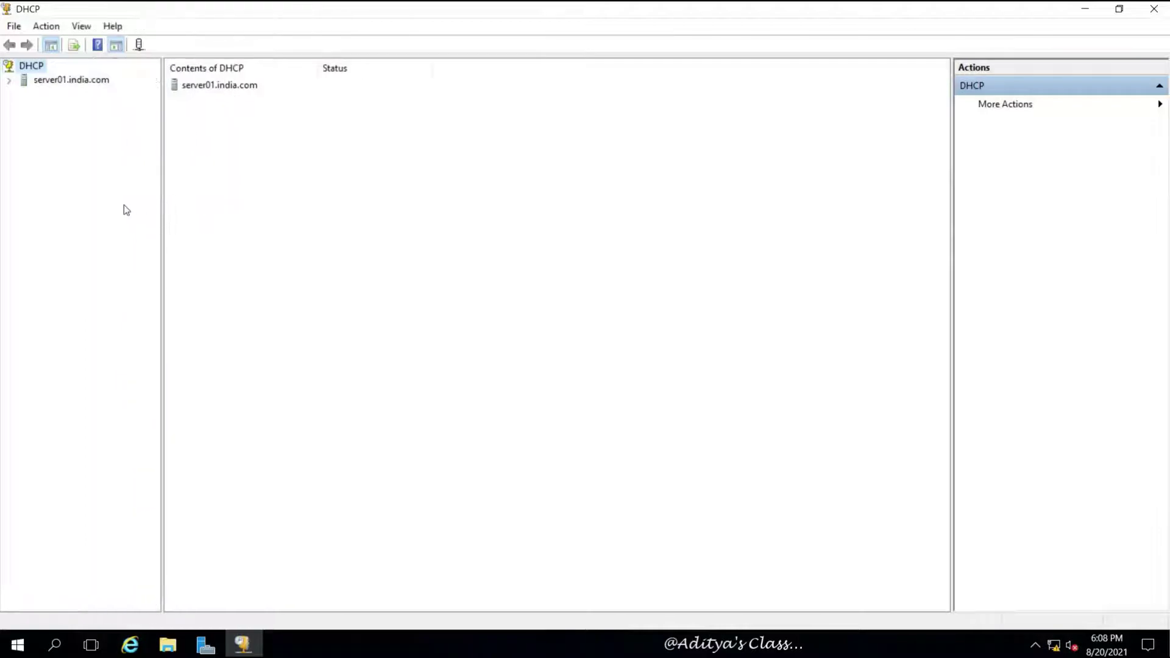
left_click(9, 81)
left_click(24, 94)
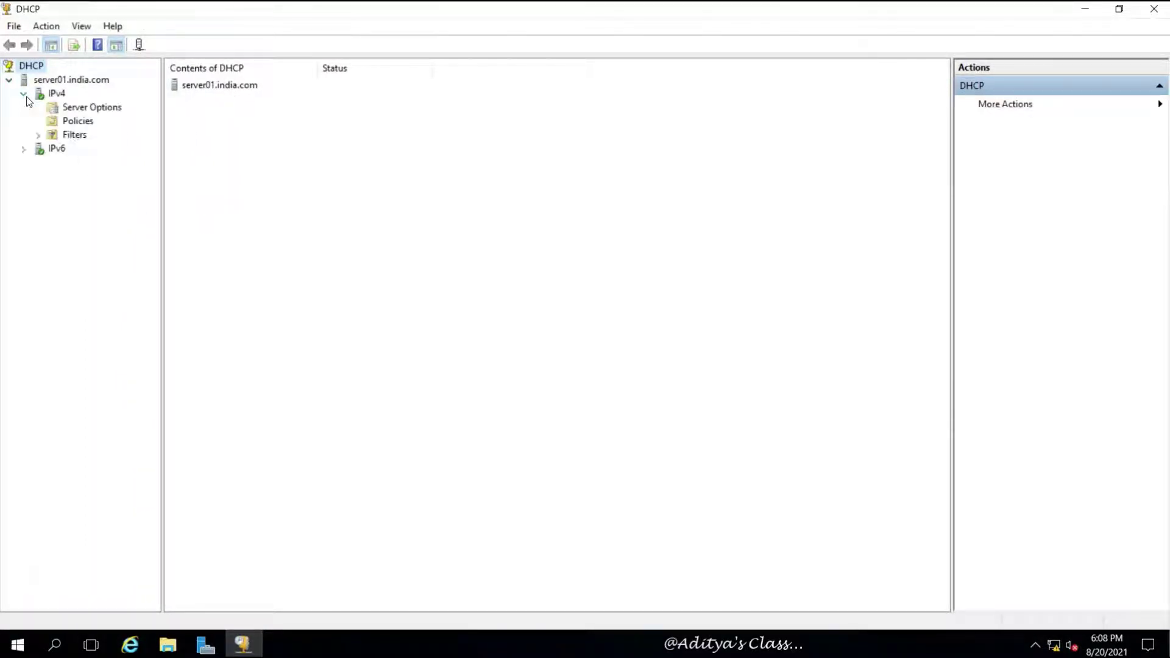
left_click(60, 95)
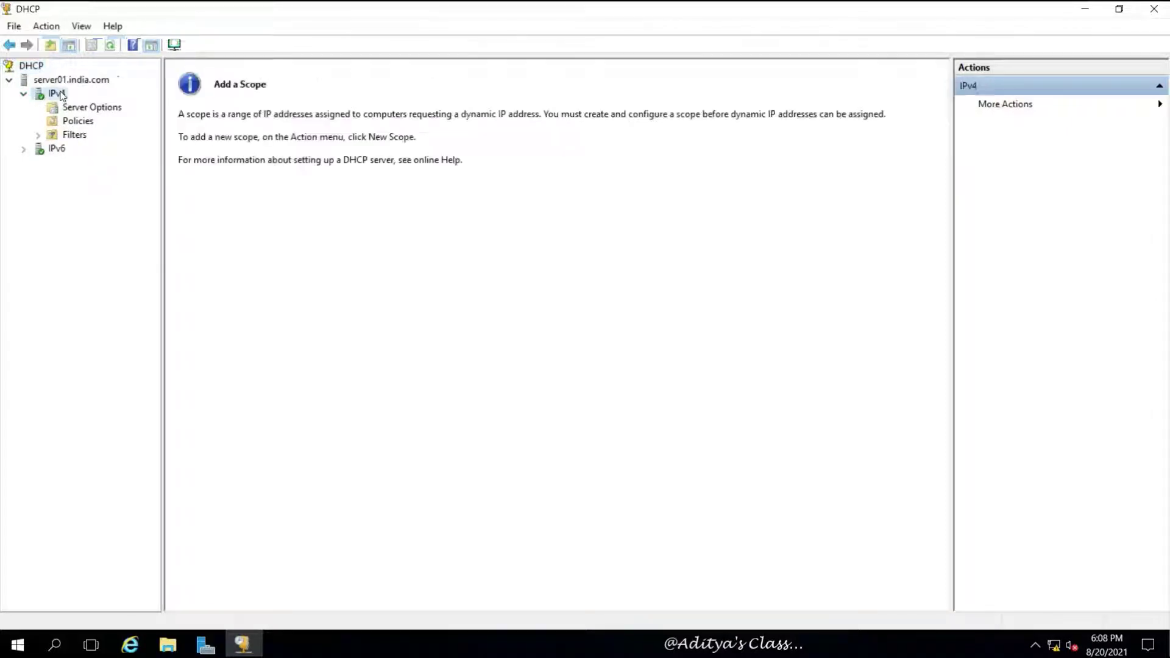
Step: Start a New Scope under IPv4 and name it S01
right_click(60, 95)
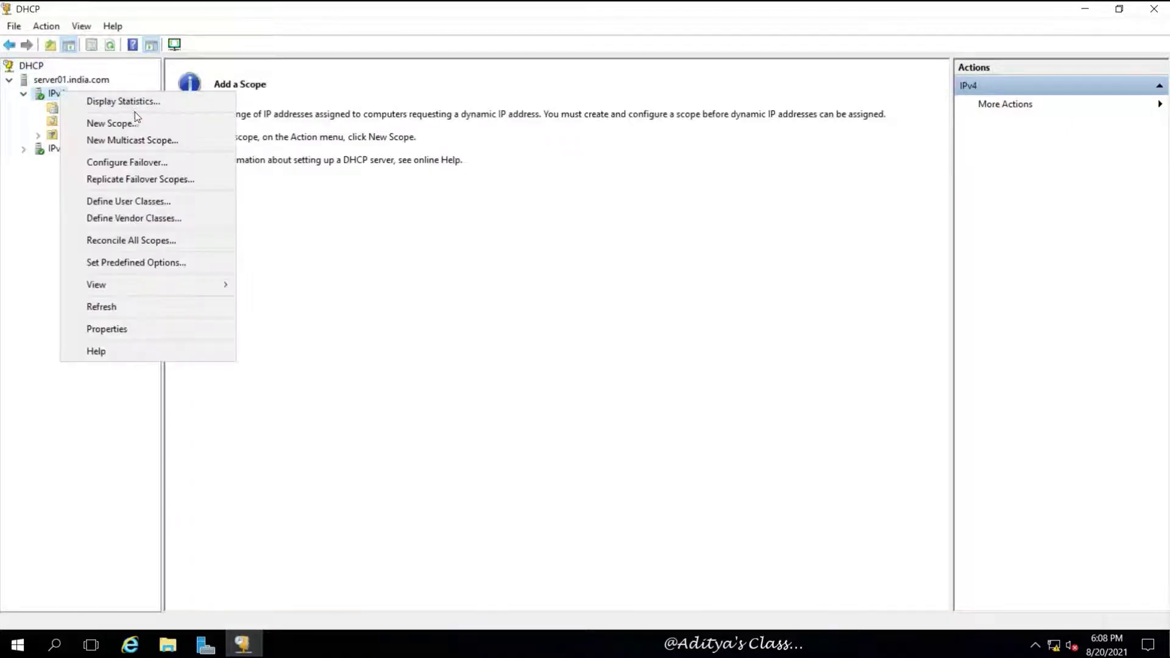
left_click(174, 126)
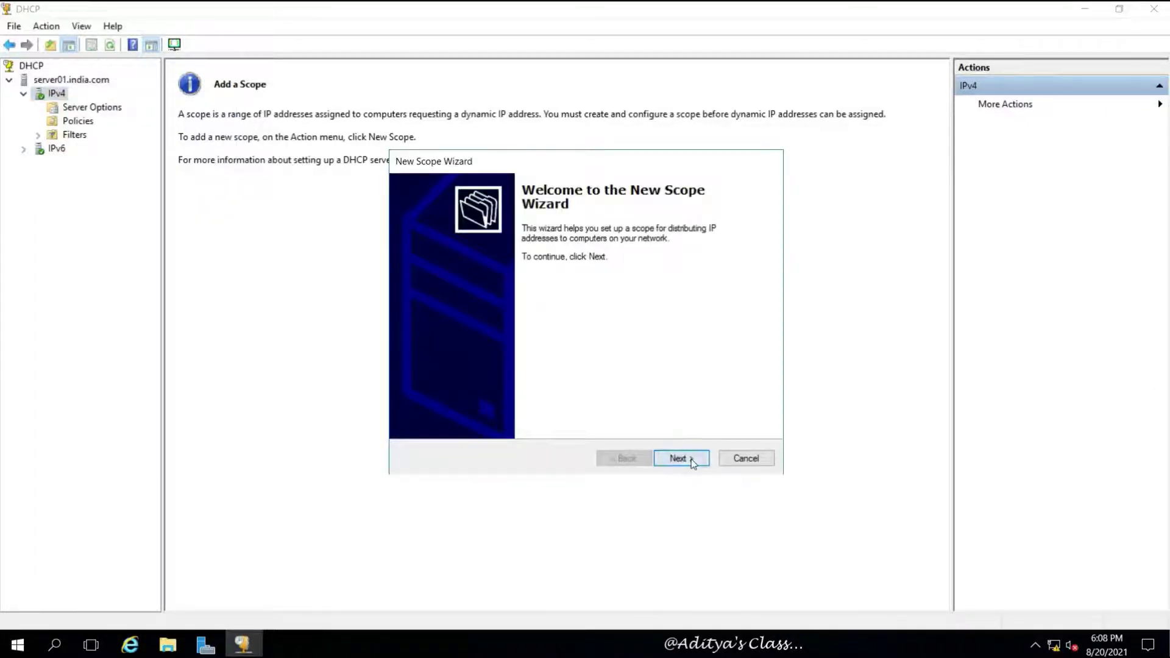
left_click(693, 462)
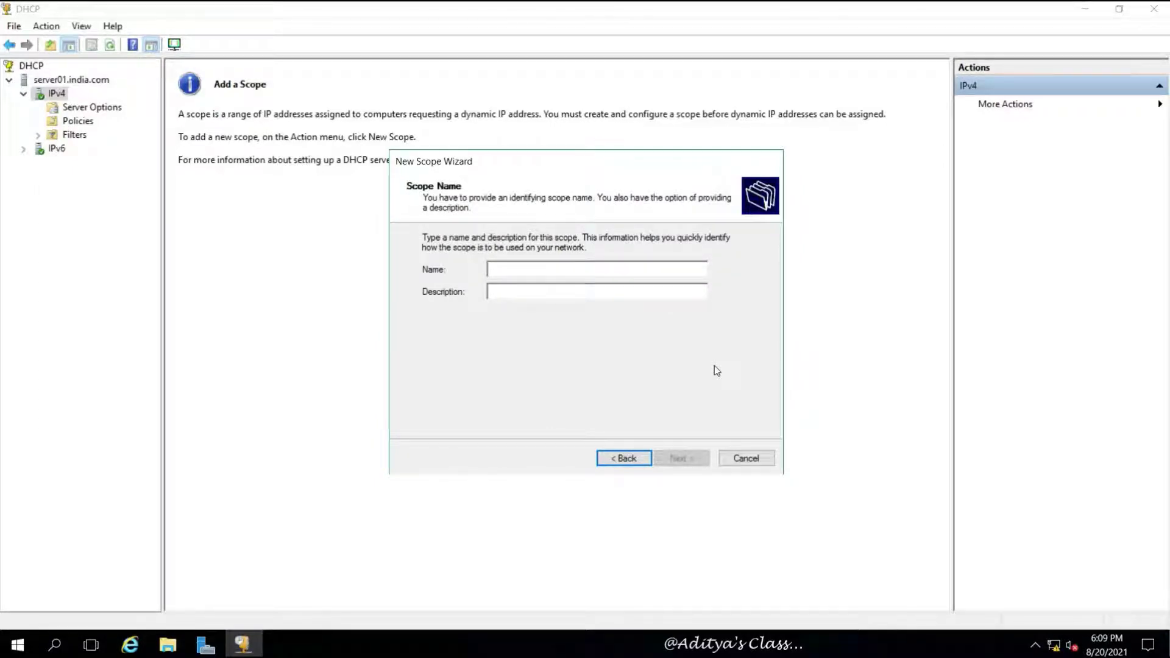
type("S01")
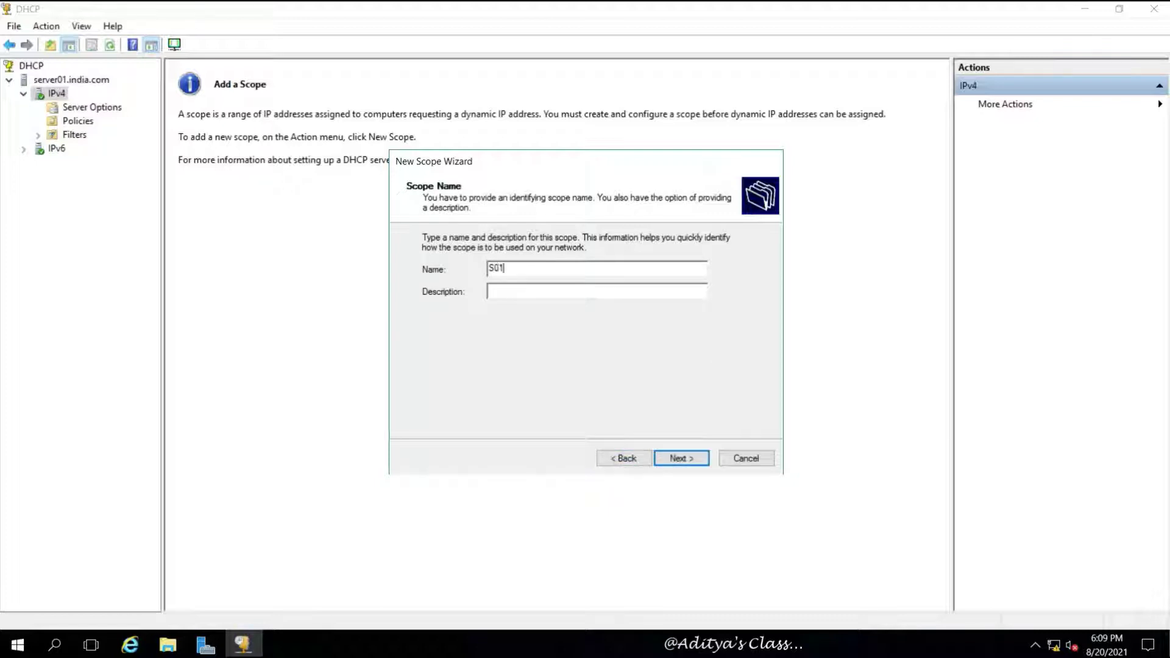
left_click(684, 456)
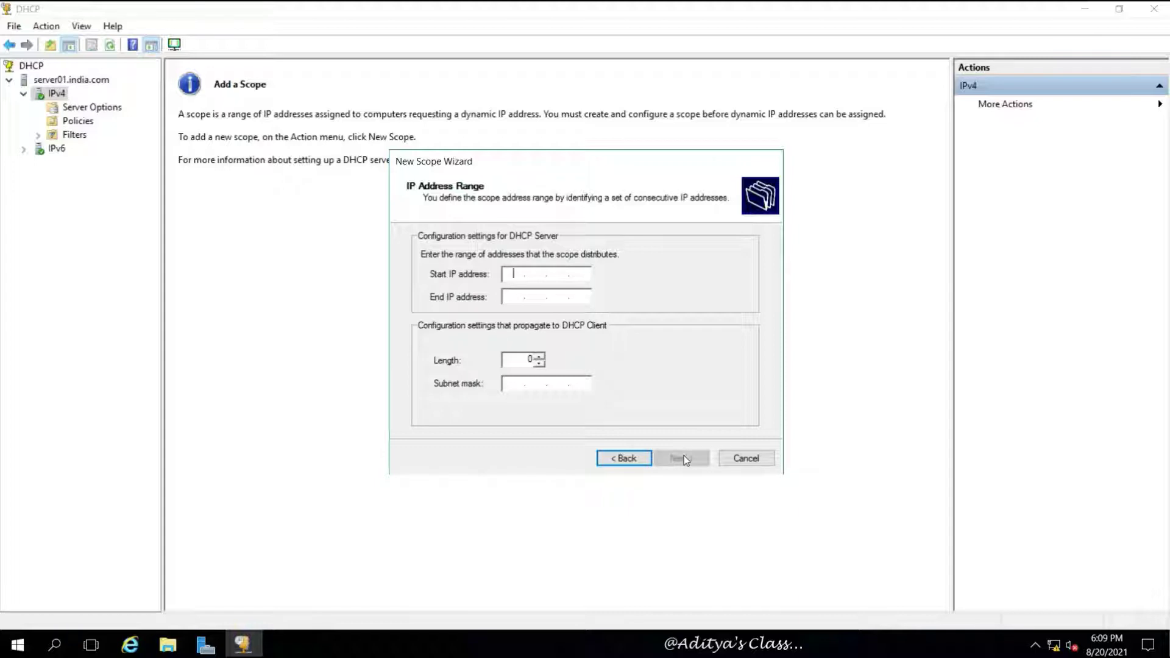
Step: Set scope S01's range to 192.168.10.11–192.168.10.254 with mask 255.255.255.0
type("192.168.10.10")
left_click(515, 295)
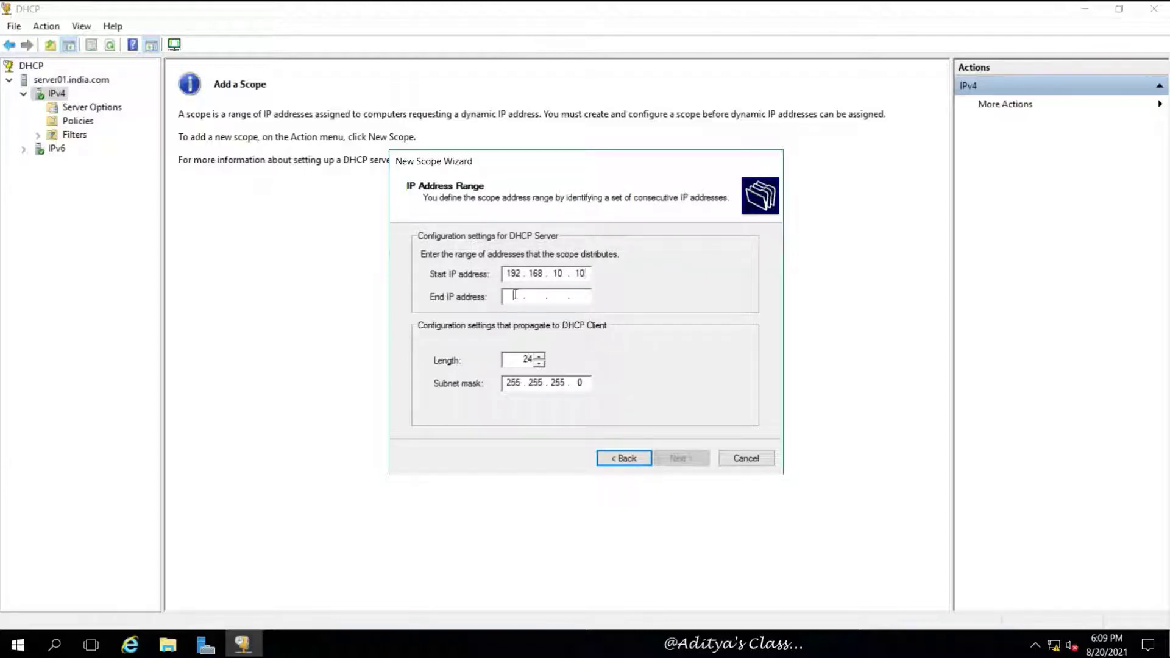
left_click(587, 271)
key("BackSpace")
type("1")
left_click(517, 297)
type("192 . 168 . ")
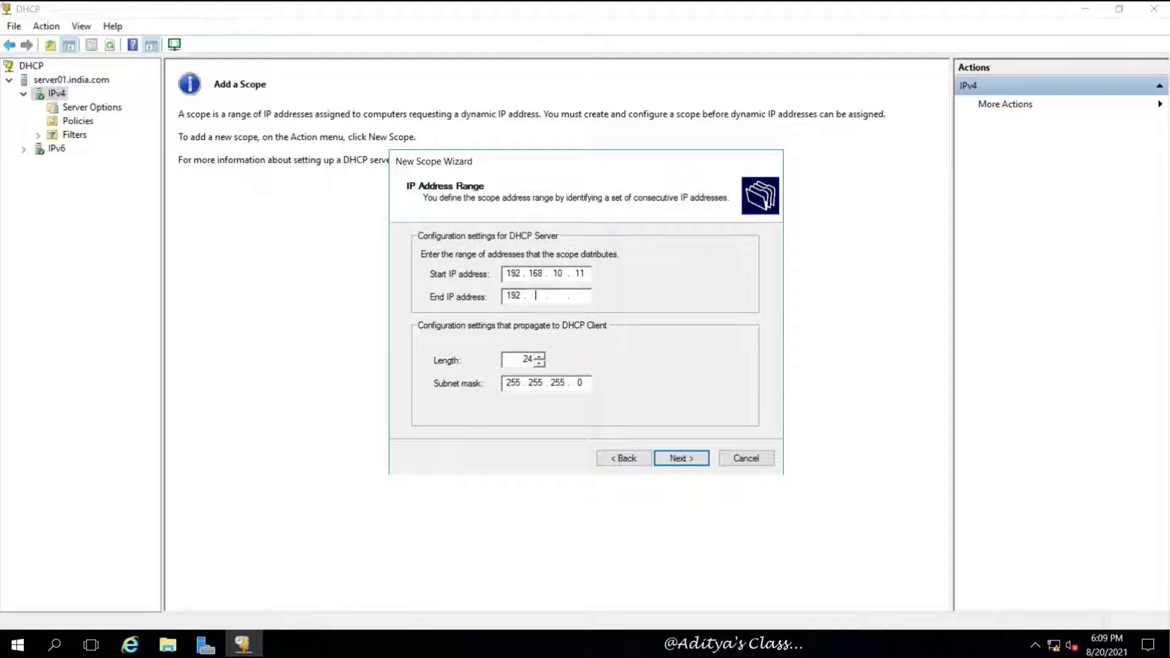
type("10 . 254")
left_click(678, 460)
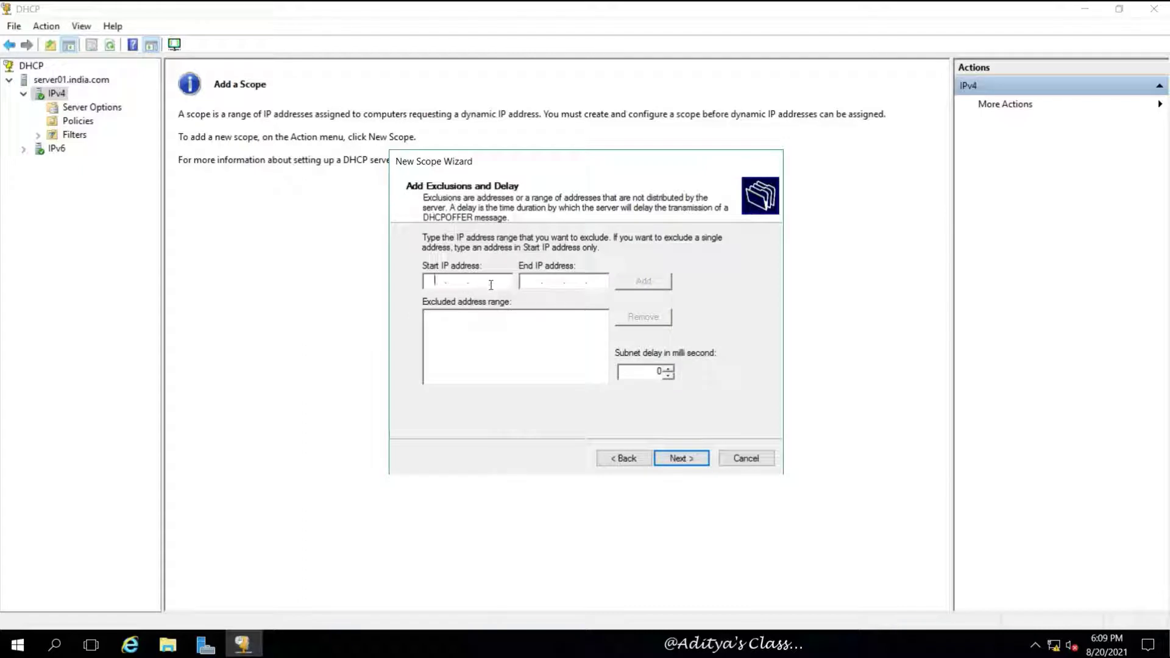
Step: Add the exclusion range 192.168.10.11–192.168.10.20 to scope S01
type("192.168.")
type("10")
type(".11")
type("192168 .  .")
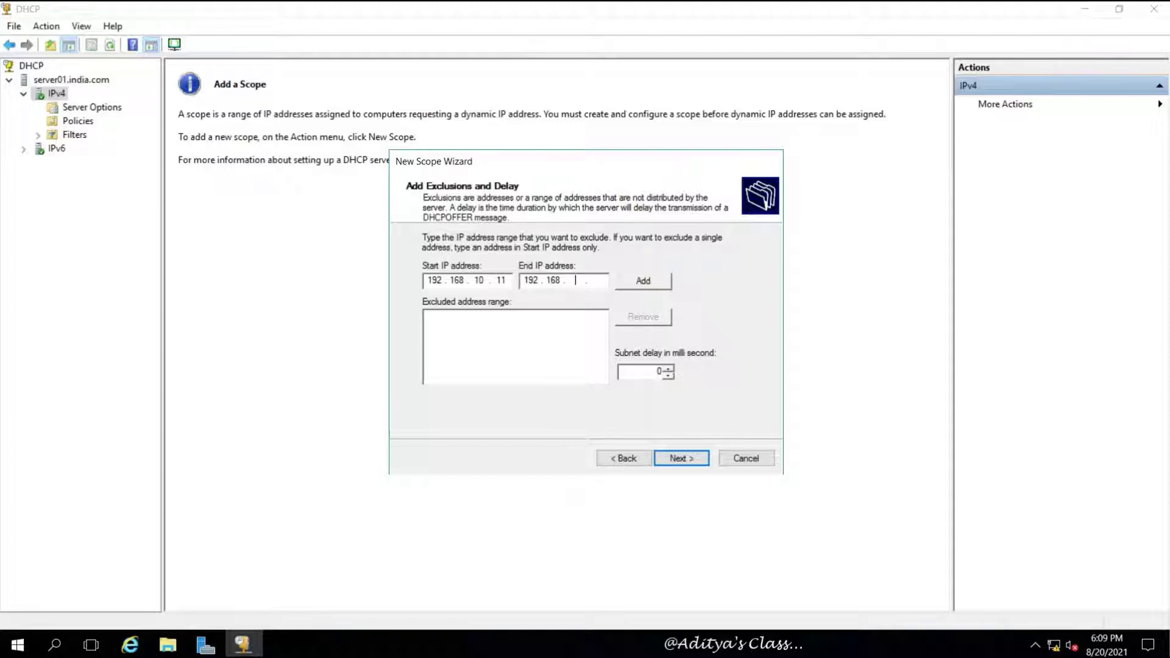
type("10")
type("20")
left_click(634, 286)
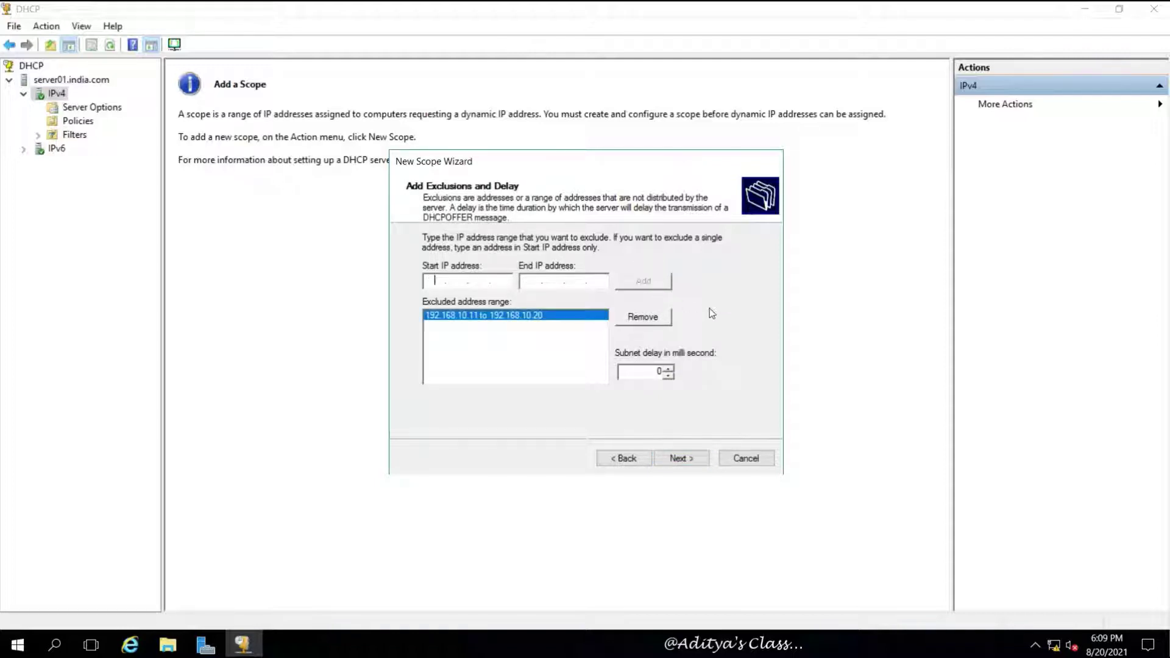
left_click(687, 461)
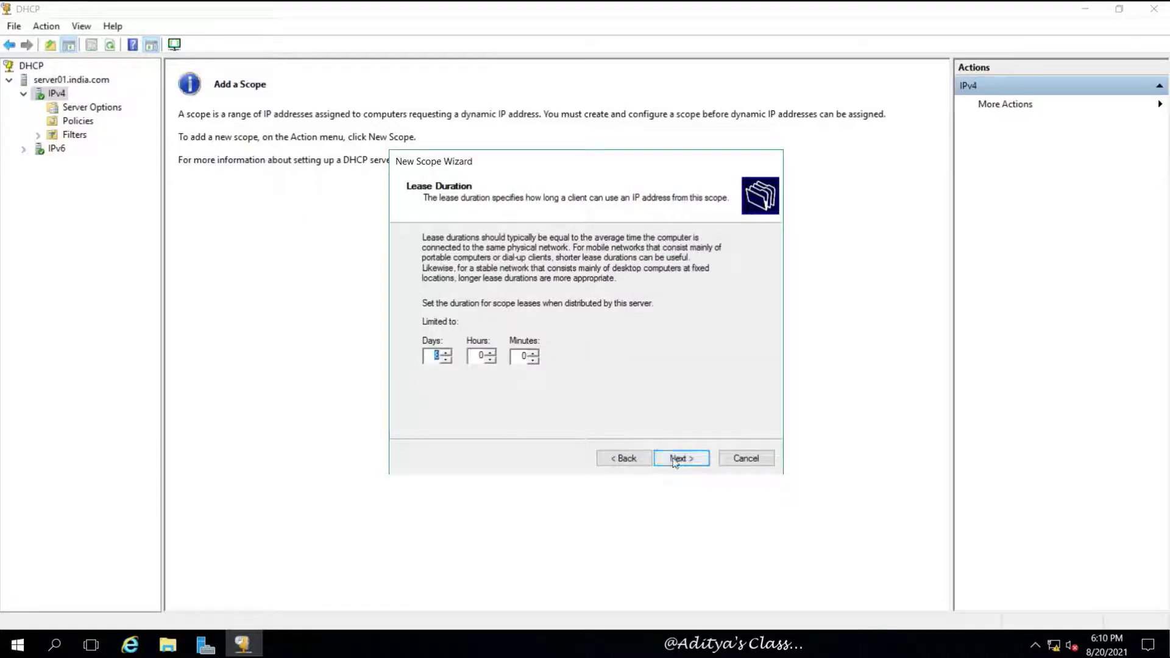
Step: Accept the default lease and no gateway, returning to the DNS page with parent domain india.com
left_click(681, 461)
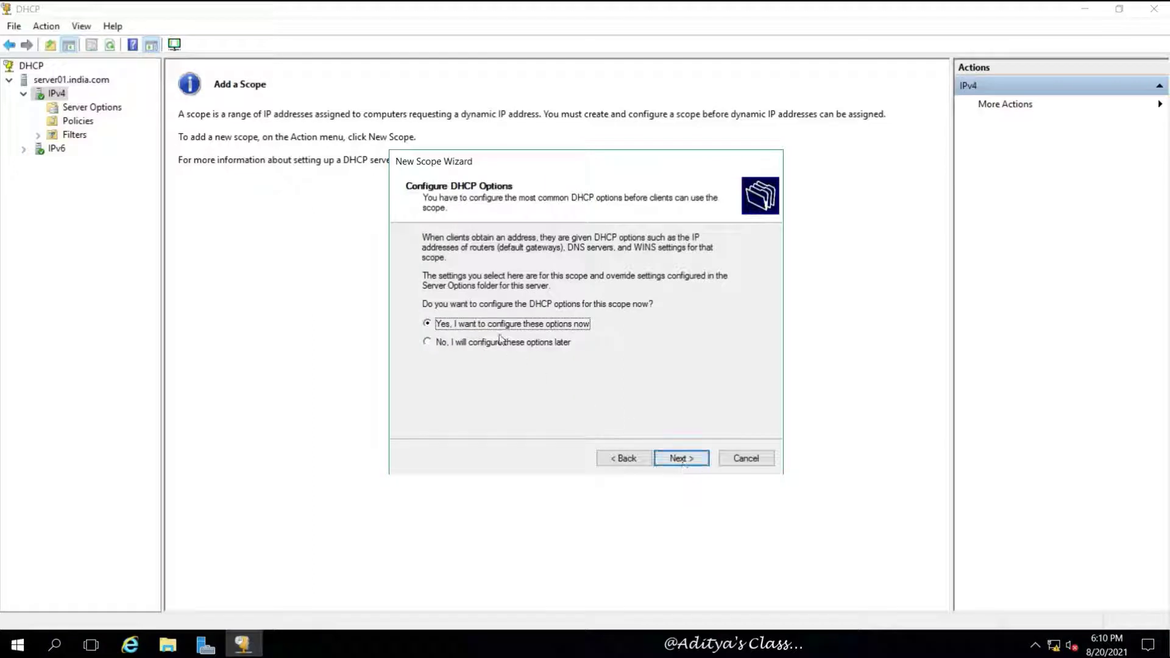
left_click(678, 459)
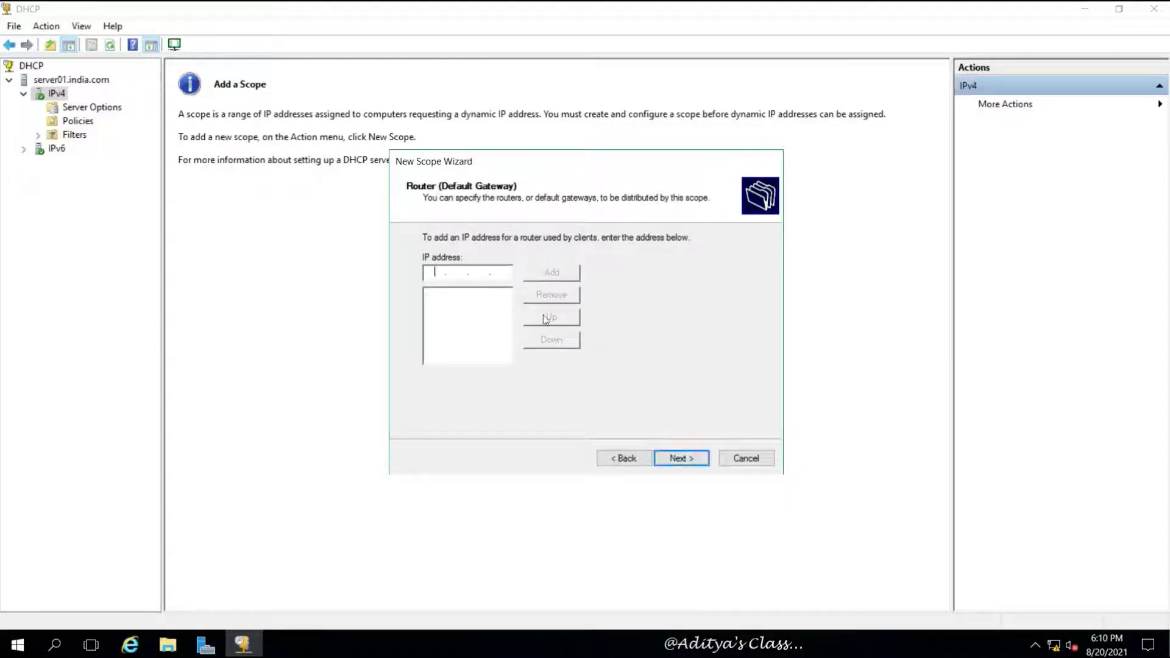
left_click(693, 460)
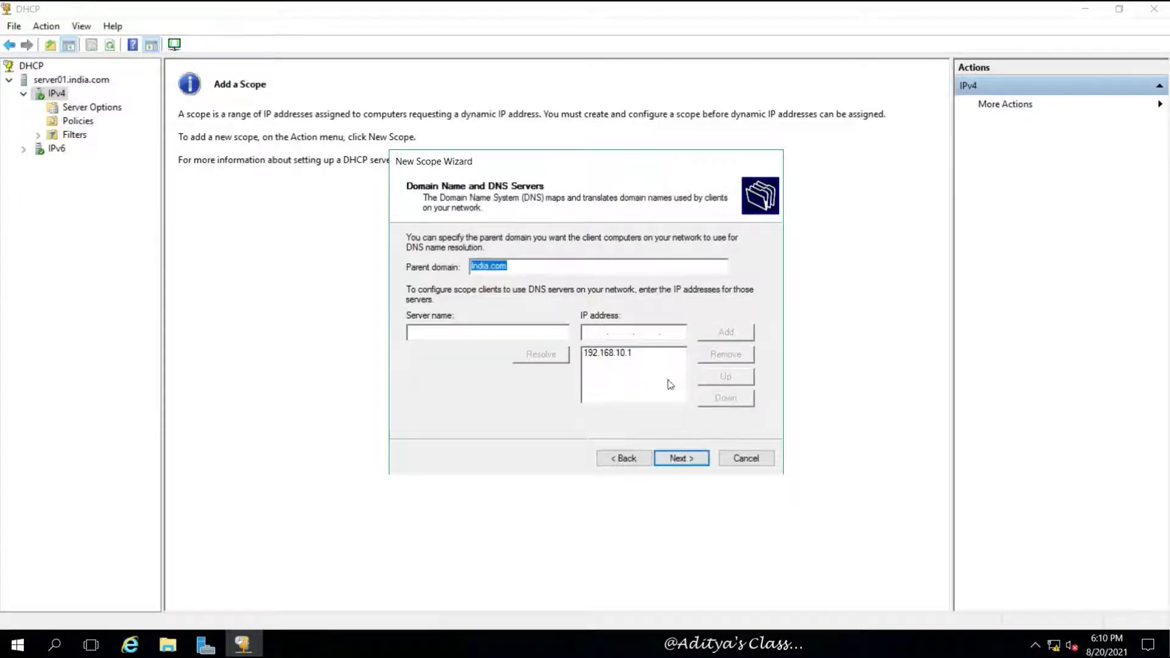
left_click(684, 460)
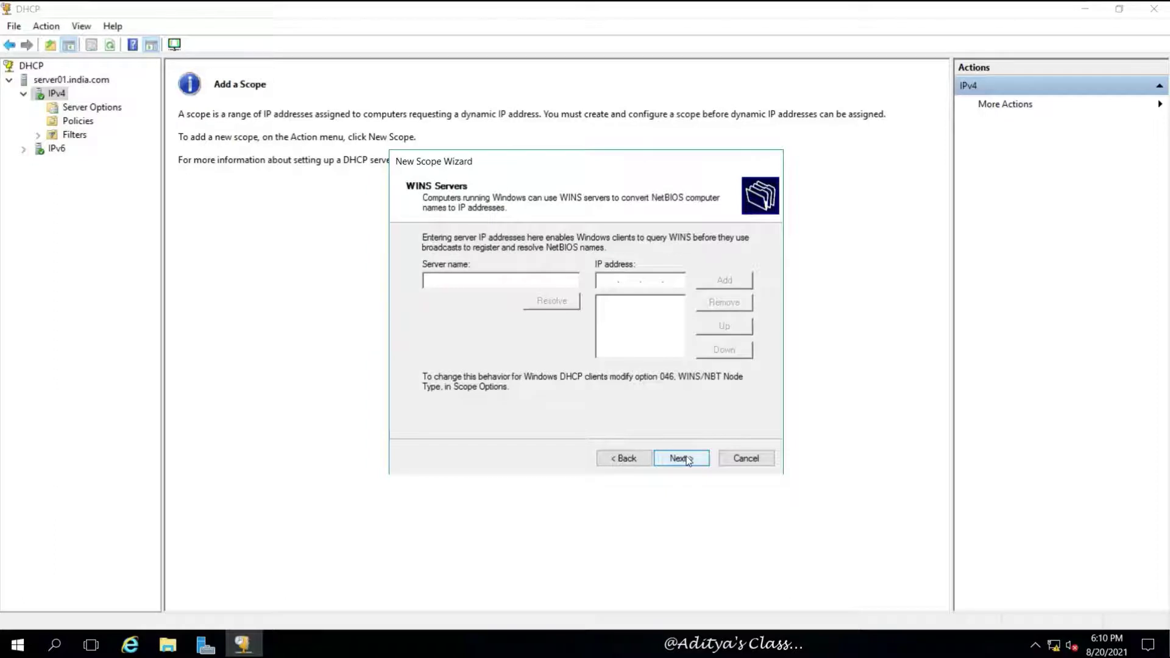
left_click(624, 458)
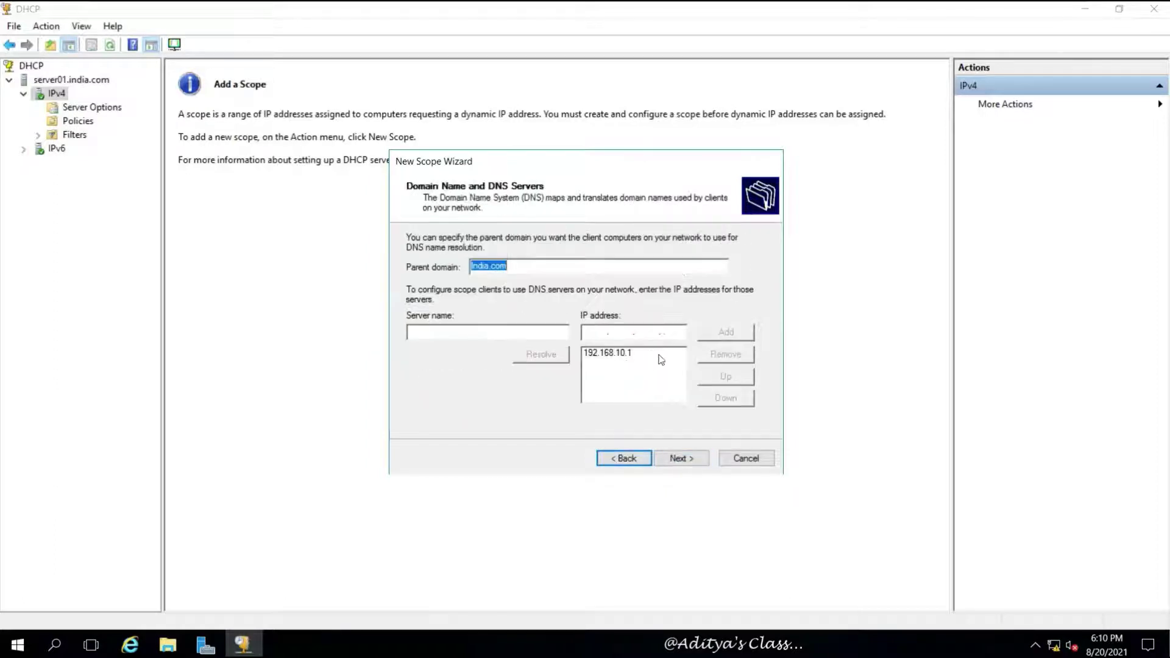
Step: Add 192.168.10.3 as a second DNS server, accepting the validation warning
left_click(591, 329)
type("192.16")
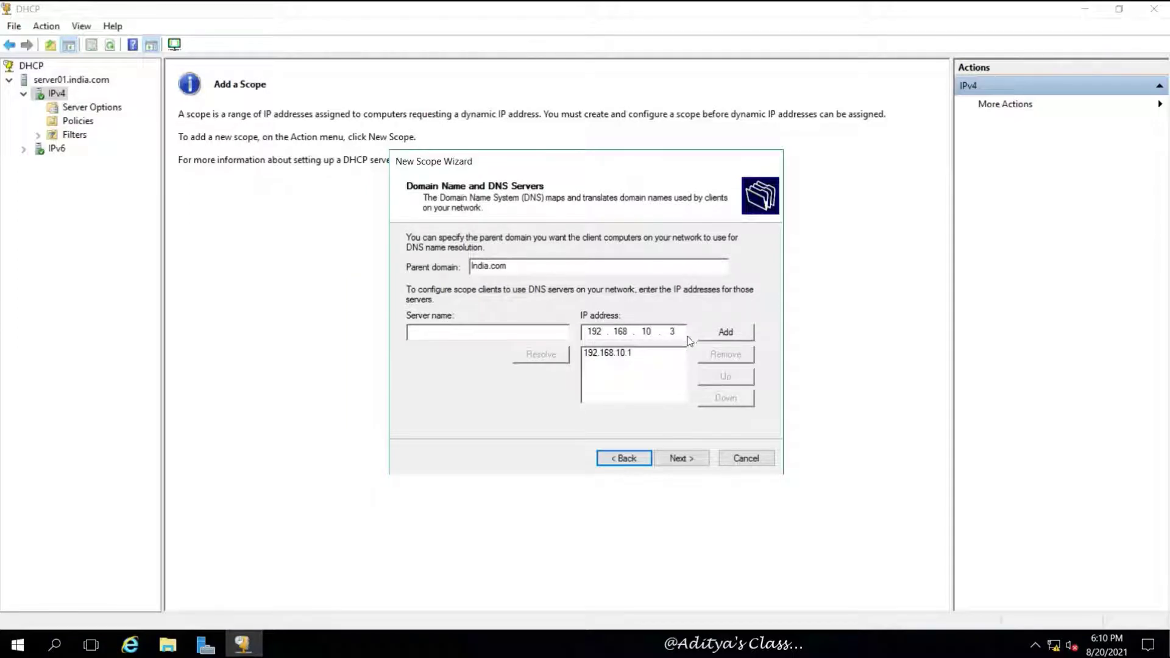
left_click(734, 332)
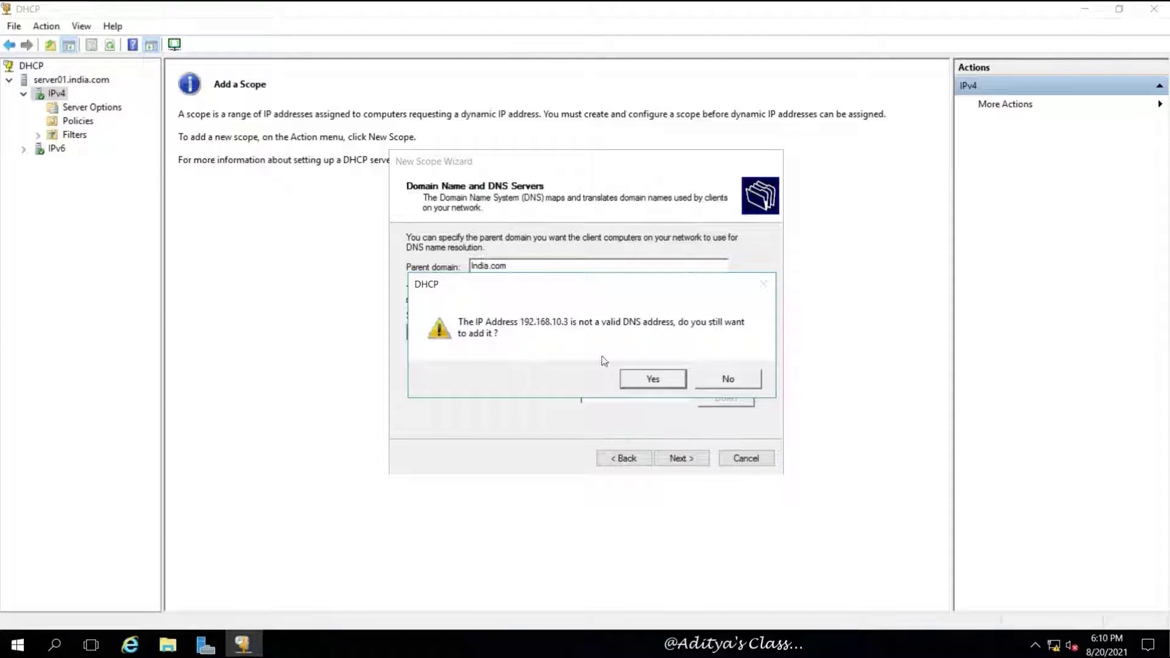
left_click(645, 381)
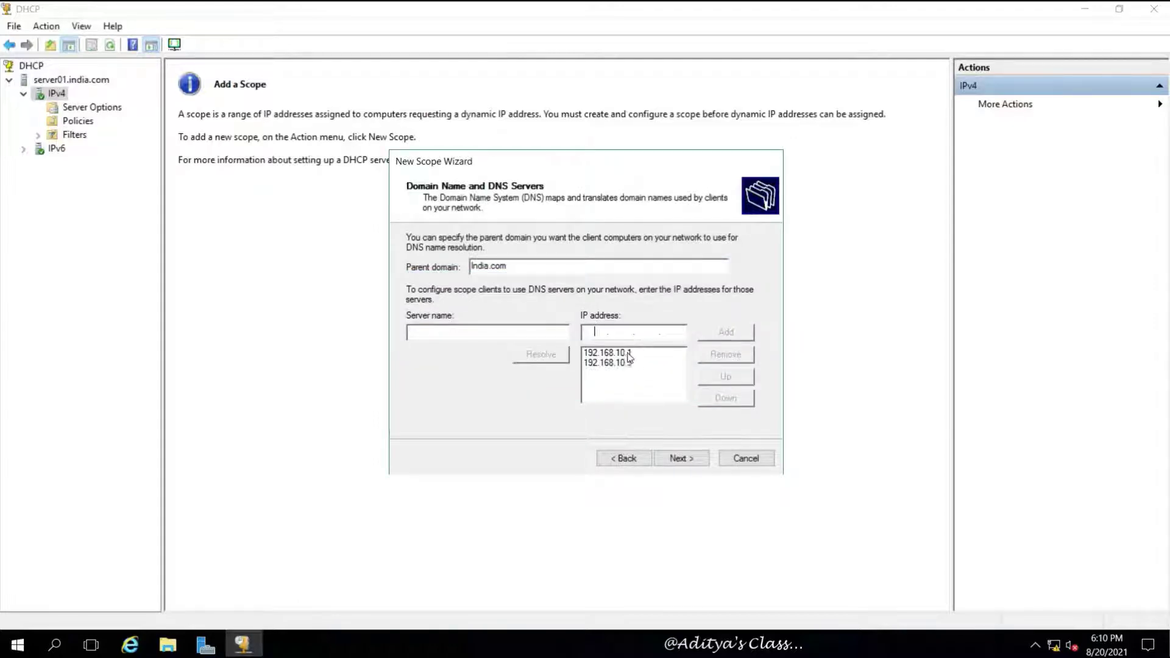
left_click(629, 355)
left_click(632, 364)
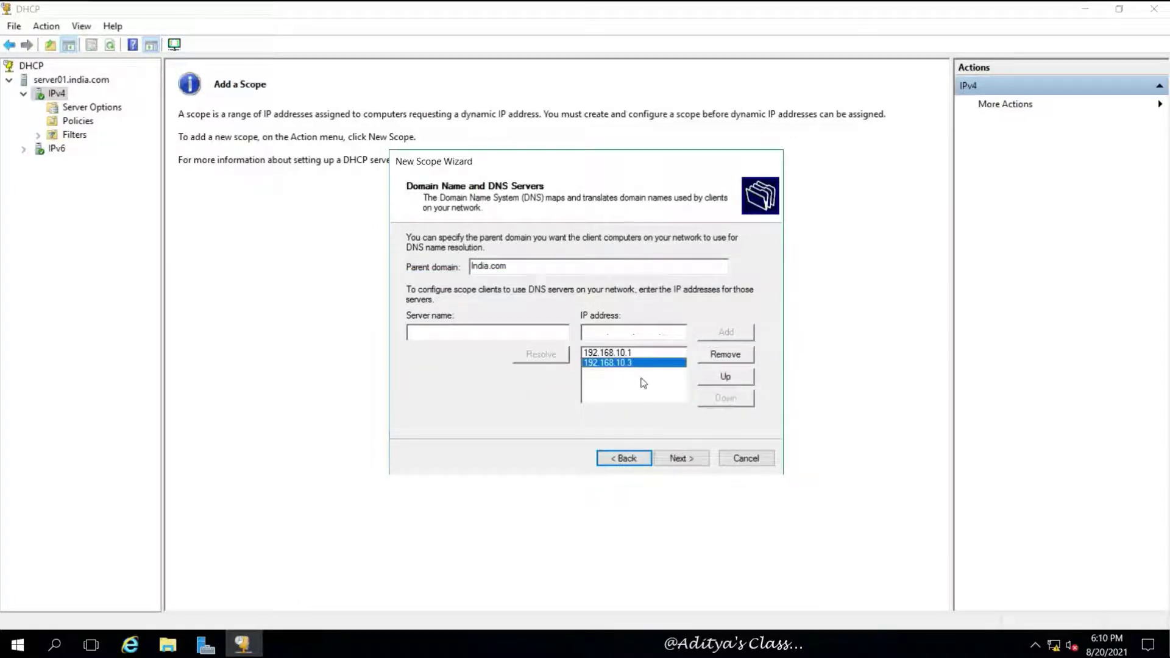
left_click(637, 353)
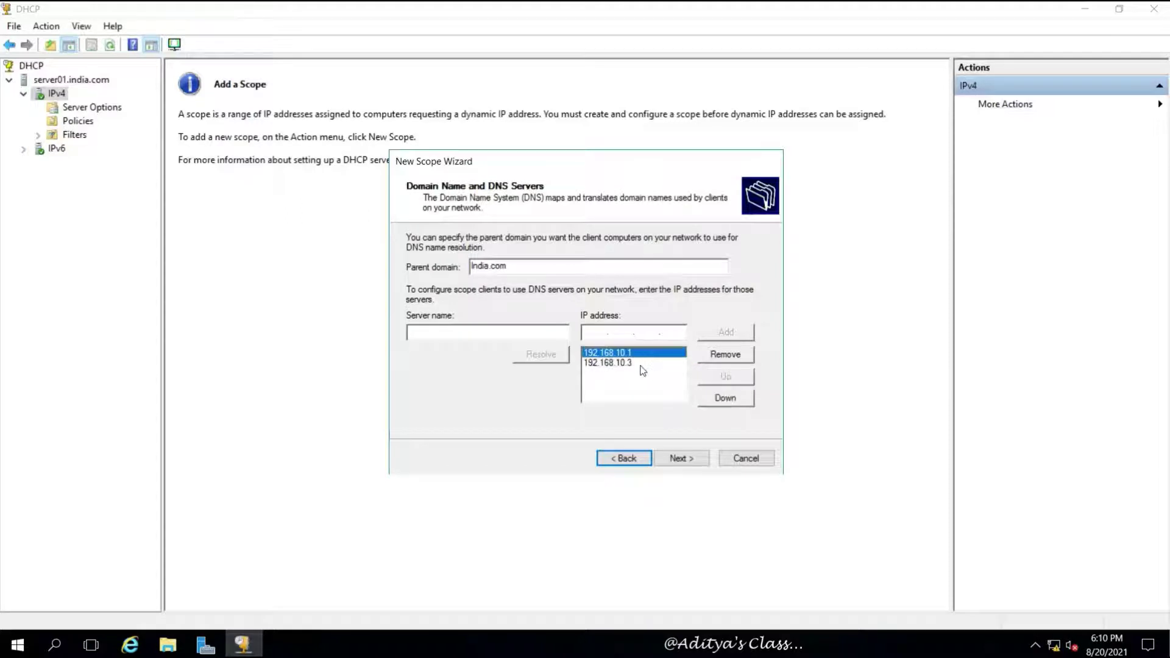
Step: Skip WINS servers, choose to activate the scope now, and finish the S01 wizard
left_click(680, 459)
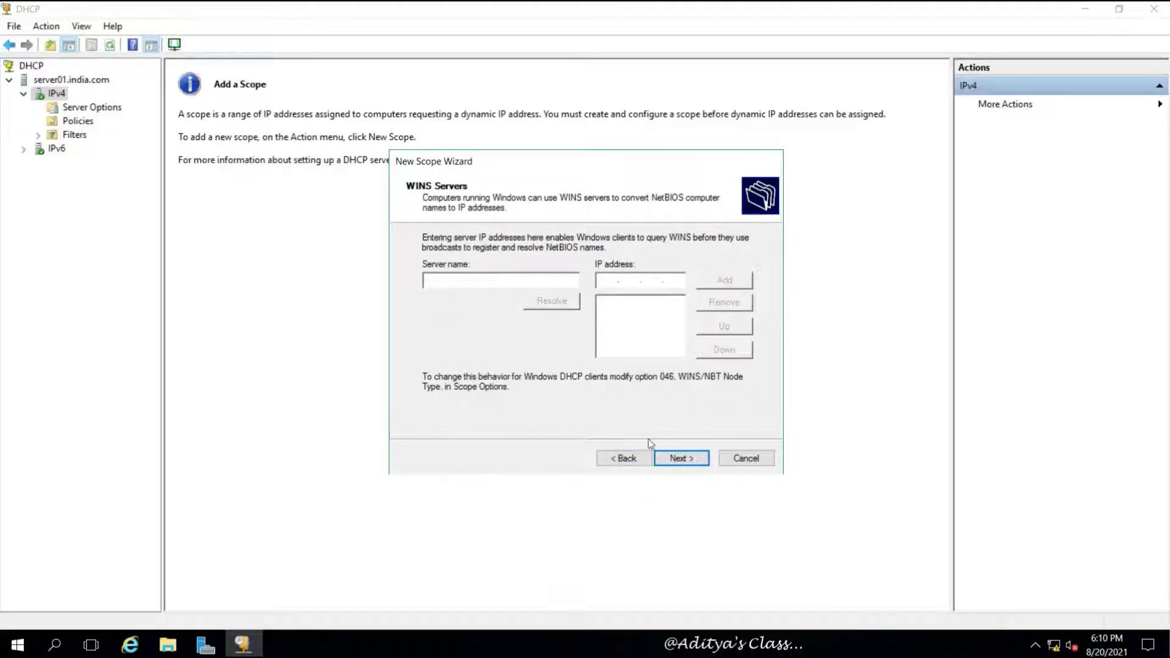
left_click(681, 462)
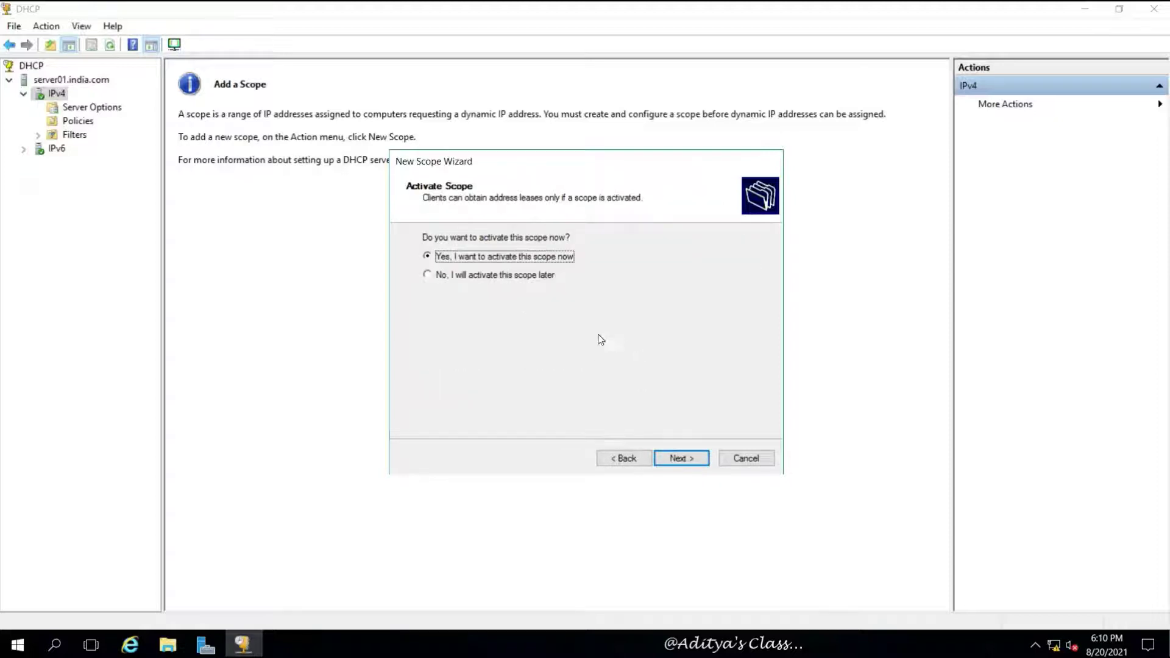
left_click(686, 459)
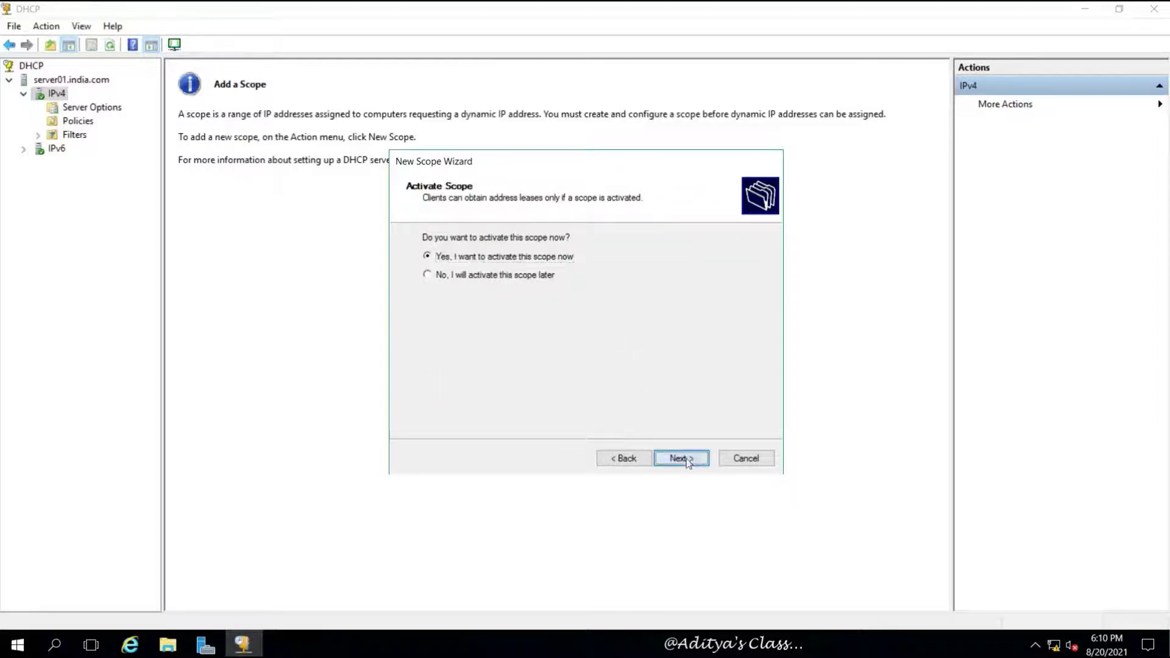
left_click(686, 460)
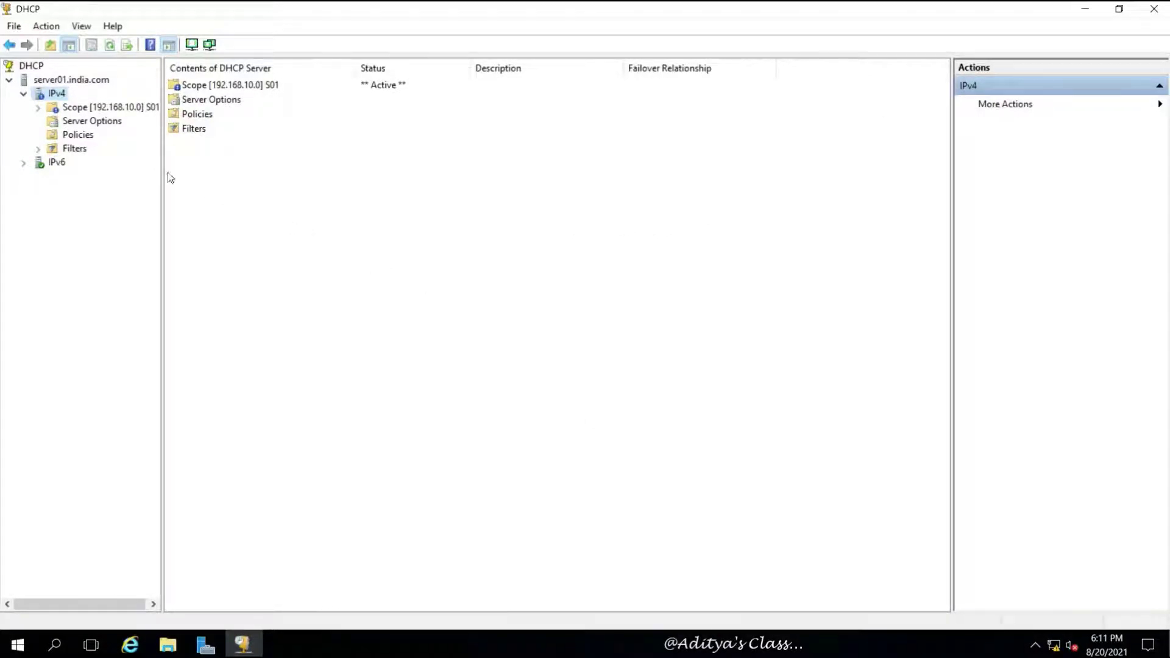
left_click(38, 108)
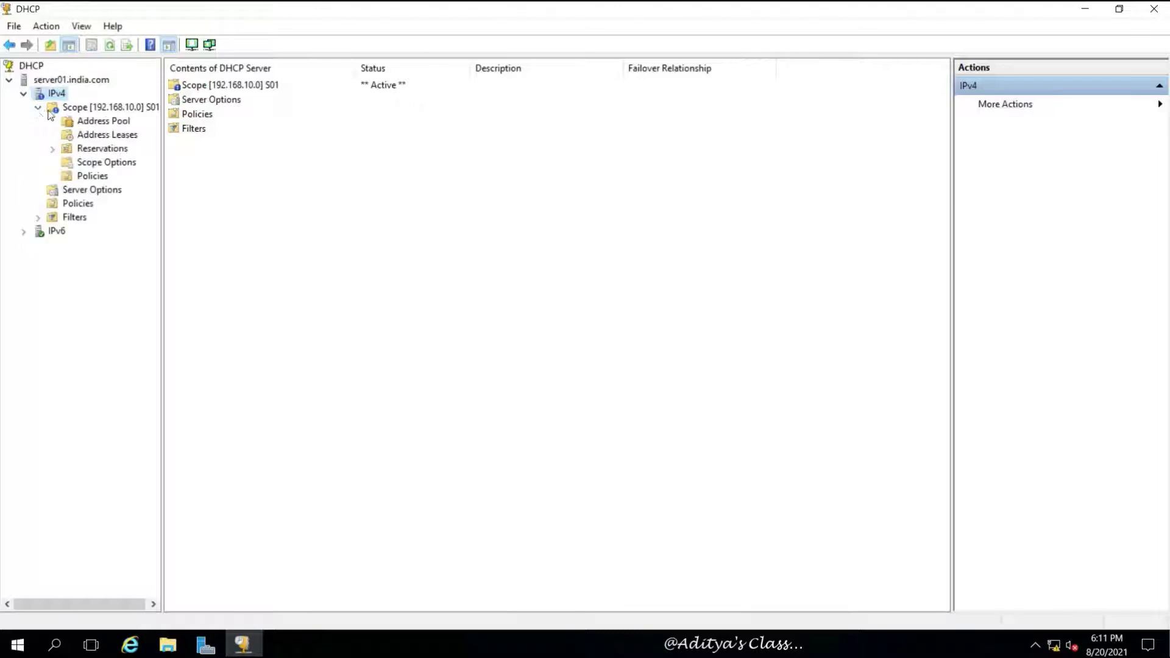
left_click(84, 110)
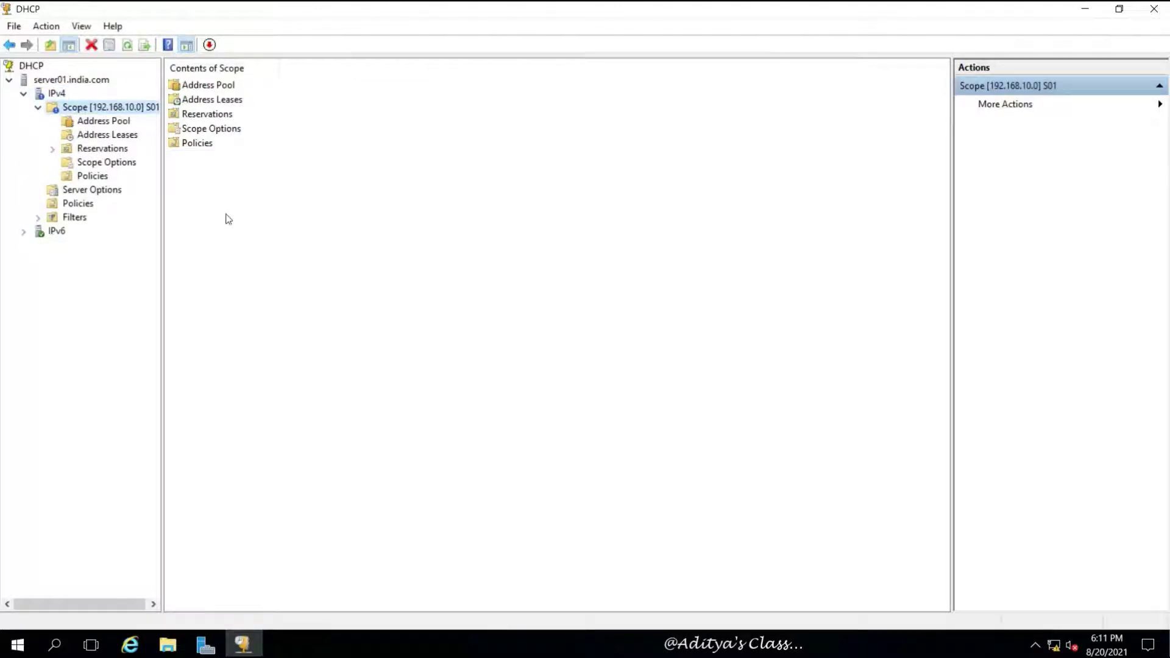
right_click(124, 109)
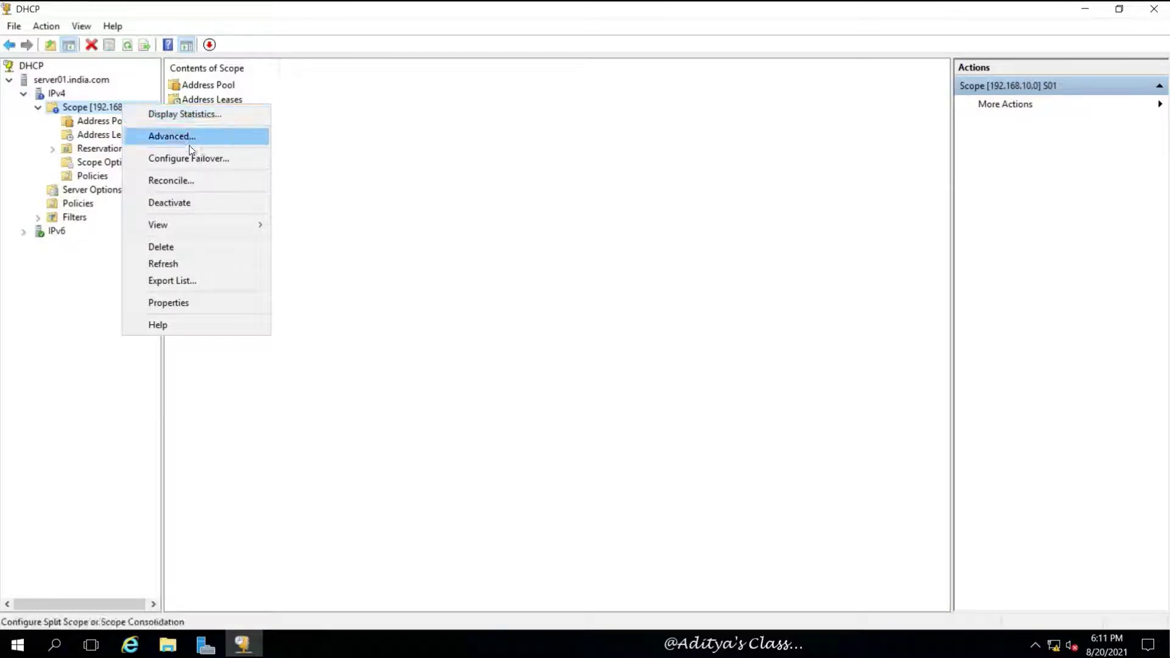
mouse_move(160, 135)
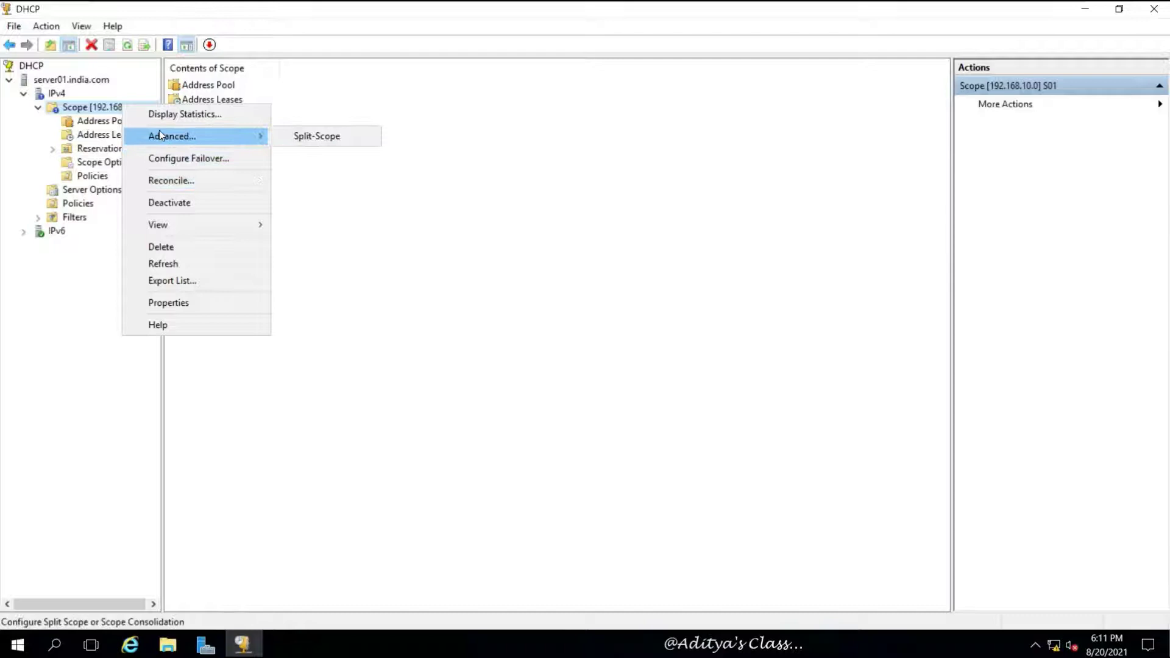
left_click(84, 126)
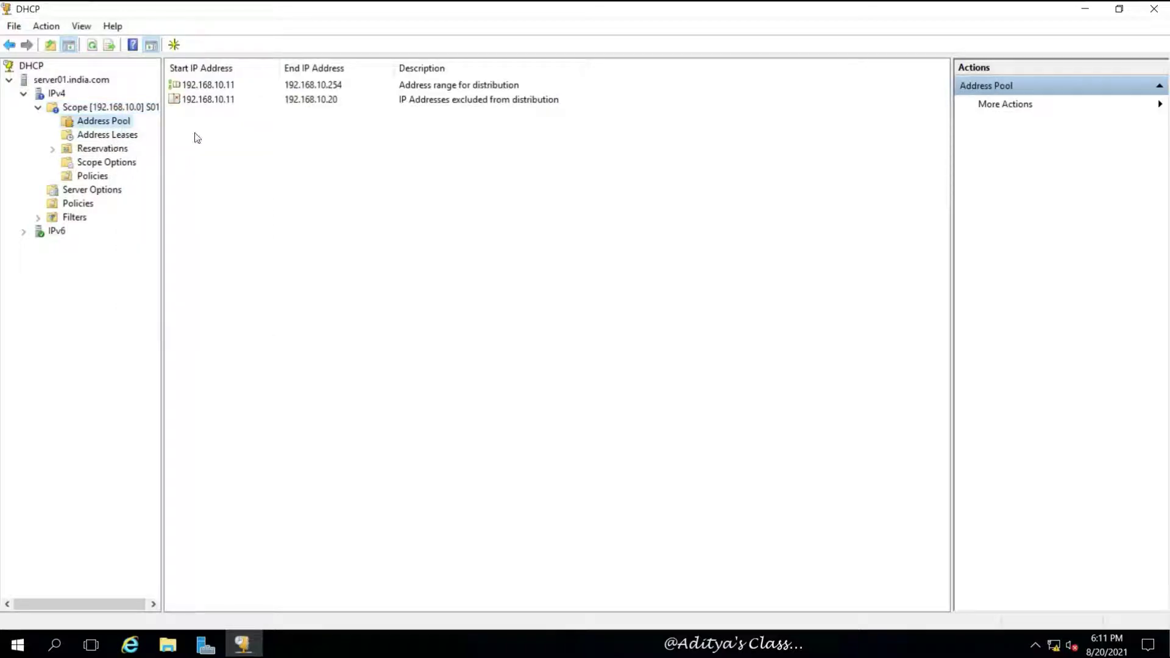
left_click(220, 101)
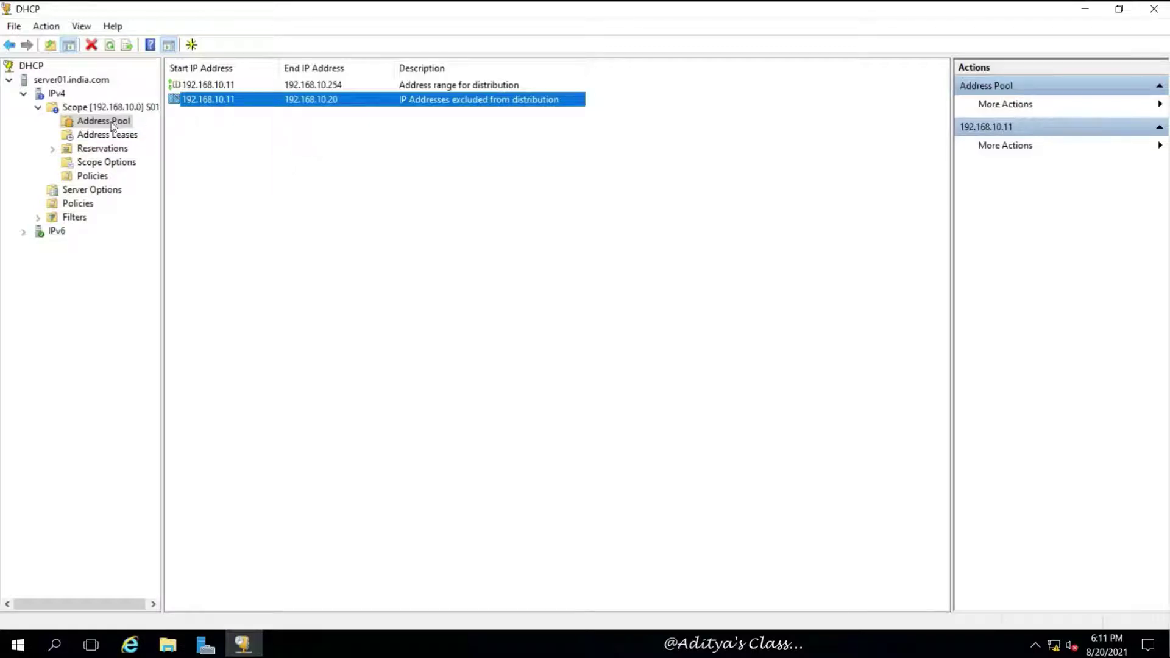
left_click(98, 137)
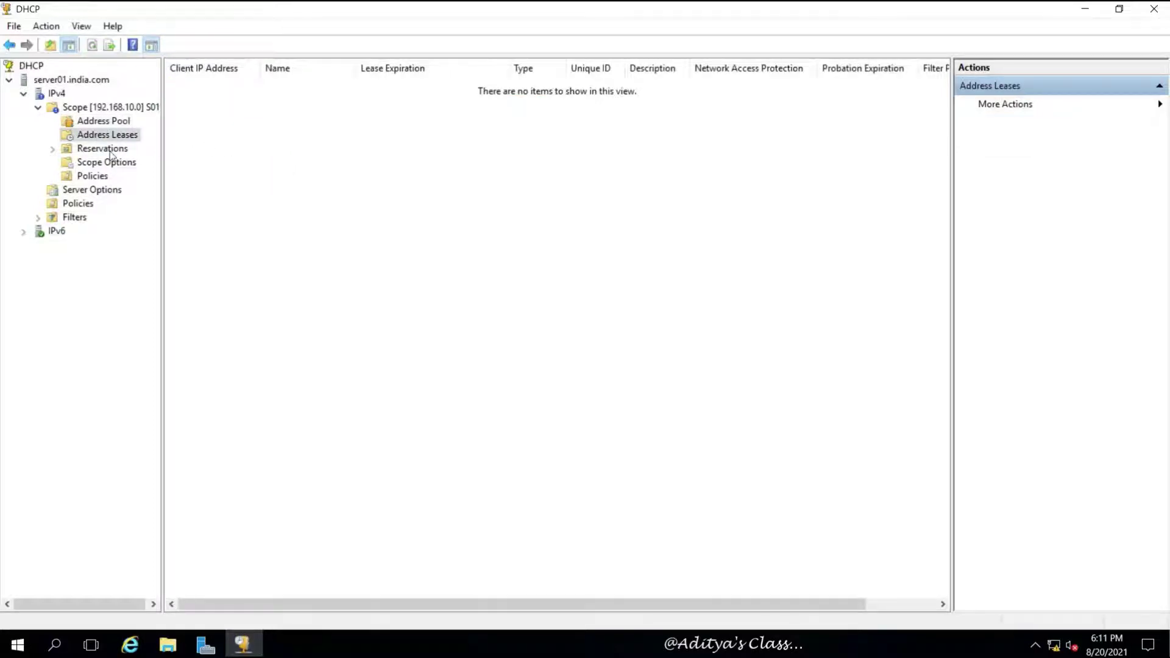
left_click(109, 150)
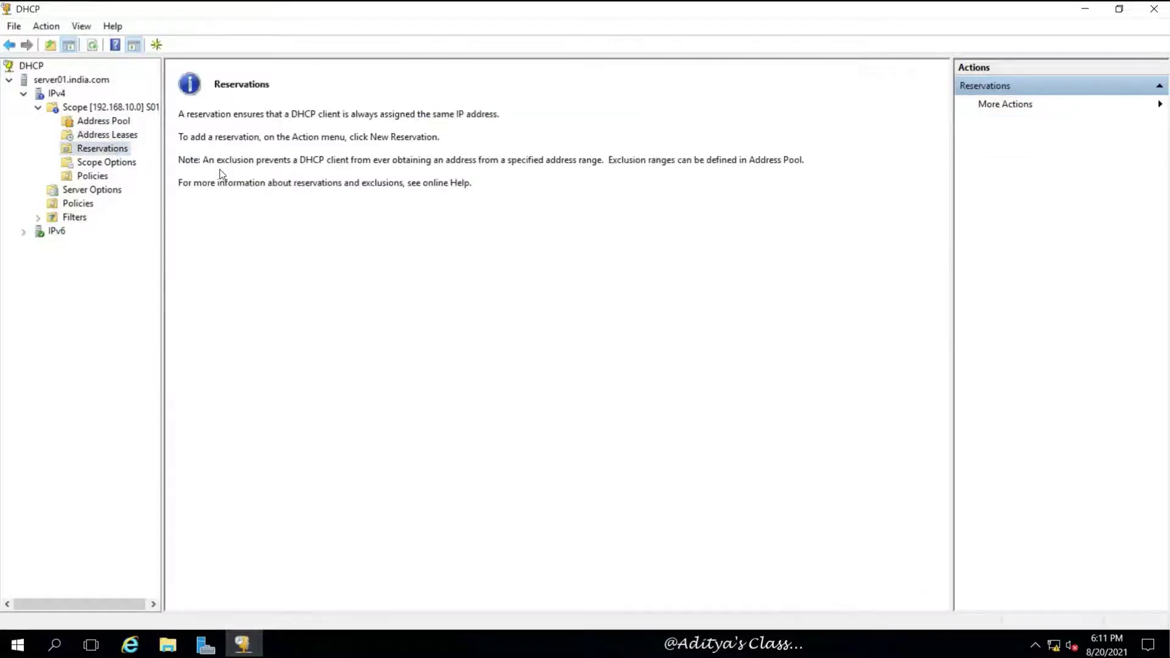
left_click(110, 163)
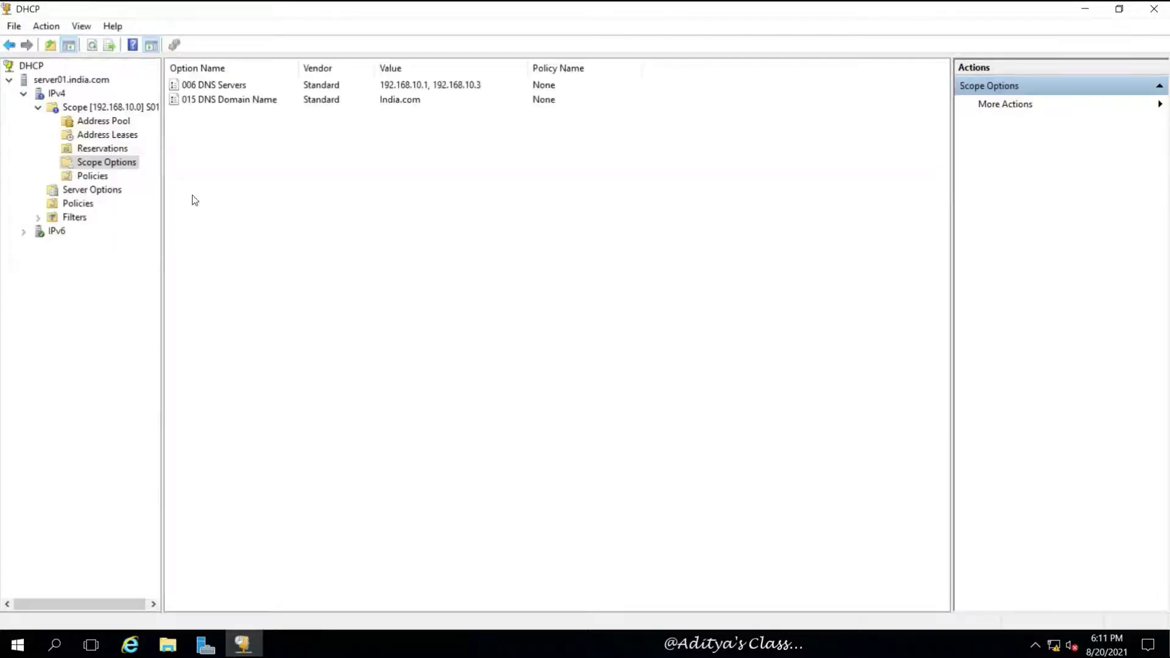
left_click(92, 176)
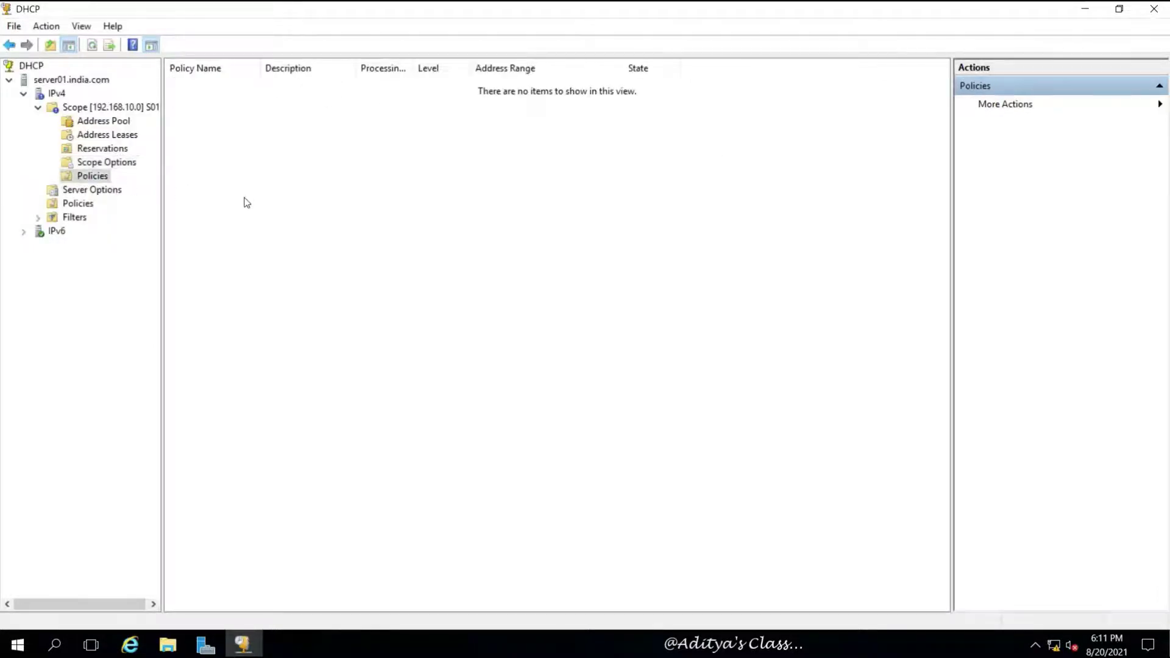
left_click(84, 108)
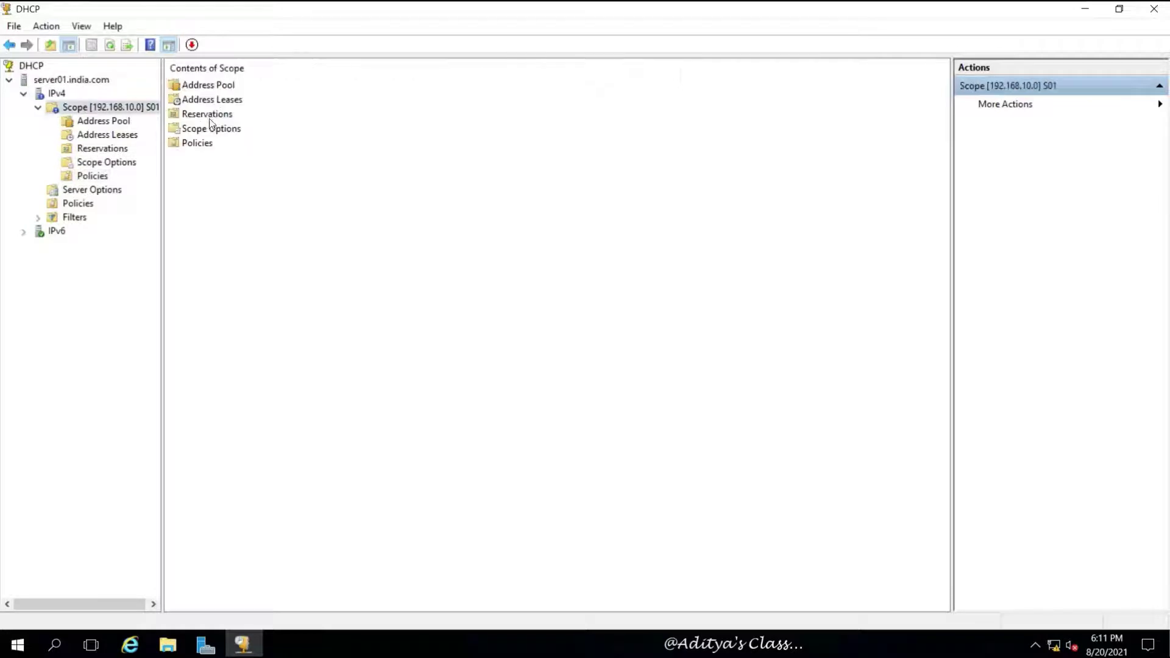
left_click(118, 122)
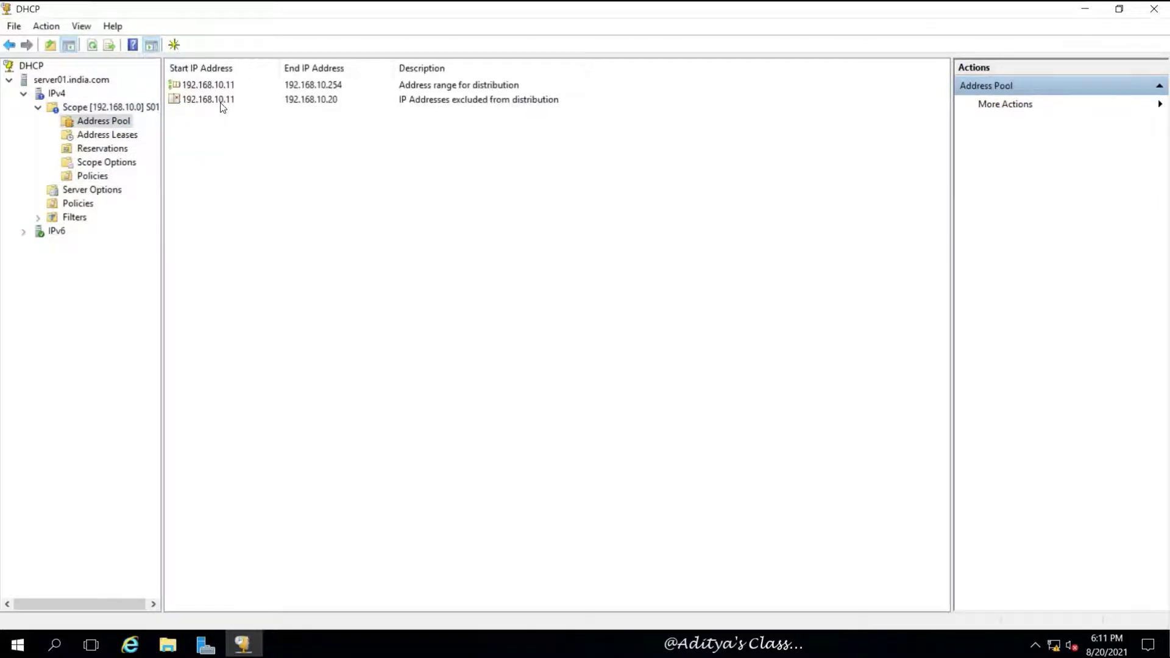
Step: Delete the 192.168.10.11–192.168.10.20 exclusion from S01's address pool and refresh the list
left_click(221, 106)
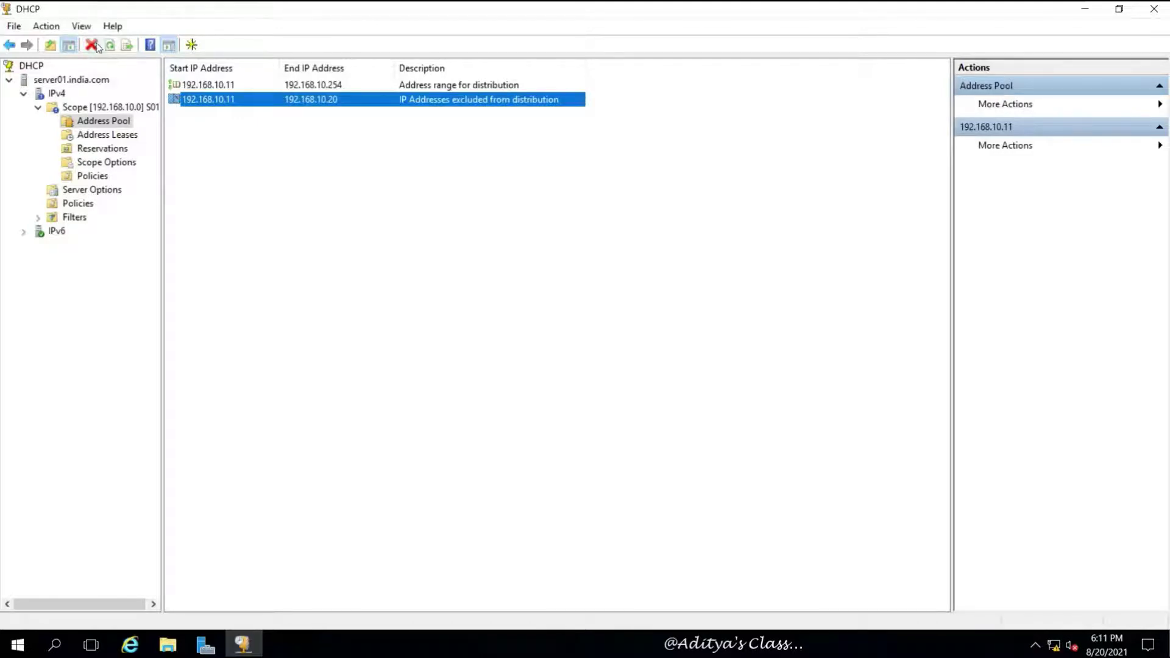
left_click(92, 44)
left_click(600, 376)
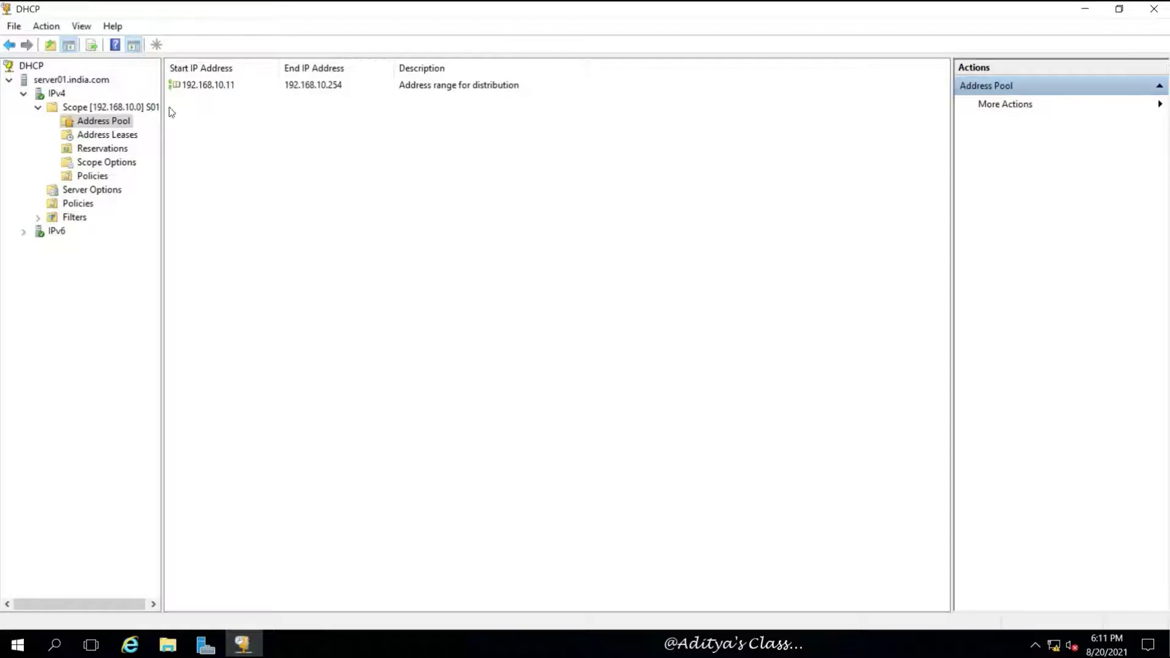
left_click(303, 137)
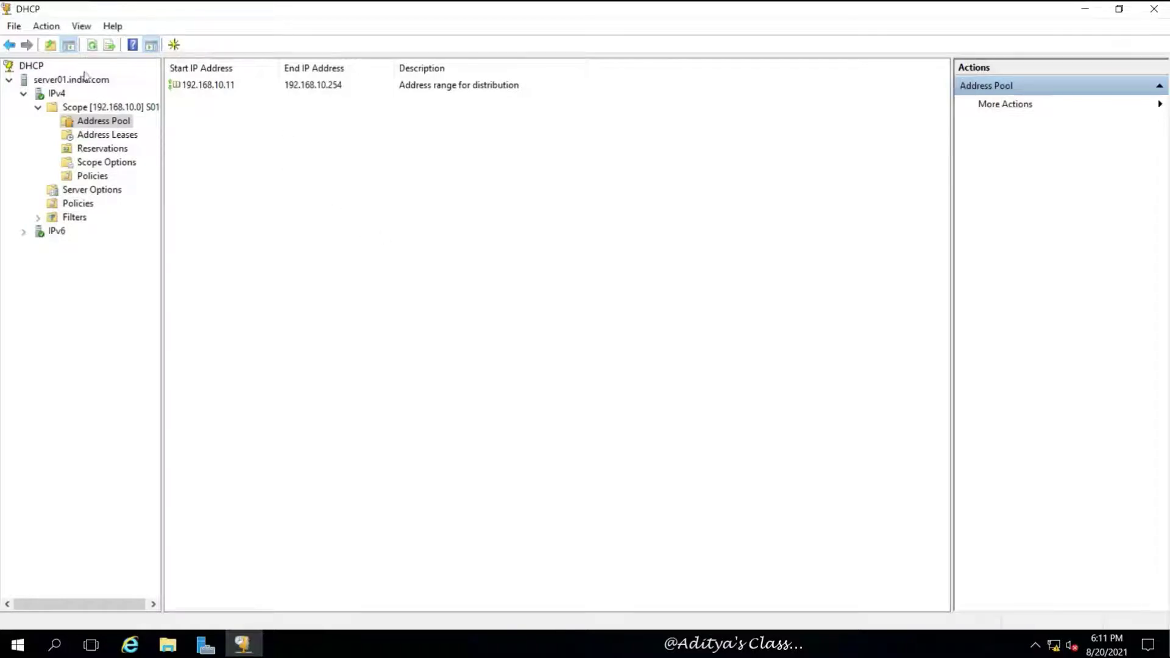
left_click(94, 46)
Step: Launch the New Scope Wizard from the IPv4 node and name the scope S02
left_click(64, 96)
right_click(64, 97)
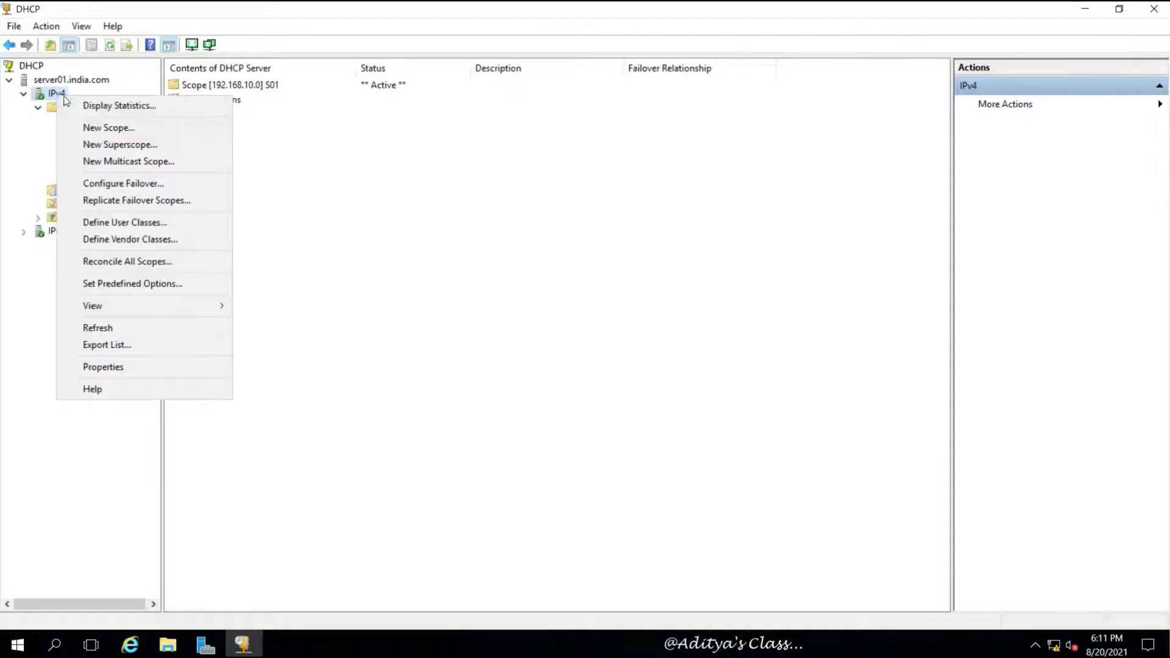
left_click(134, 127)
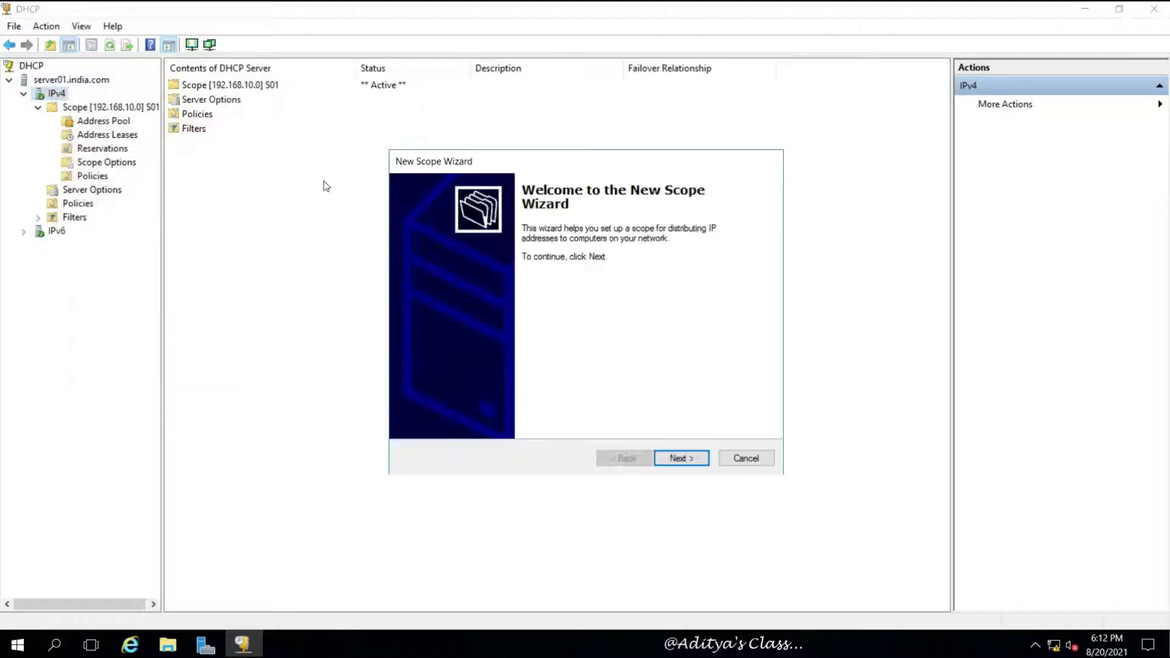
left_click(698, 460)
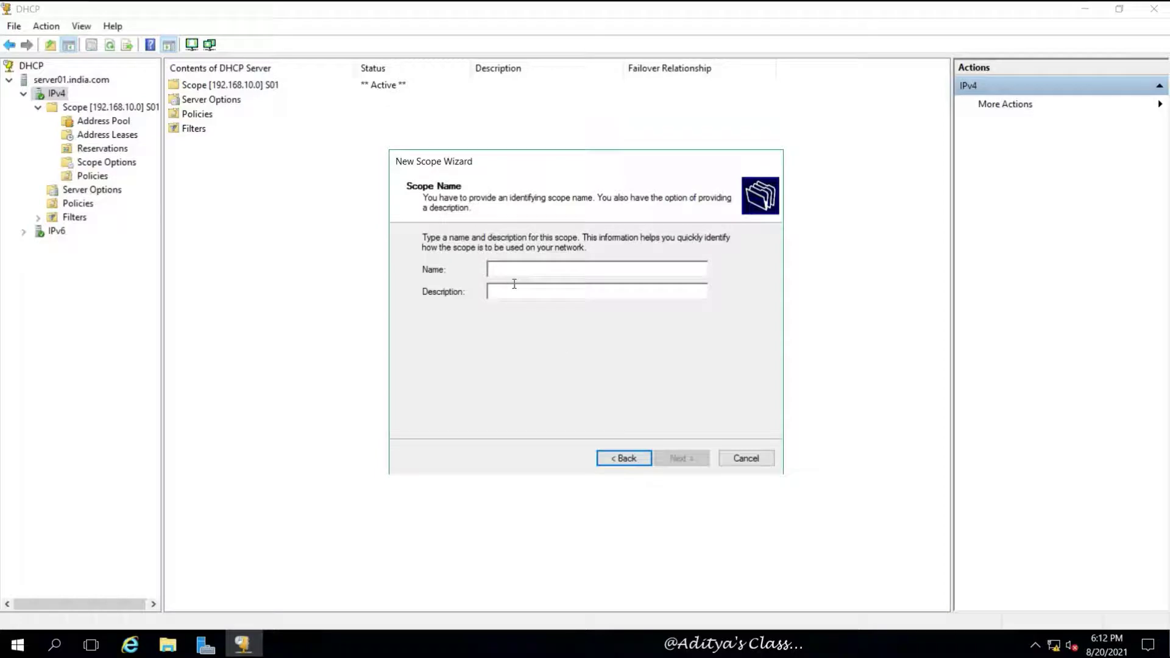
type("s02")
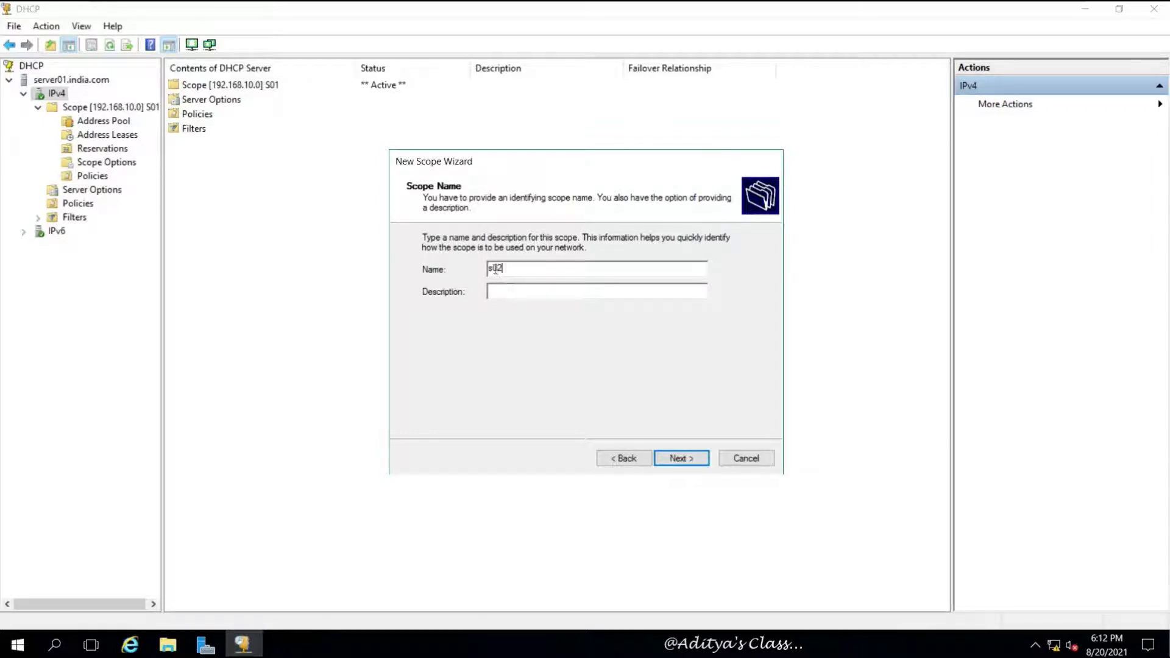
left_click_drag(493, 268, 488, 268)
type("S")
left_click(672, 459)
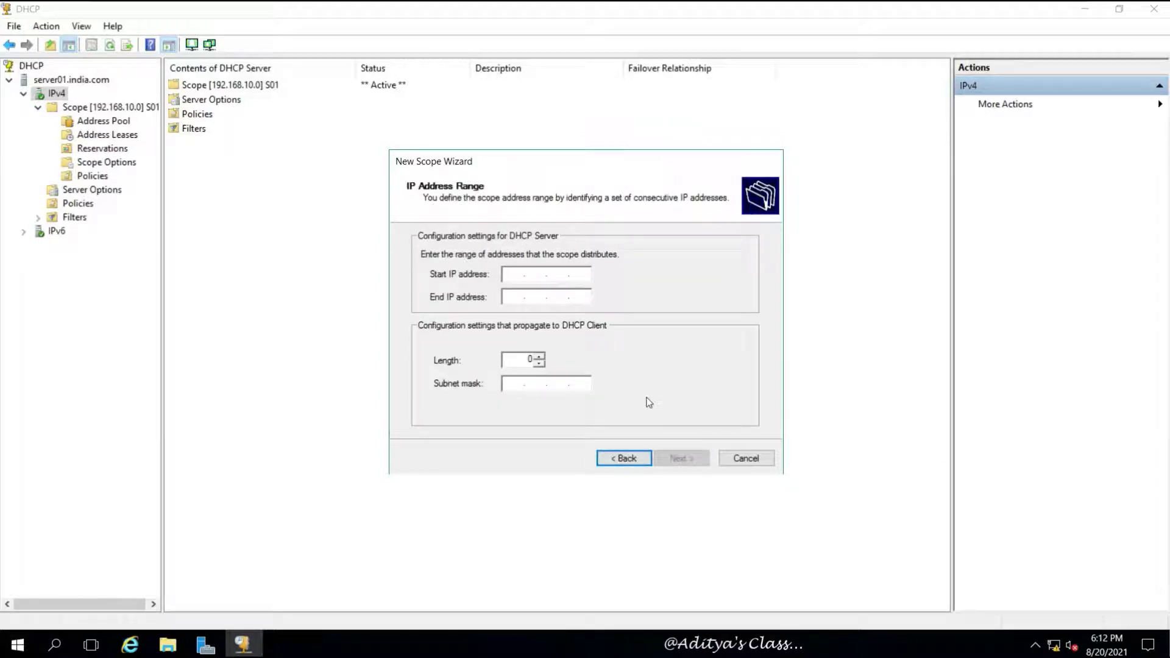
Step: Enter the address range 192.168.11.1 to 192.168.11.254 with mask 255.255.255.0
type("192.168.11.1")
left_click(515, 295)
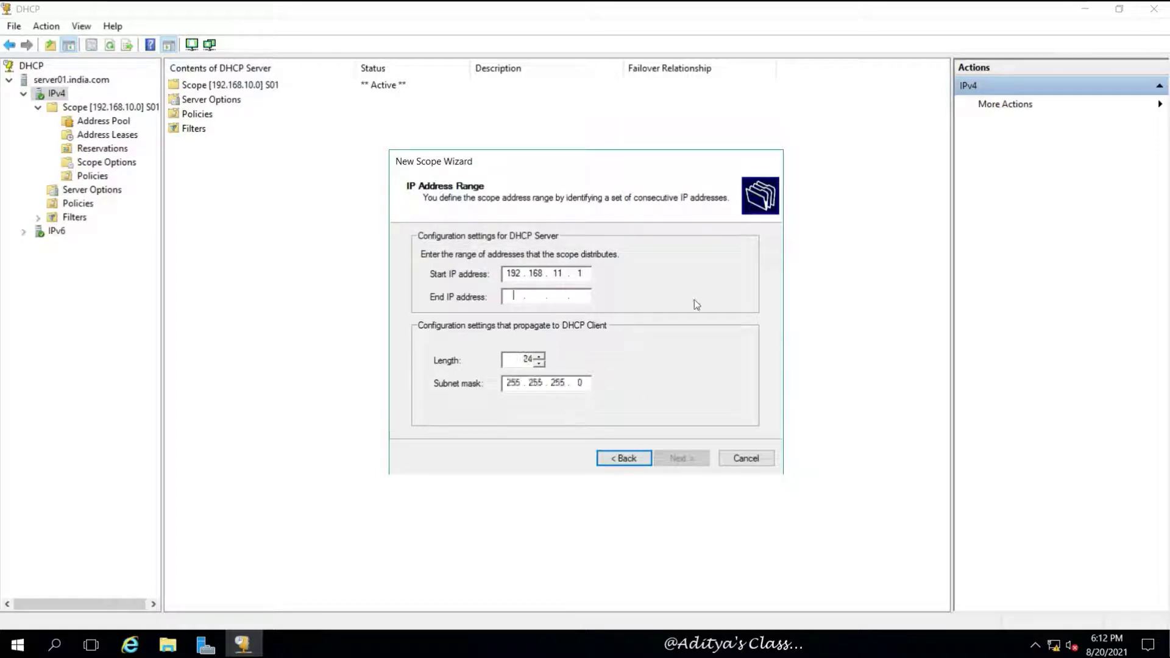
type("192 . 168 . ")
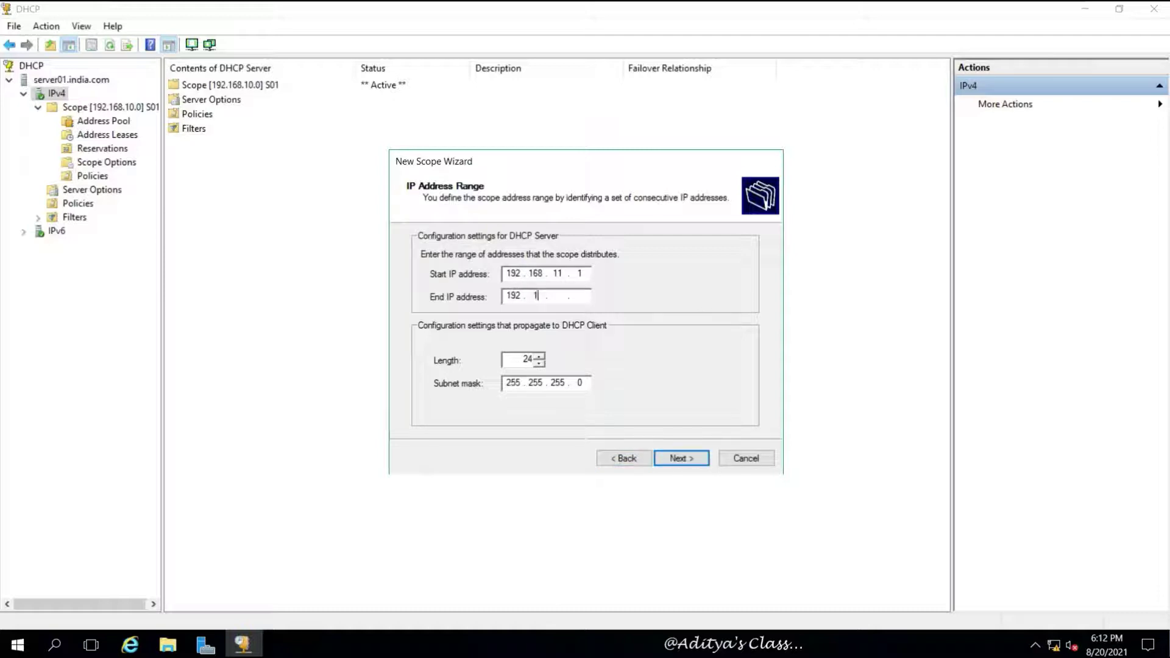
type("11 . 254")
key("BackSpace")
type("4")
left_click(676, 465)
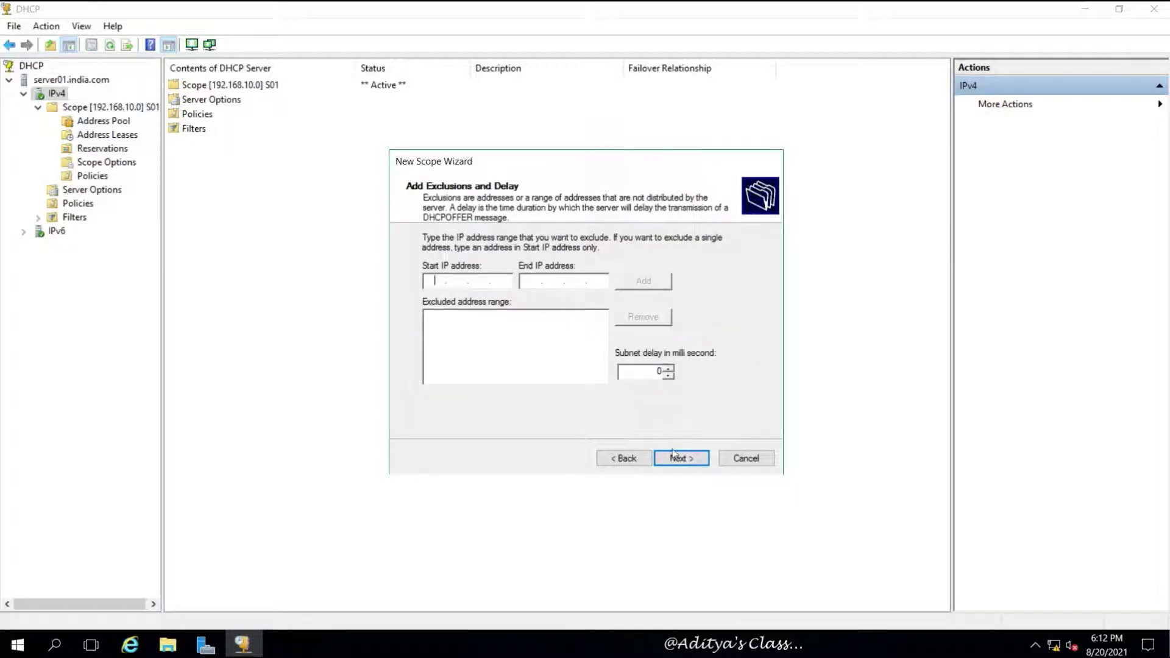
Step: Accept no exclusions, default lease, no gateway, domain india.com with DNS 192.168.10.1, and no WINS
left_click(678, 459)
left_click(678, 459)
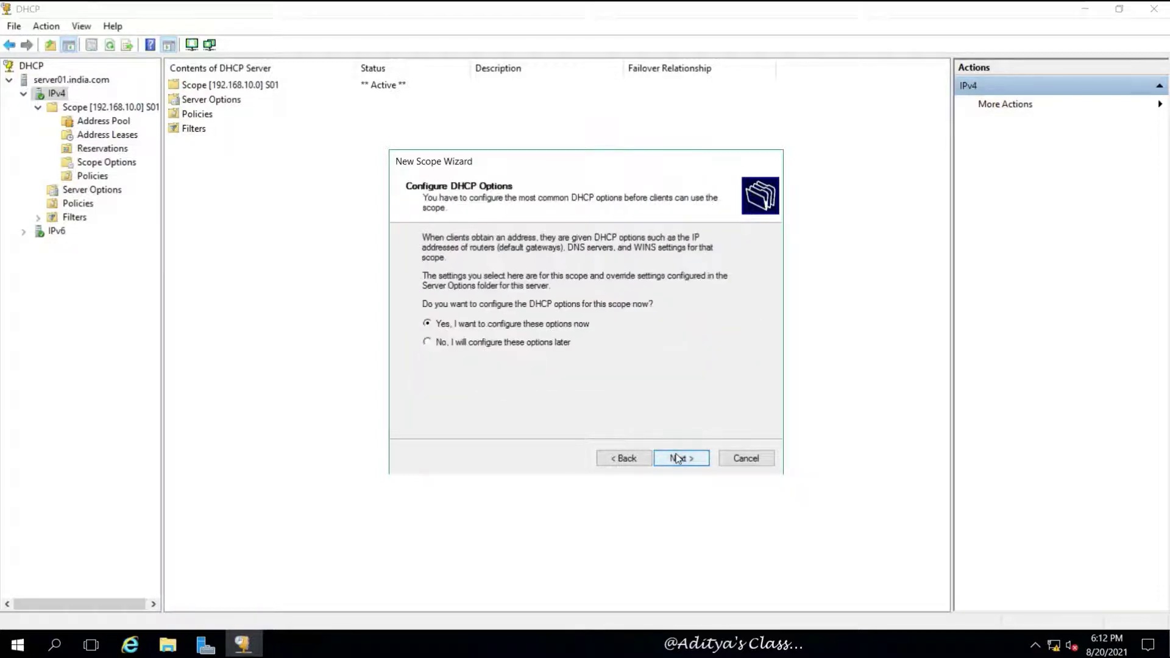
left_click(678, 458)
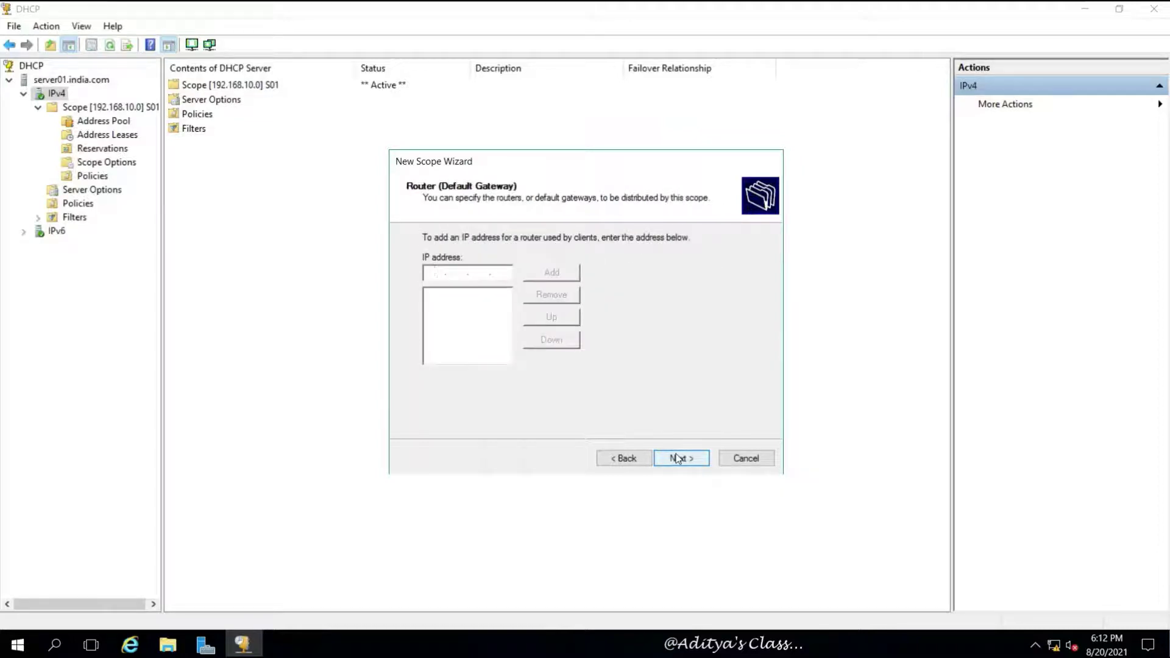
left_click(677, 458)
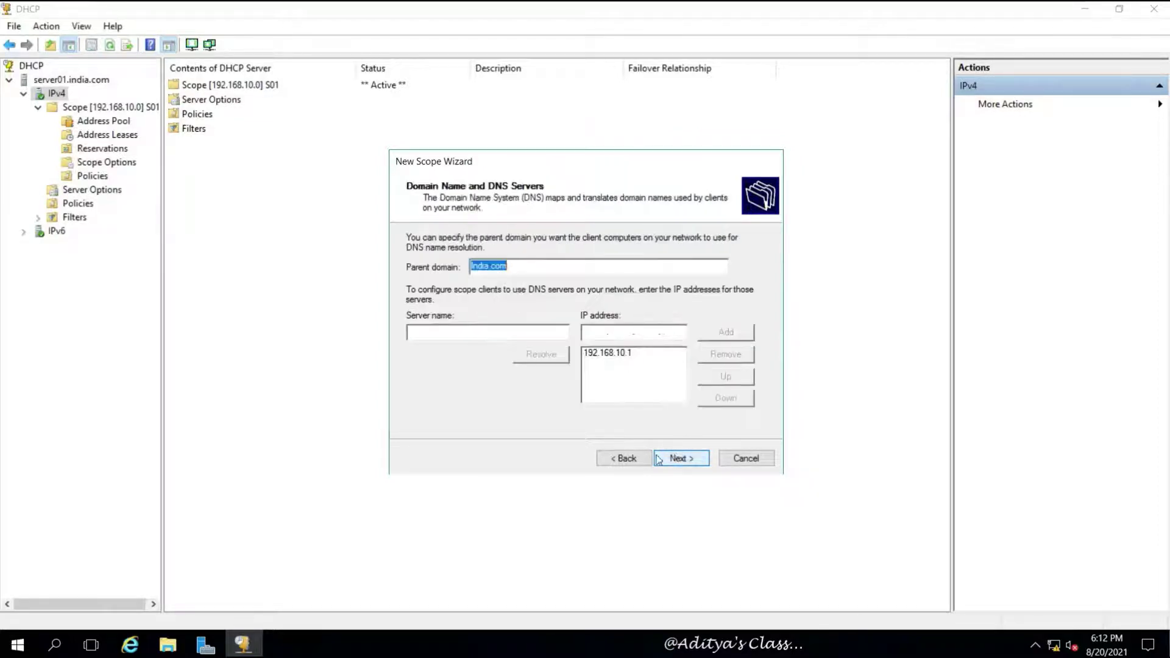
left_click(622, 457)
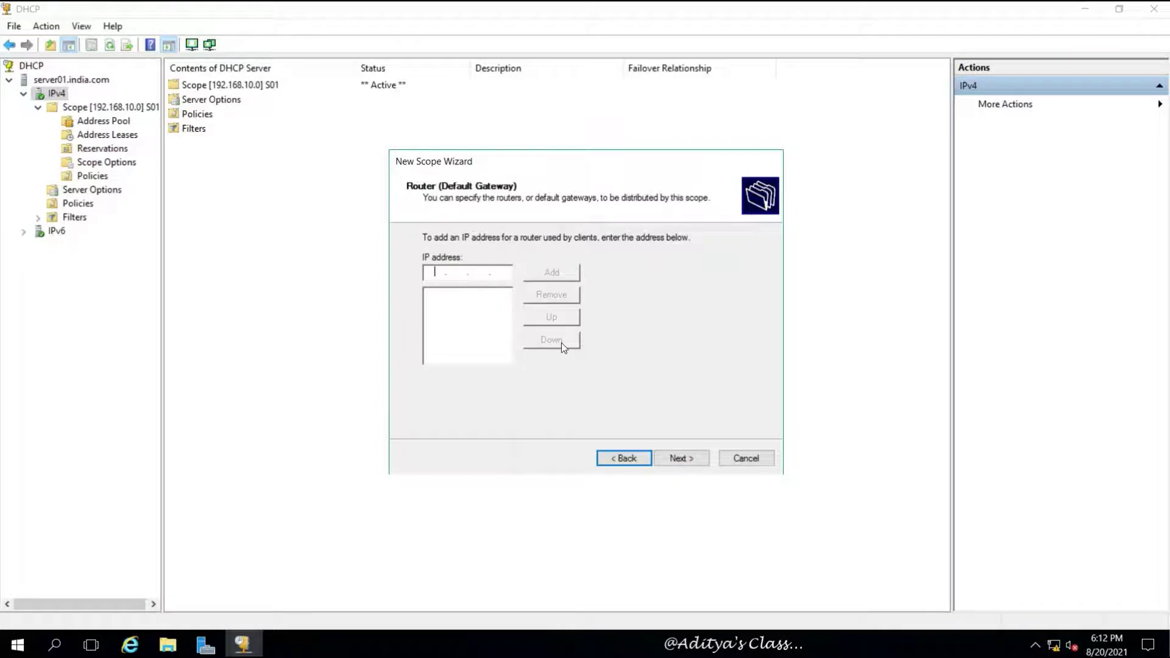
left_click(680, 458)
left_click(688, 465)
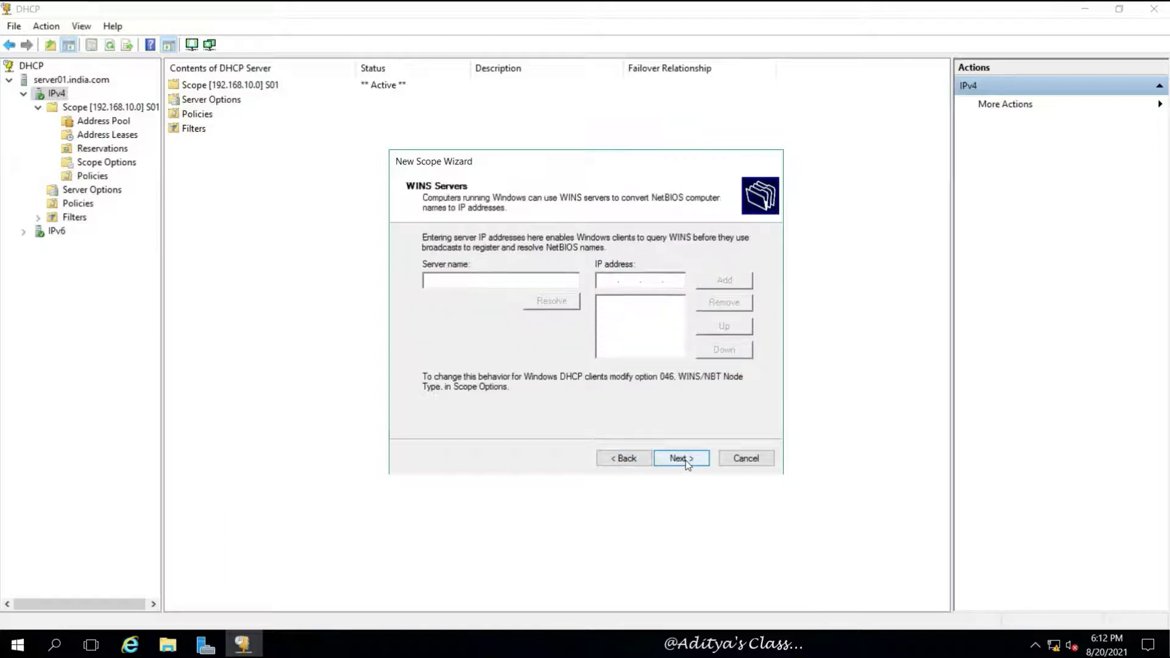
left_click(688, 464)
Step: Activate and finish scope S02, then collapse S01 and widen the tree pane
left_click(687, 459)
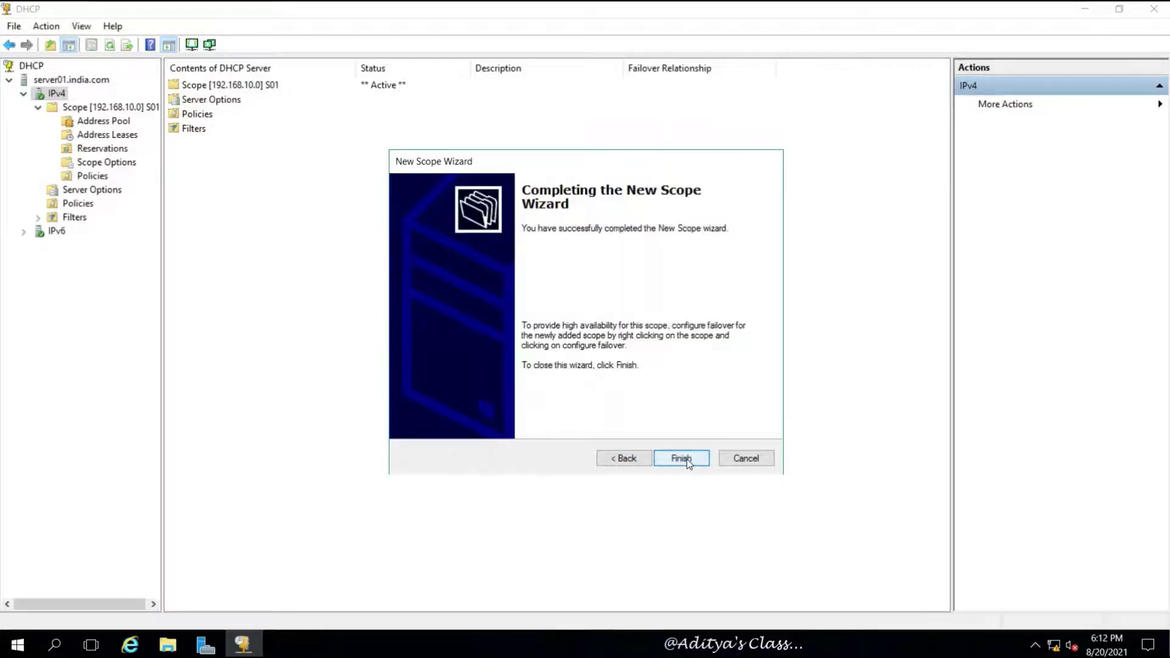
left_click(695, 463)
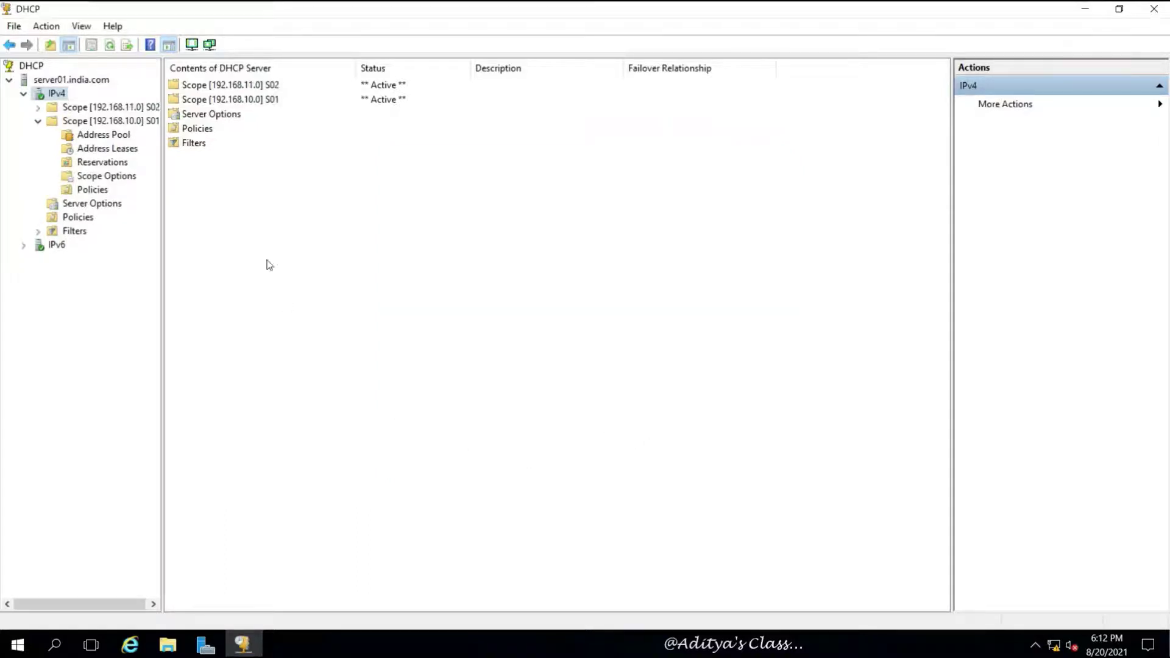
left_click(38, 121)
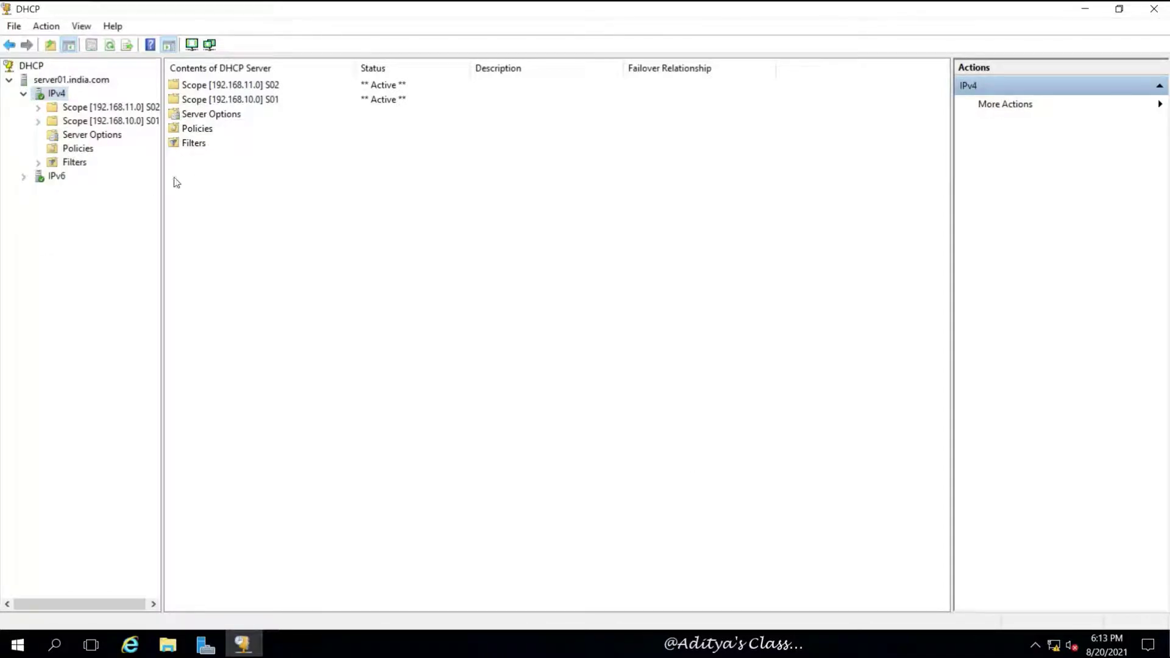
left_click_drag(161, 175, 226, 176)
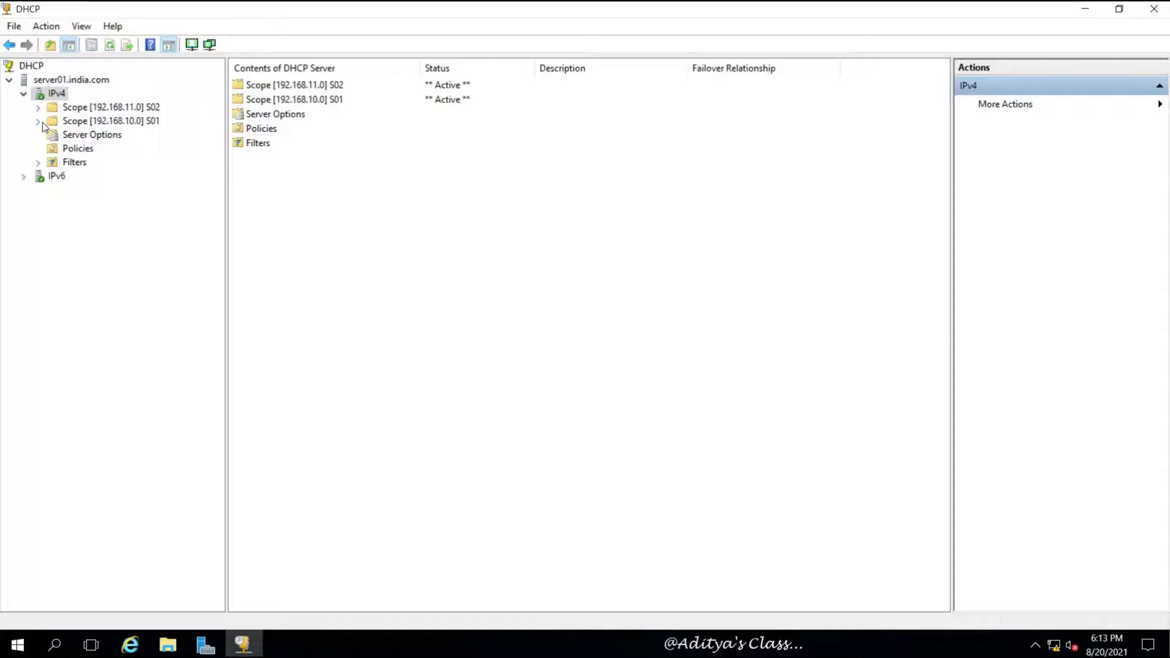
Step: Create superscope SS01 containing scopes S01 and S02, then expand it
right_click(56, 95)
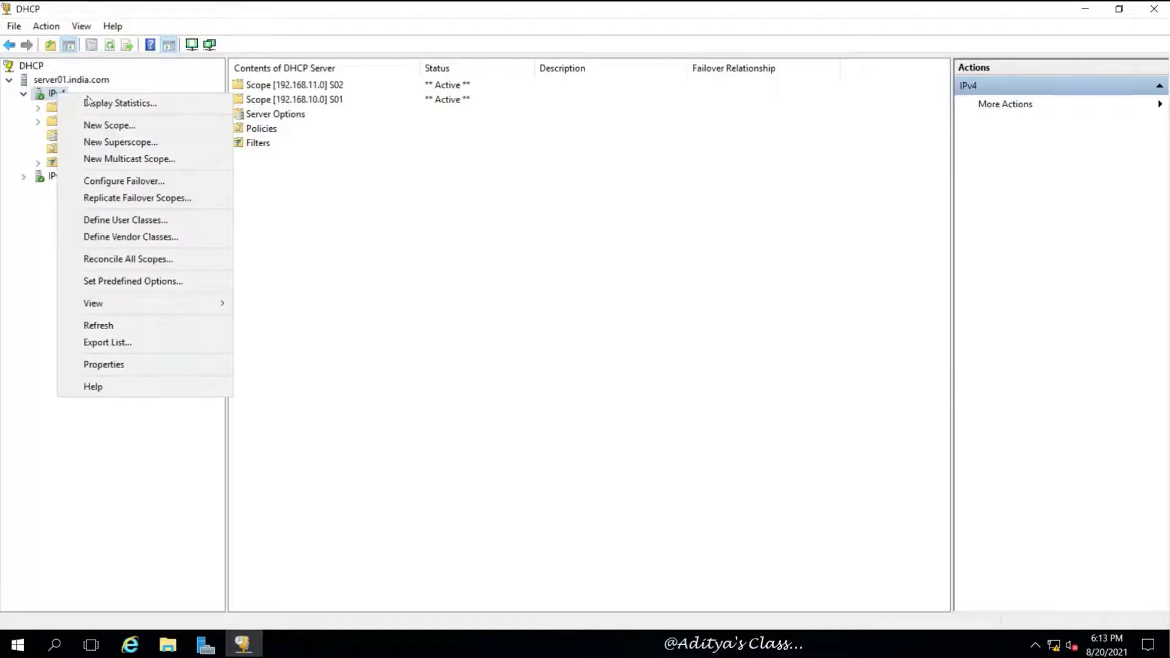
left_click(148, 140)
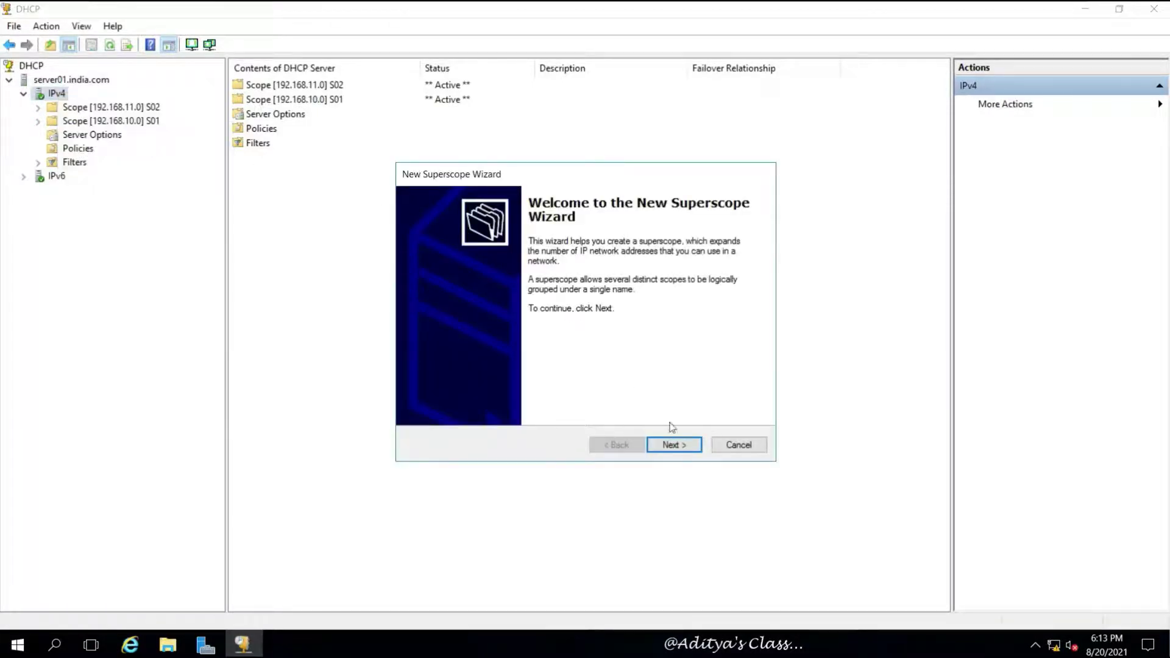
left_click(673, 445)
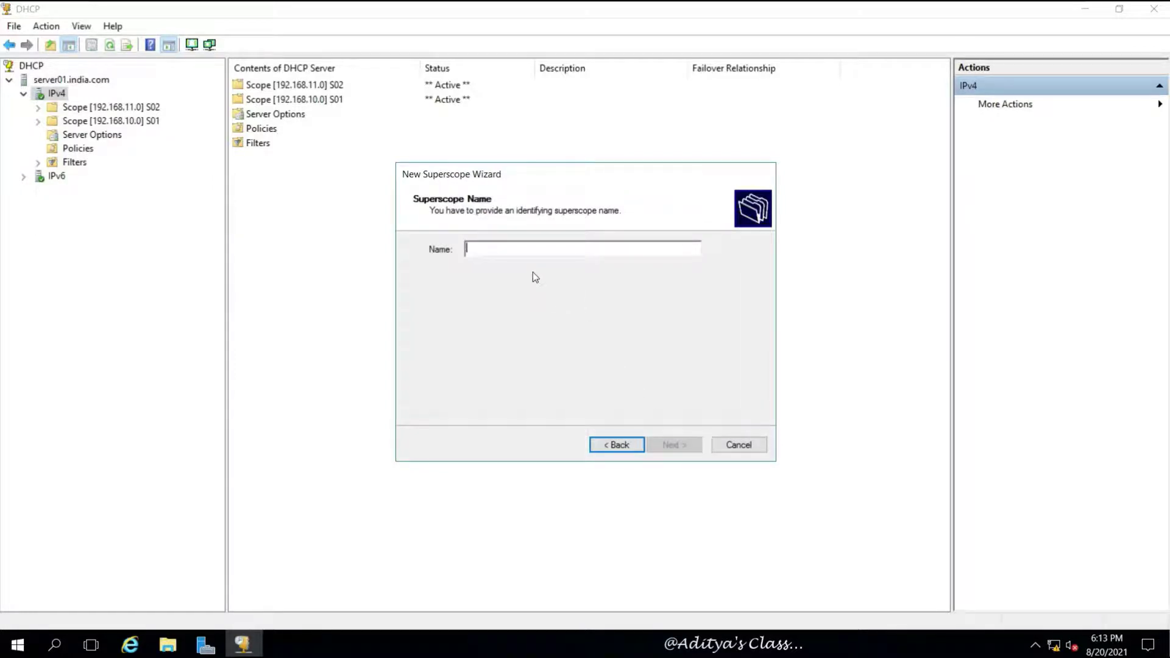
type("SS01")
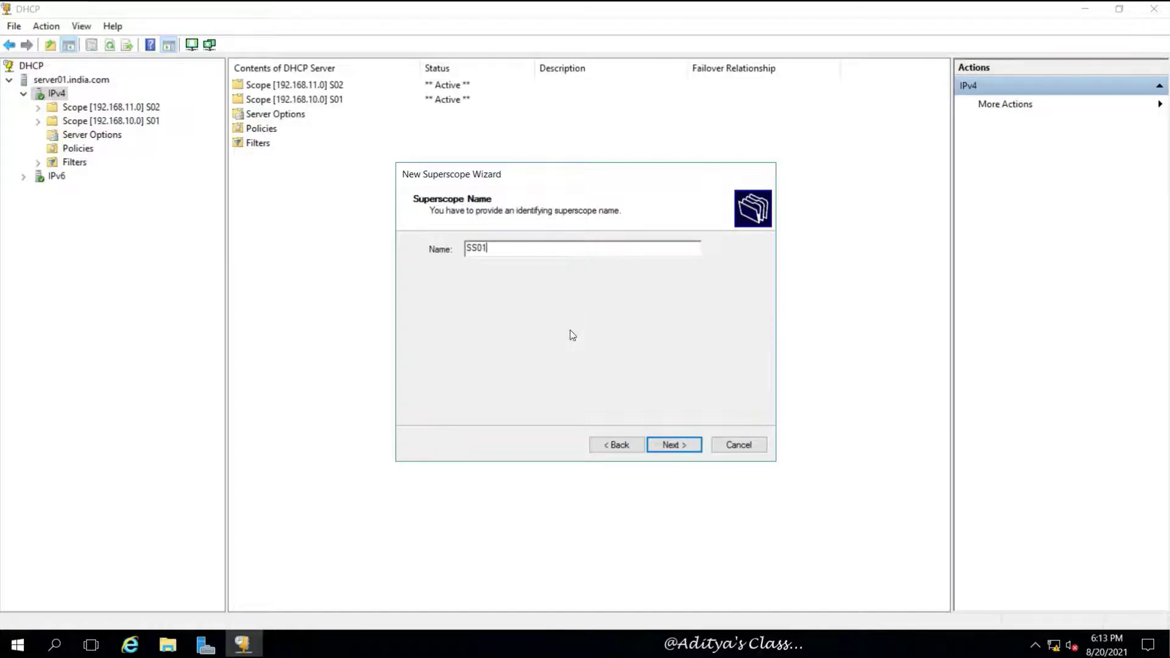
left_click(674, 445)
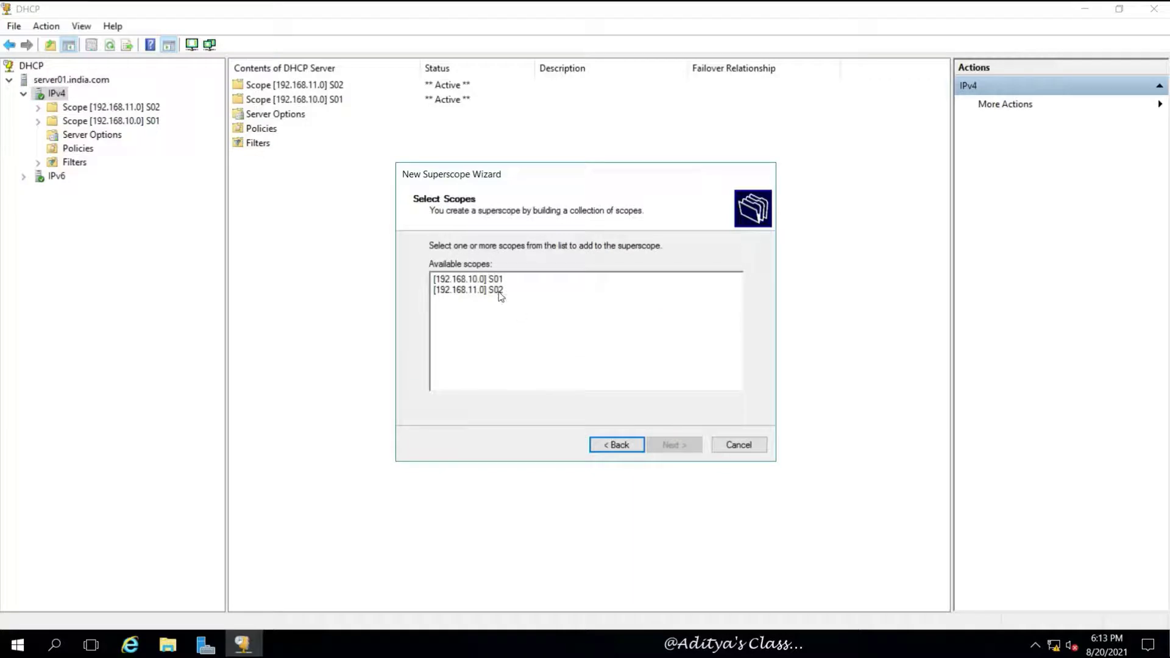
left_click_drag(509, 318, 458, 268)
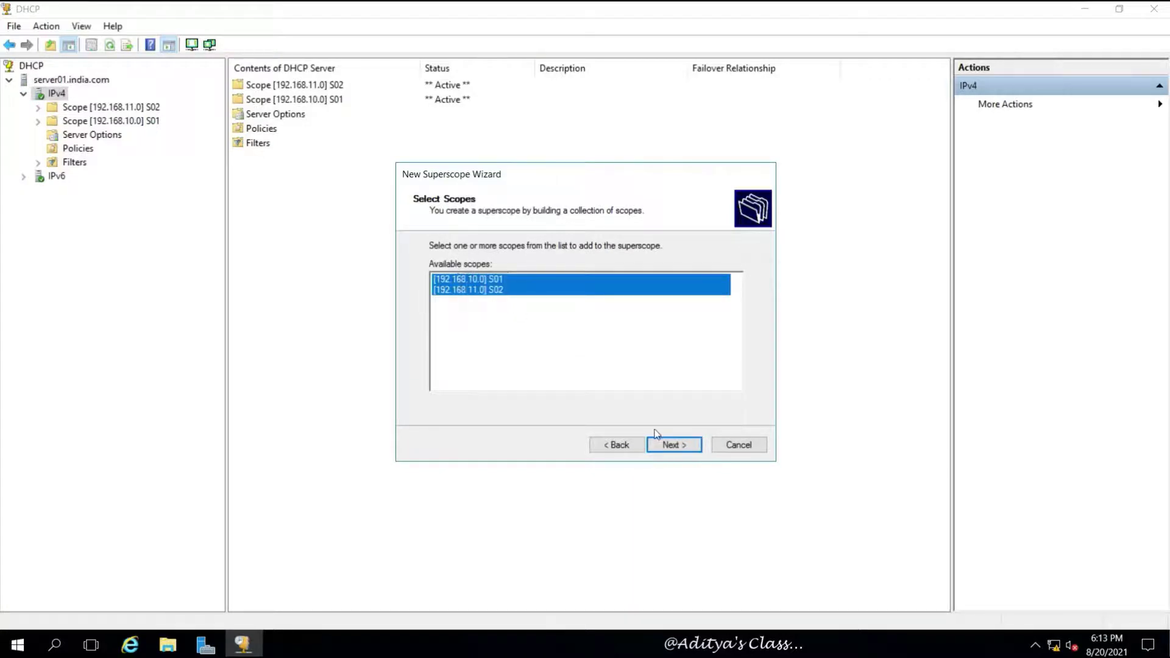
left_click(682, 444)
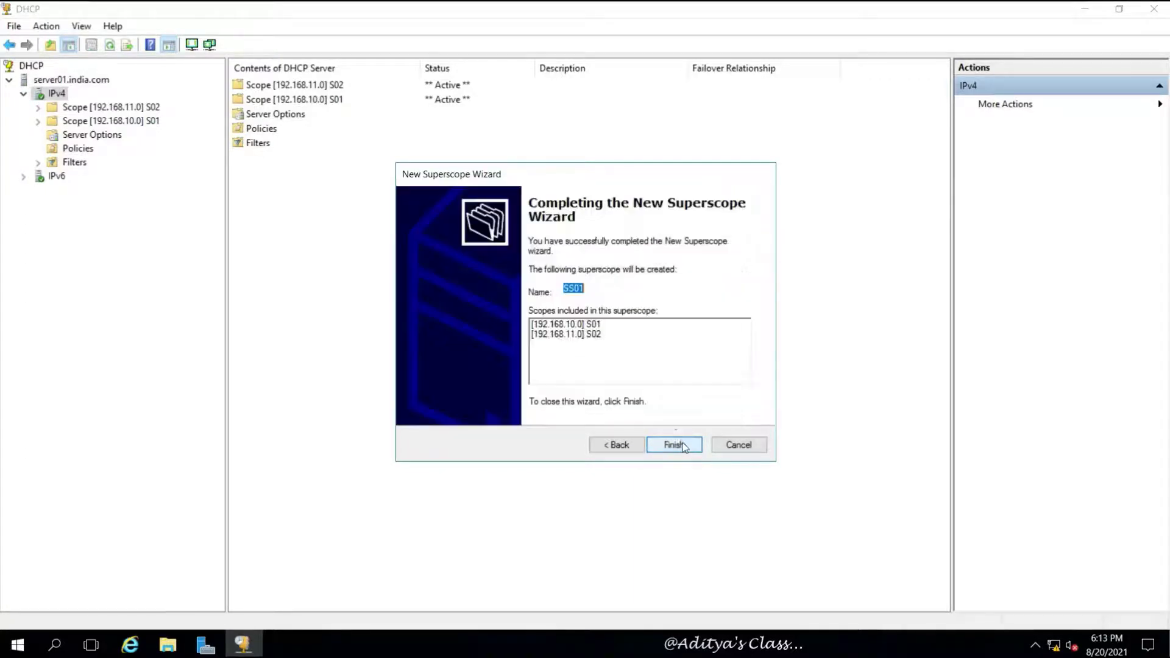
left_click(669, 445)
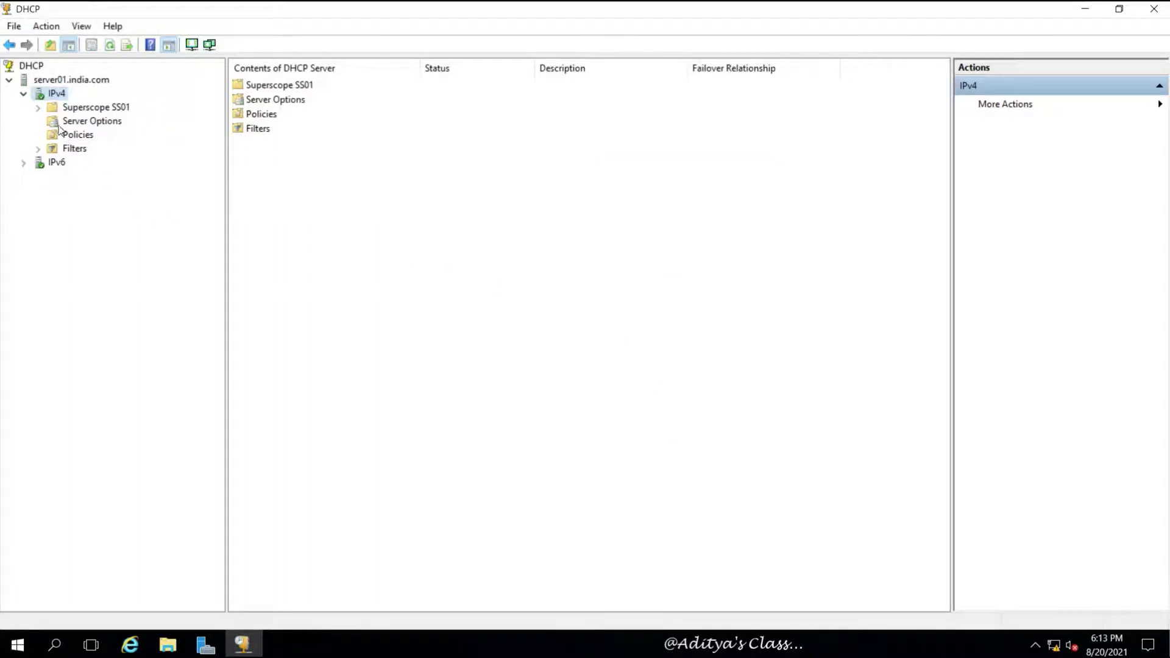
left_click(38, 107)
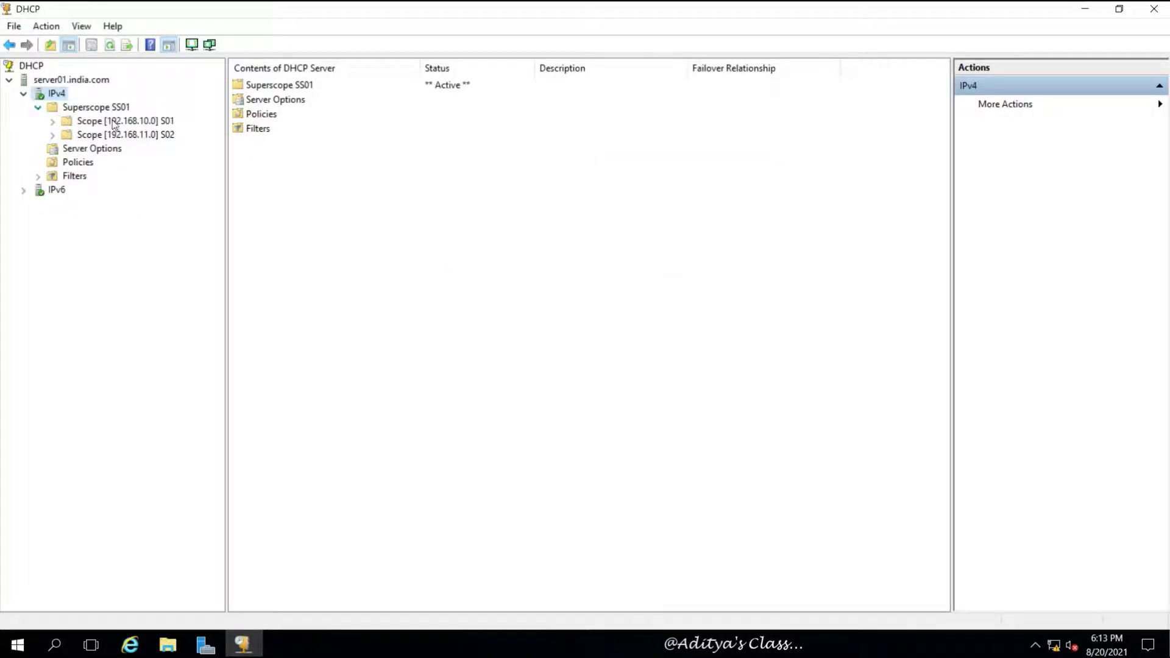
Step: Name the multicast scope MS01 and give it the range 224.0.10.1 to 224.0.40.255
right_click(62, 99)
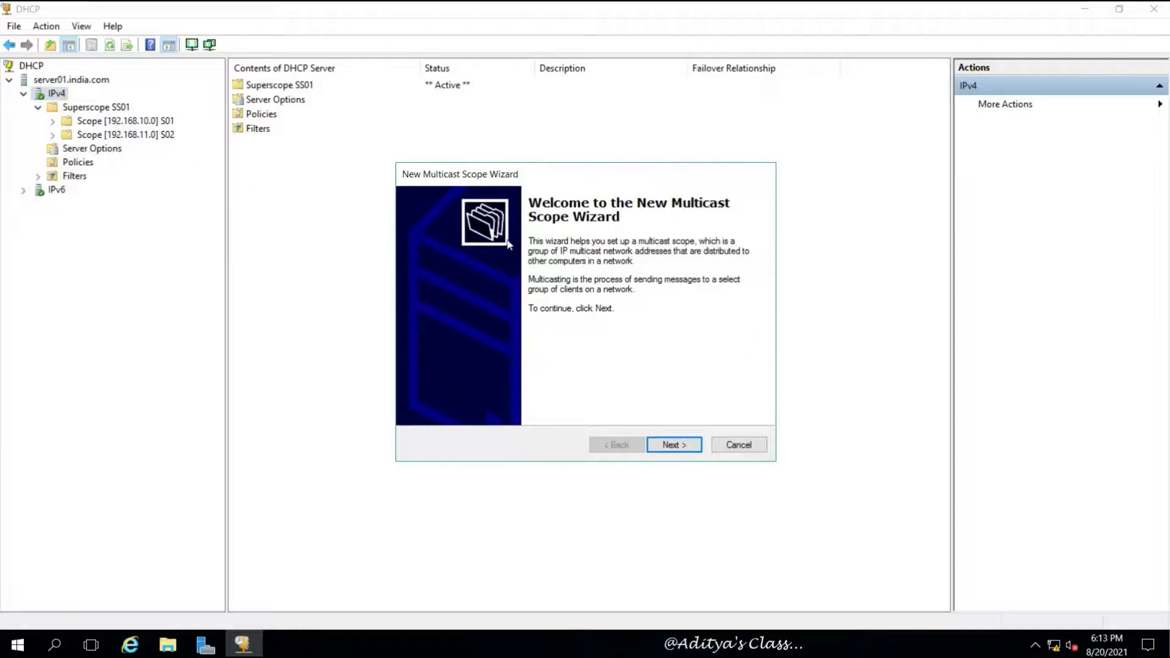
left_click(681, 446)
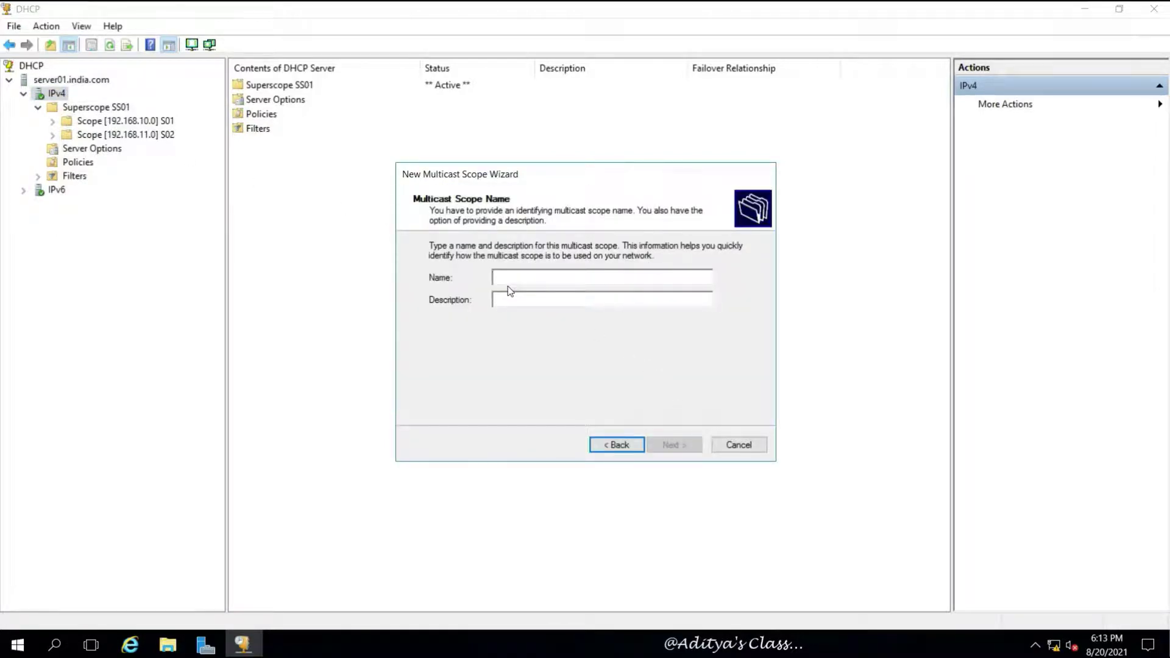
type("MS01")
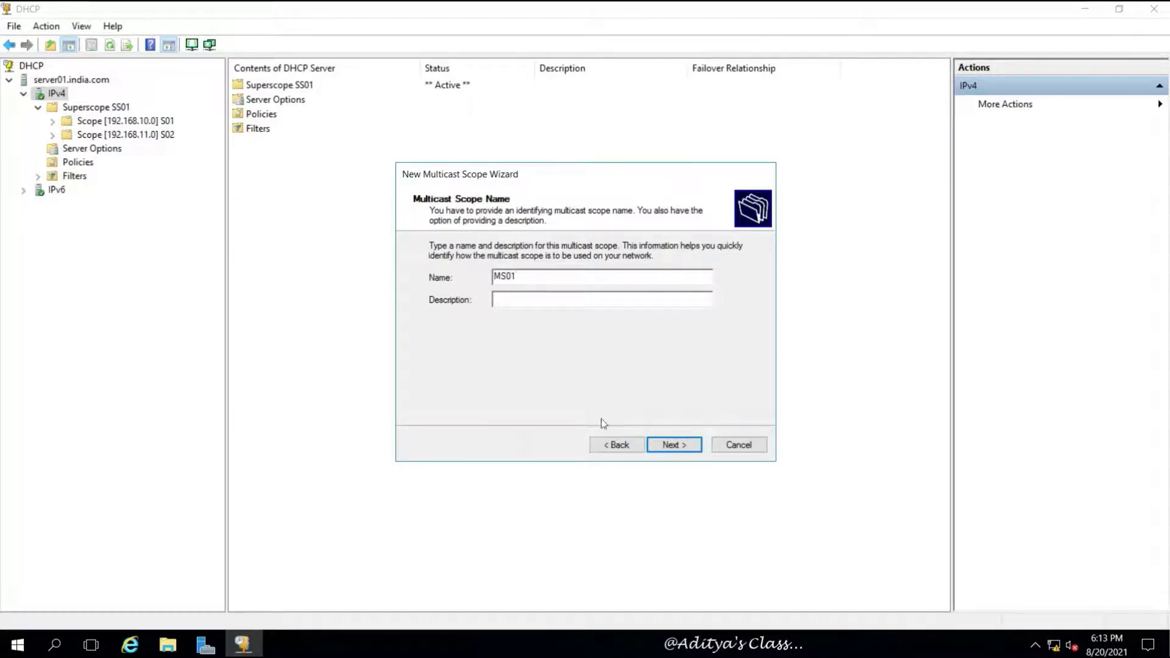
left_click(677, 445)
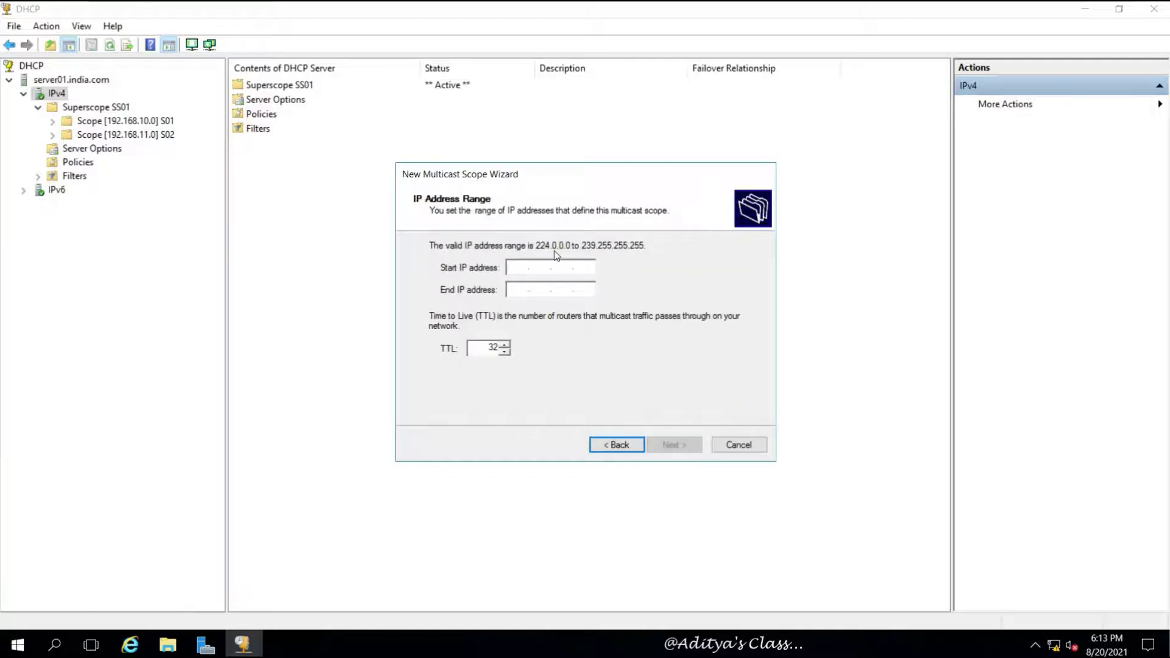
type("224.0.10.1")
double_click(562, 266)
key("Tab")
type("22")
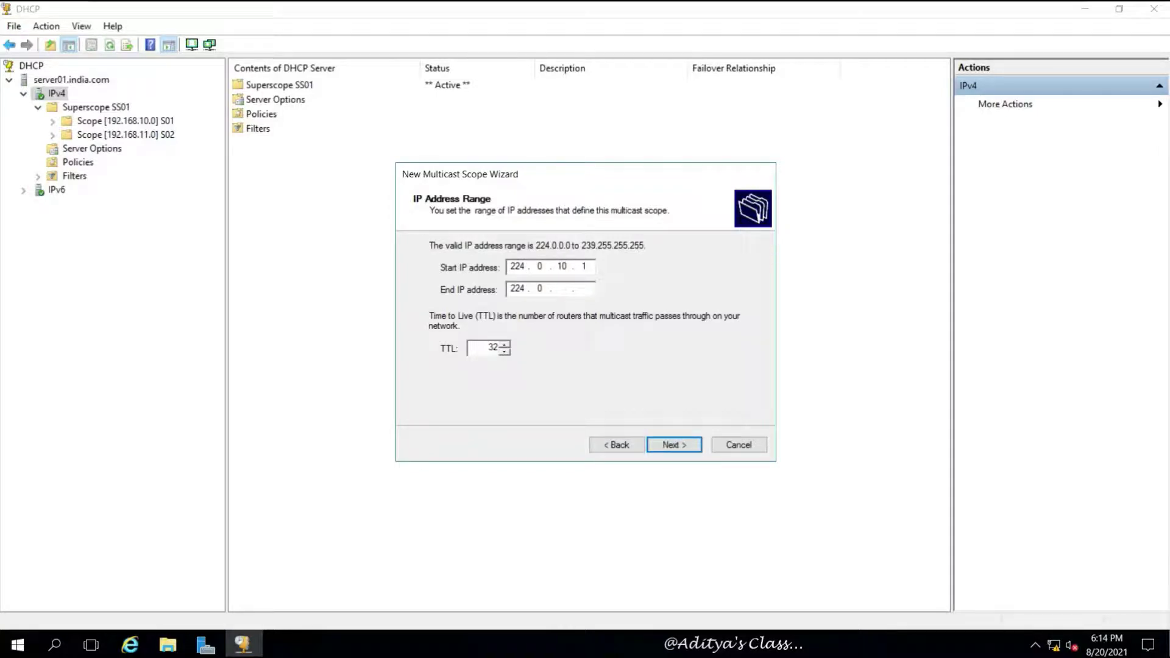
type("4.0.40.255")
left_click(674, 444)
Step: Accept no exclusions, the default lease and activation, and finish creating MS01
left_click(676, 444)
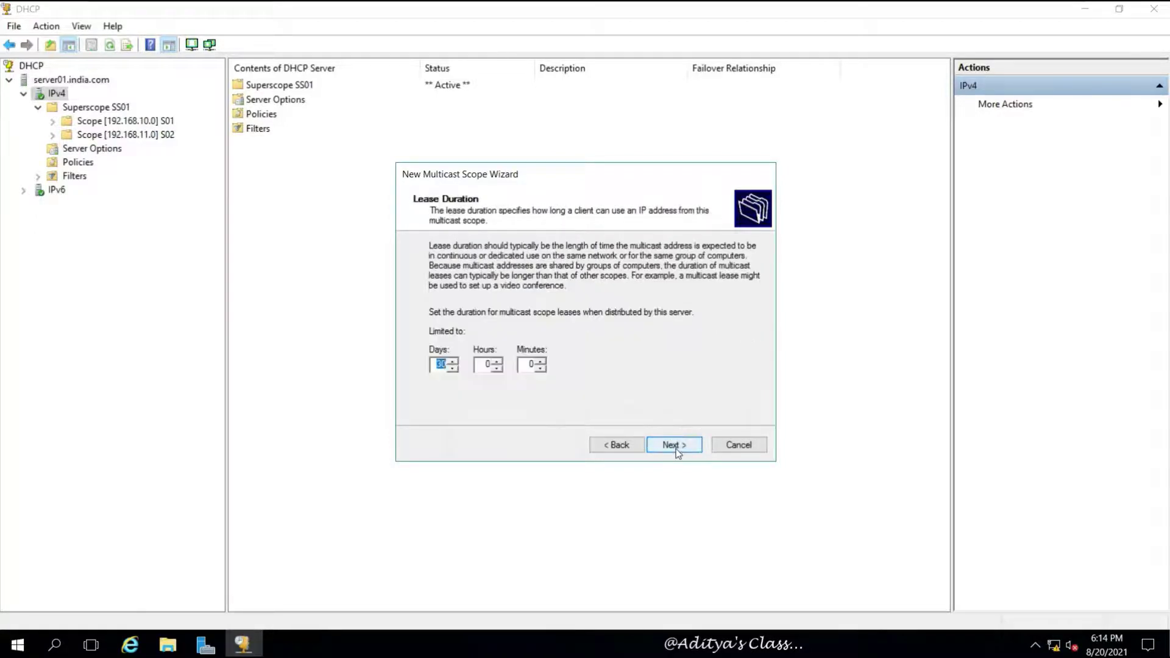
left_click(676, 449)
left_click(675, 446)
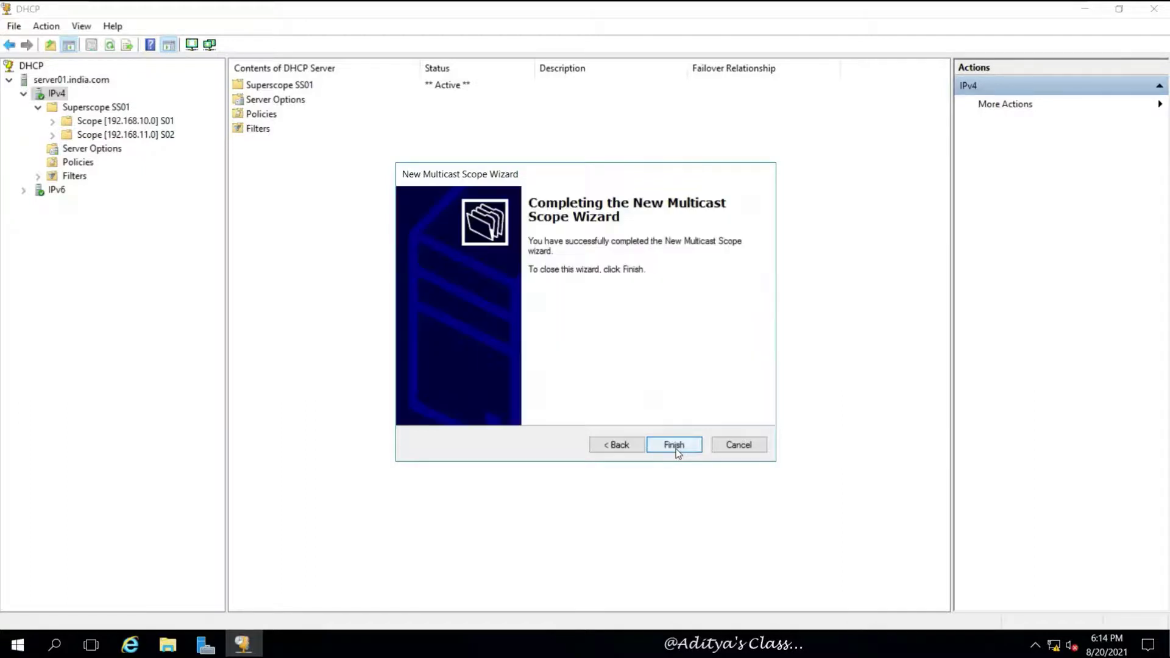
left_click(675, 447)
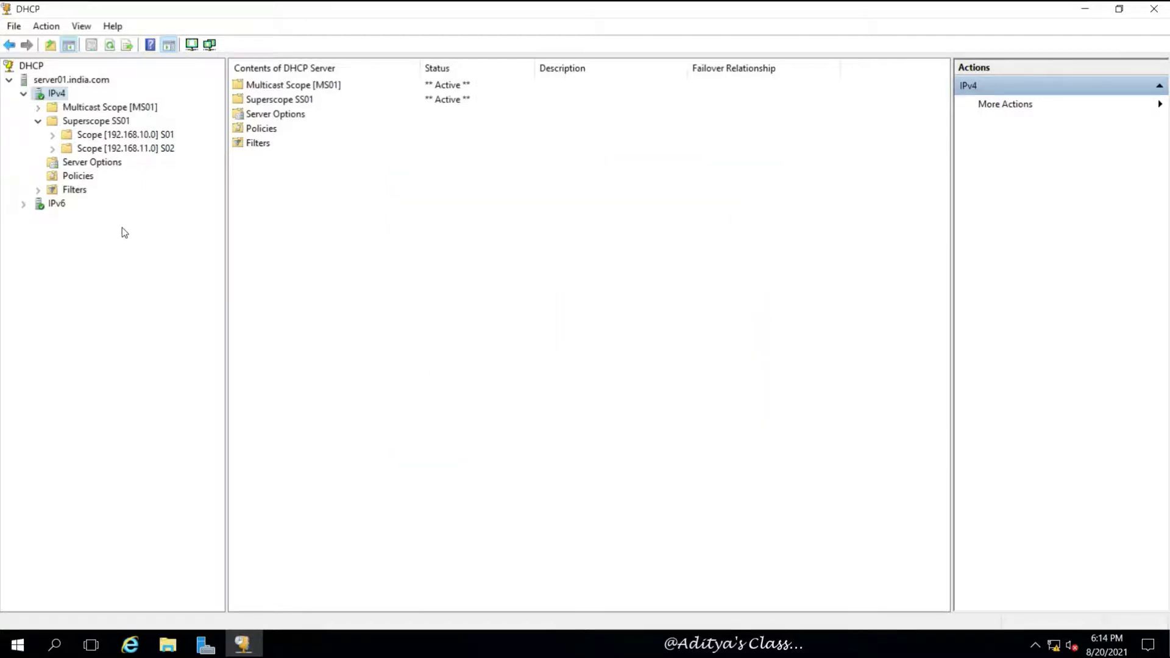
Step: Expand Multicast Scope MS01 and review its Address Pool and Address Leases
double_click(76, 109)
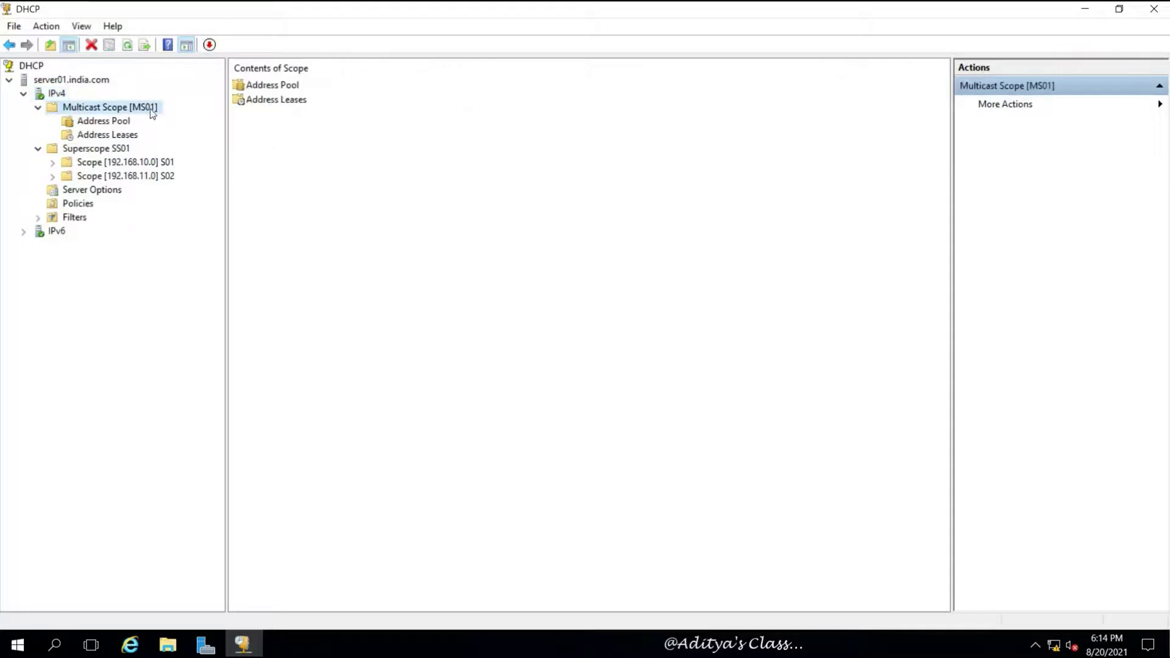
left_click(110, 120)
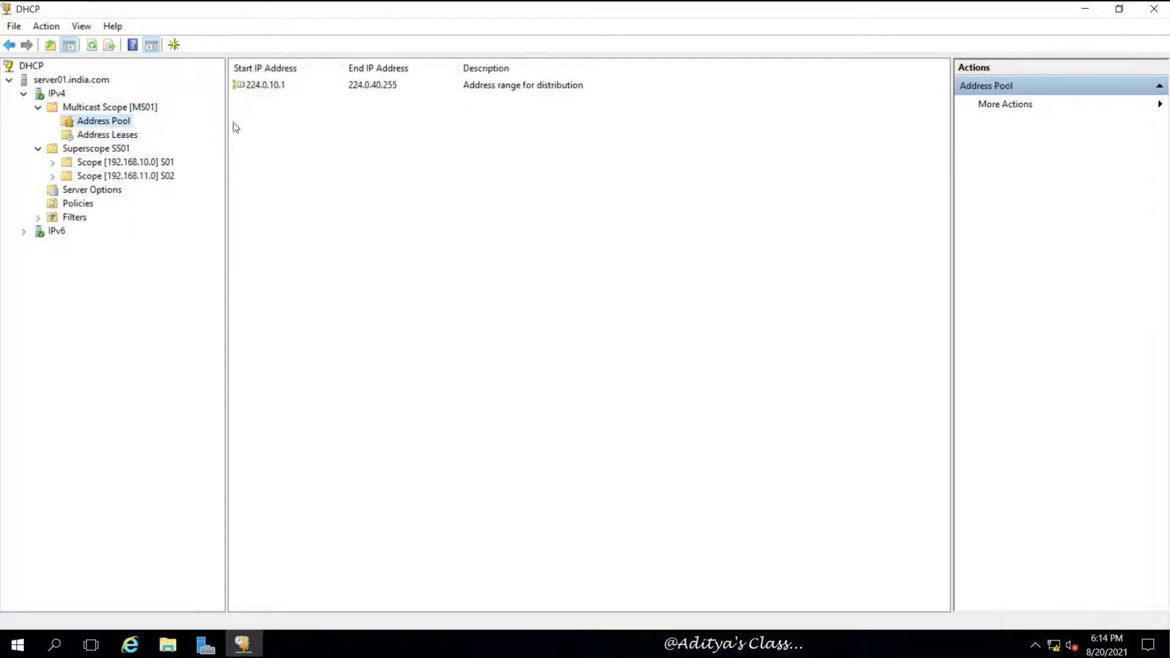
left_click(110, 135)
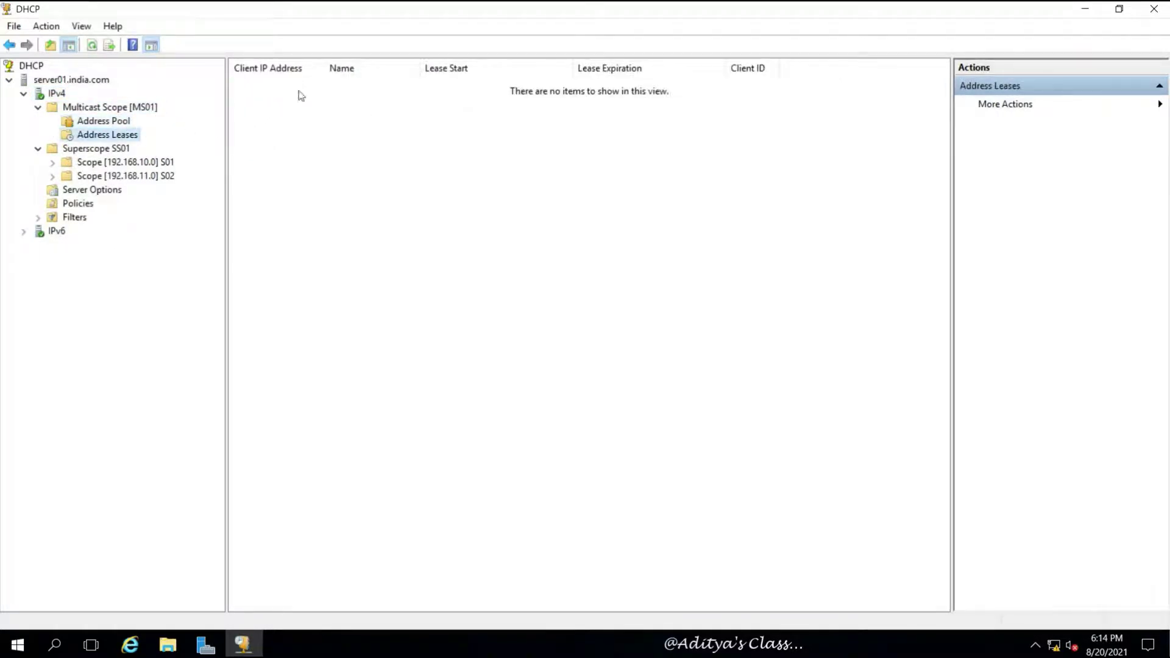
left_click(39, 107)
Step: Browse Superscope SS01 to scope S01 and show its Reservations page
left_click(53, 135)
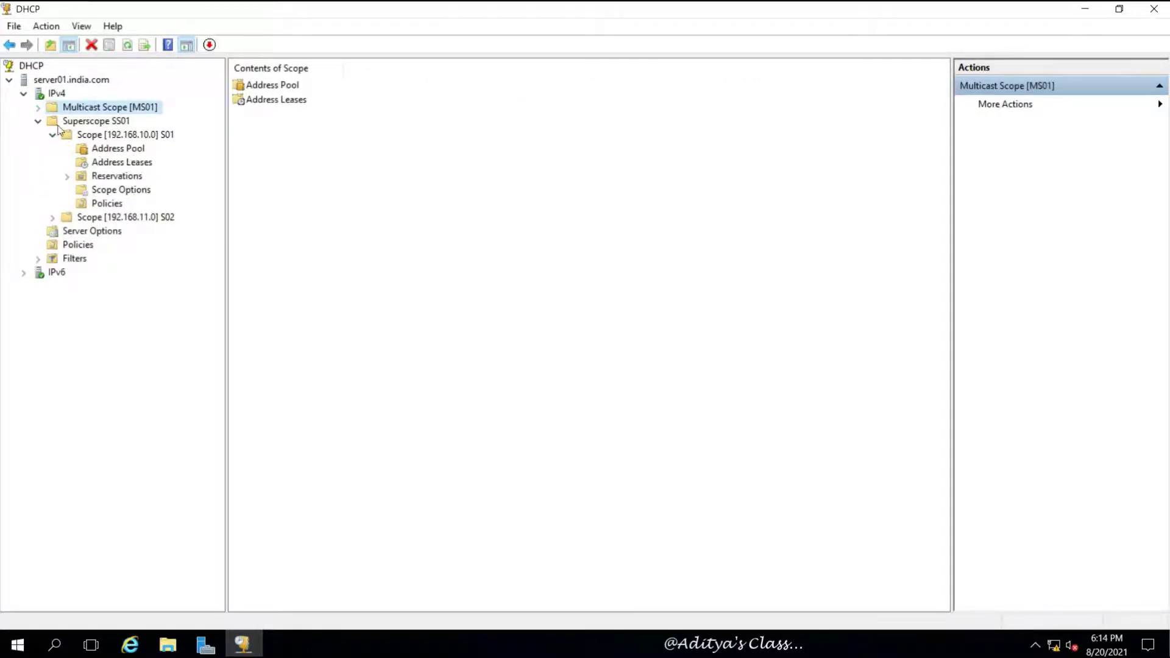
left_click(37, 121)
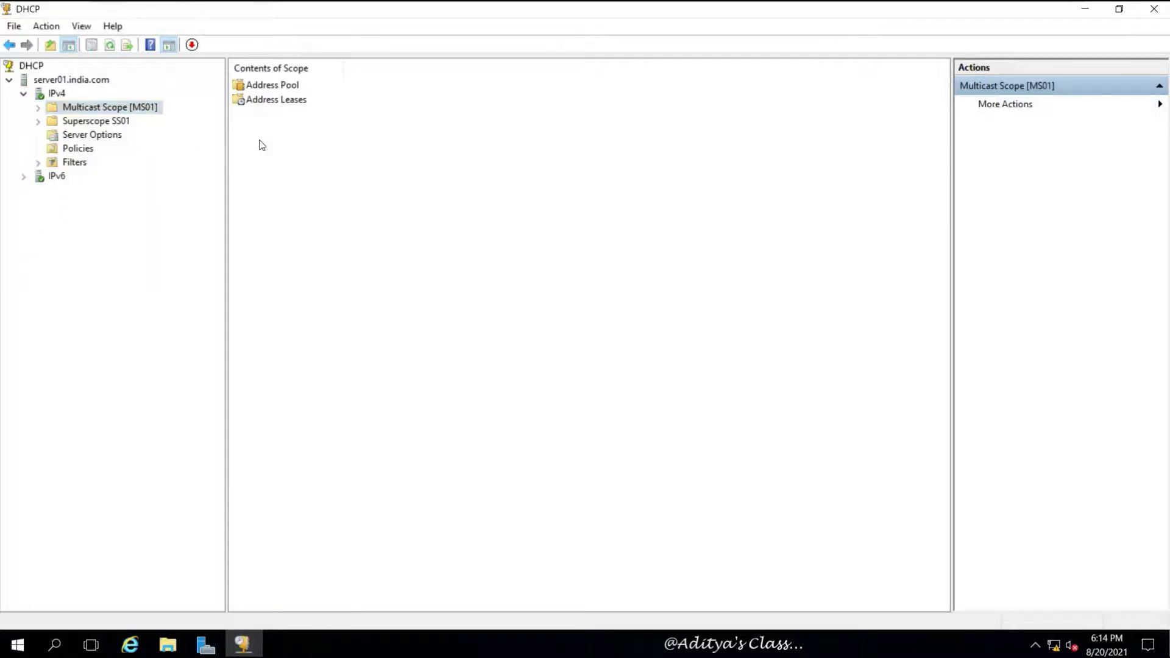
right_click(129, 107)
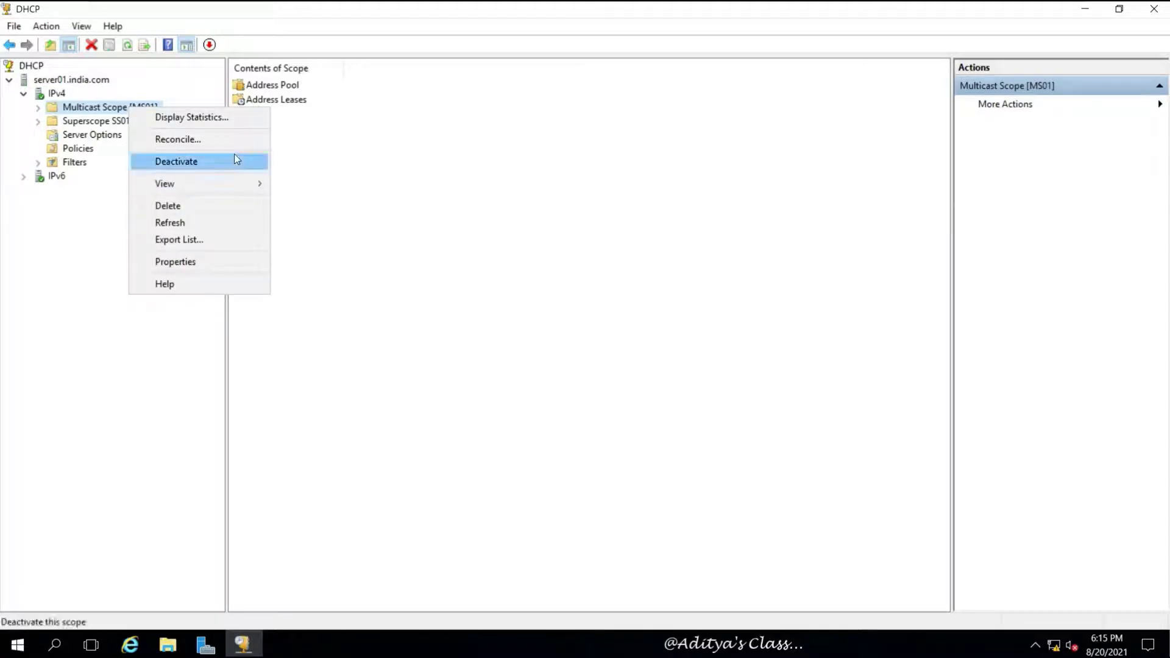
left_click(82, 197)
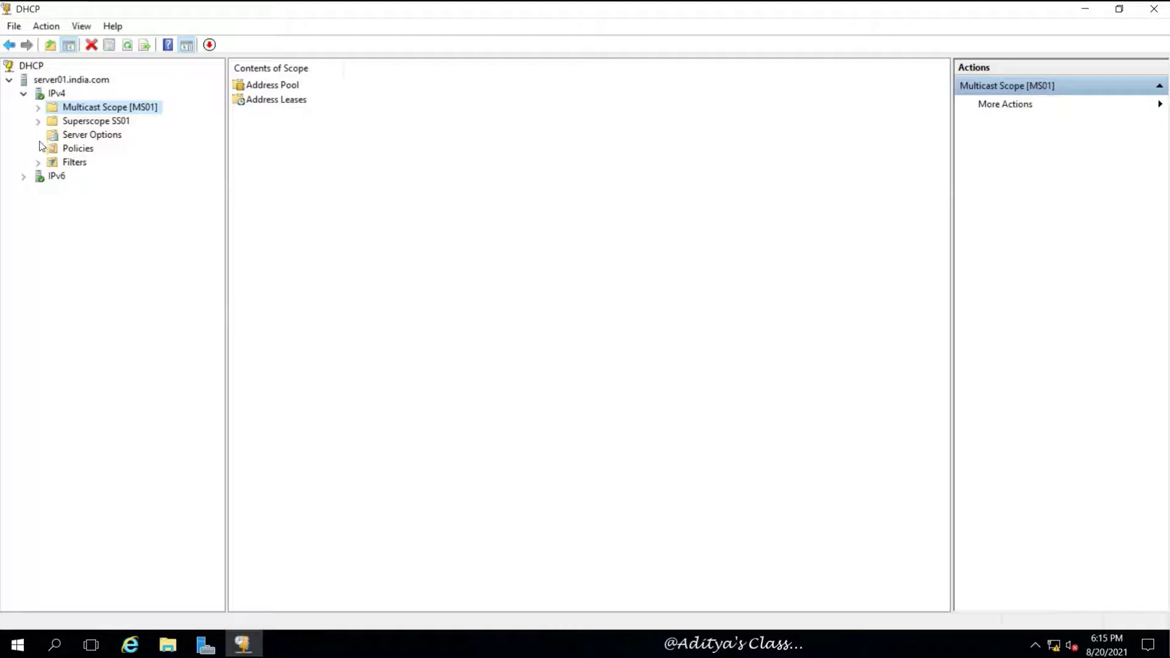
left_click(39, 121)
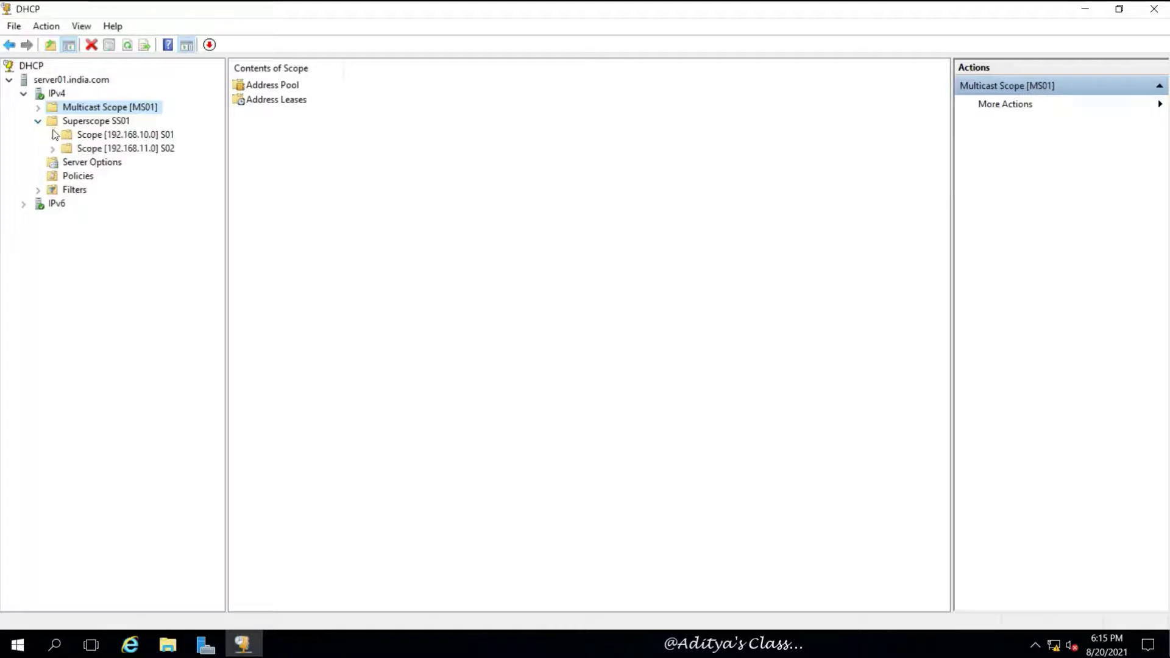
left_click(53, 135)
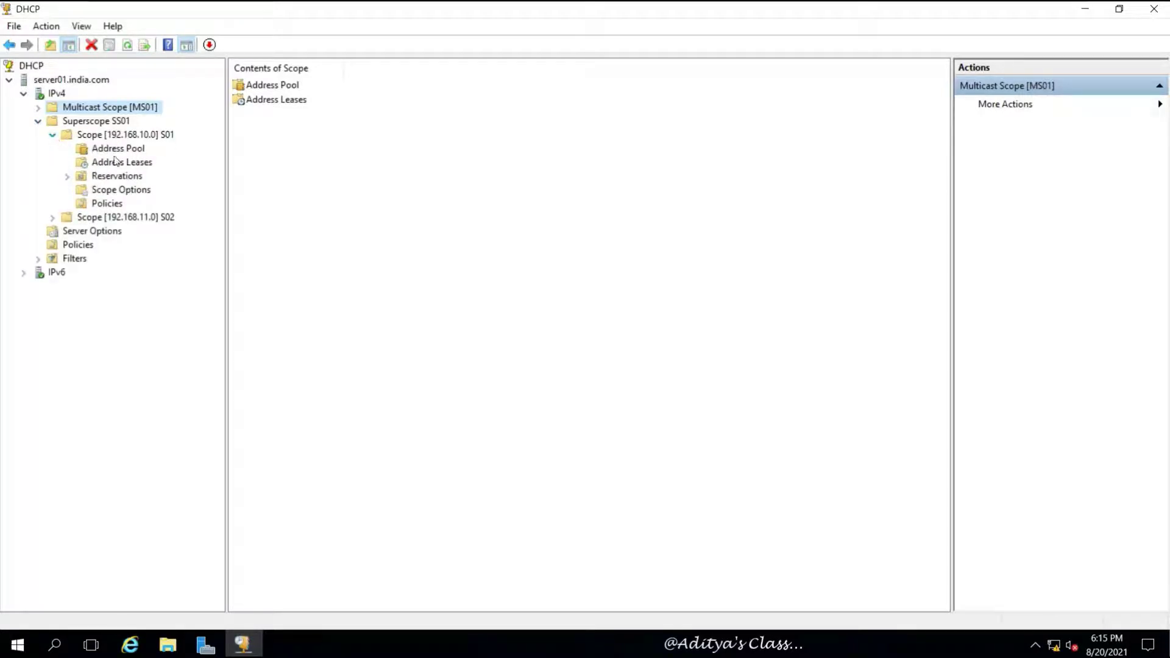
left_click(122, 180)
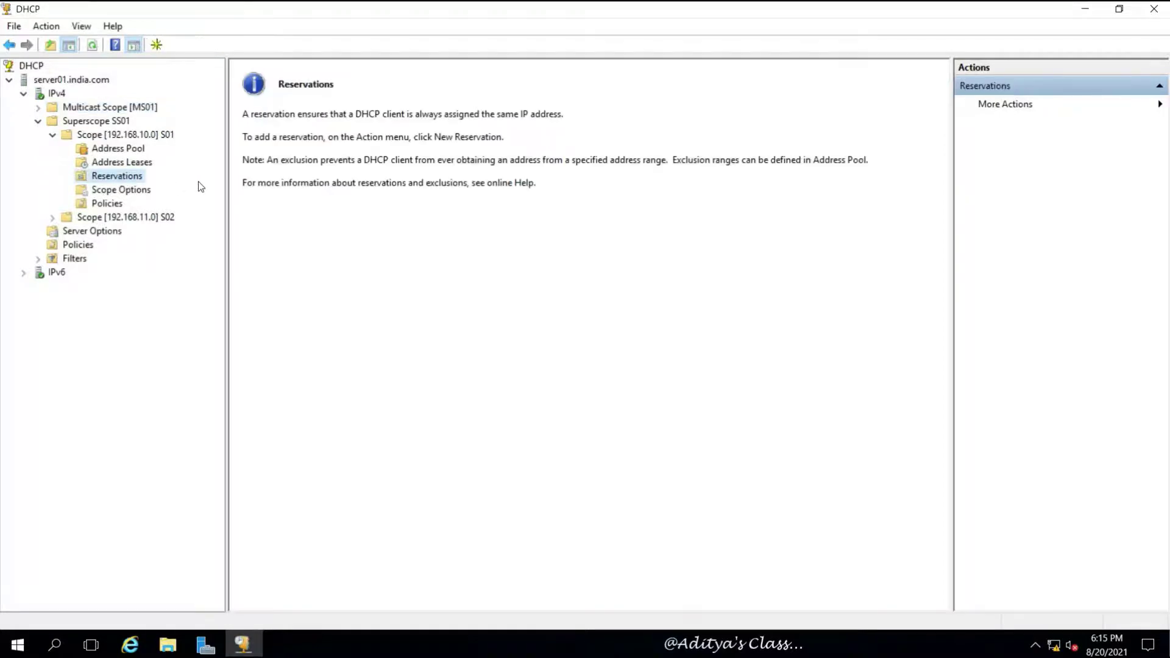
right_click(136, 174)
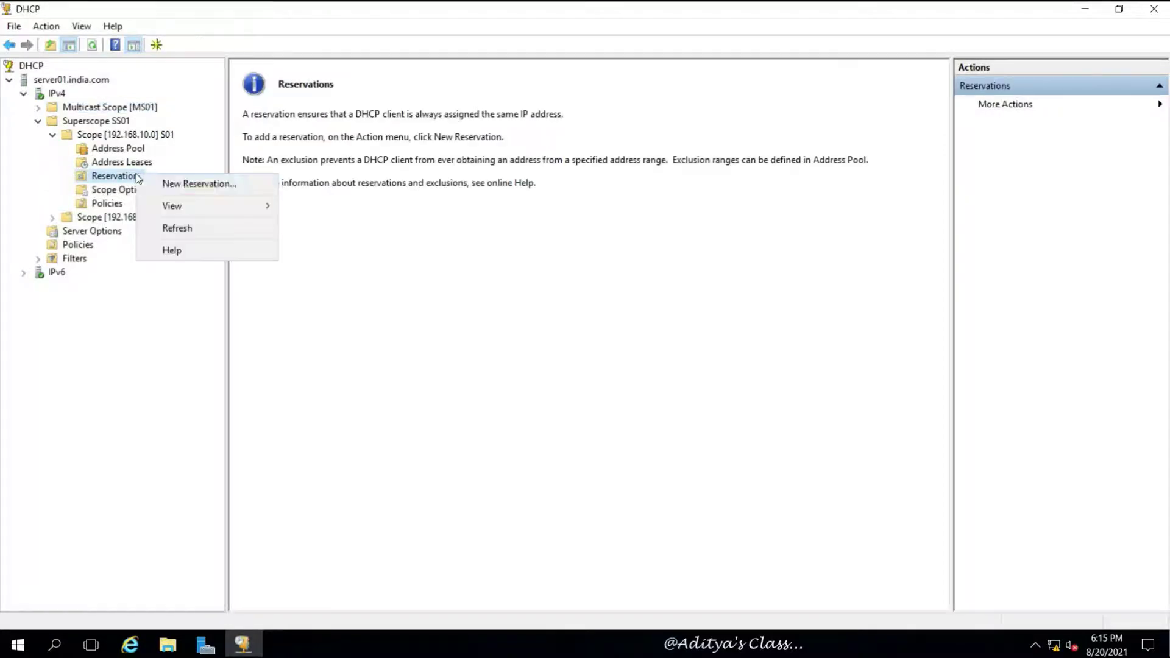
left_click(215, 180)
left_click_drag(140, 70, 439, 164)
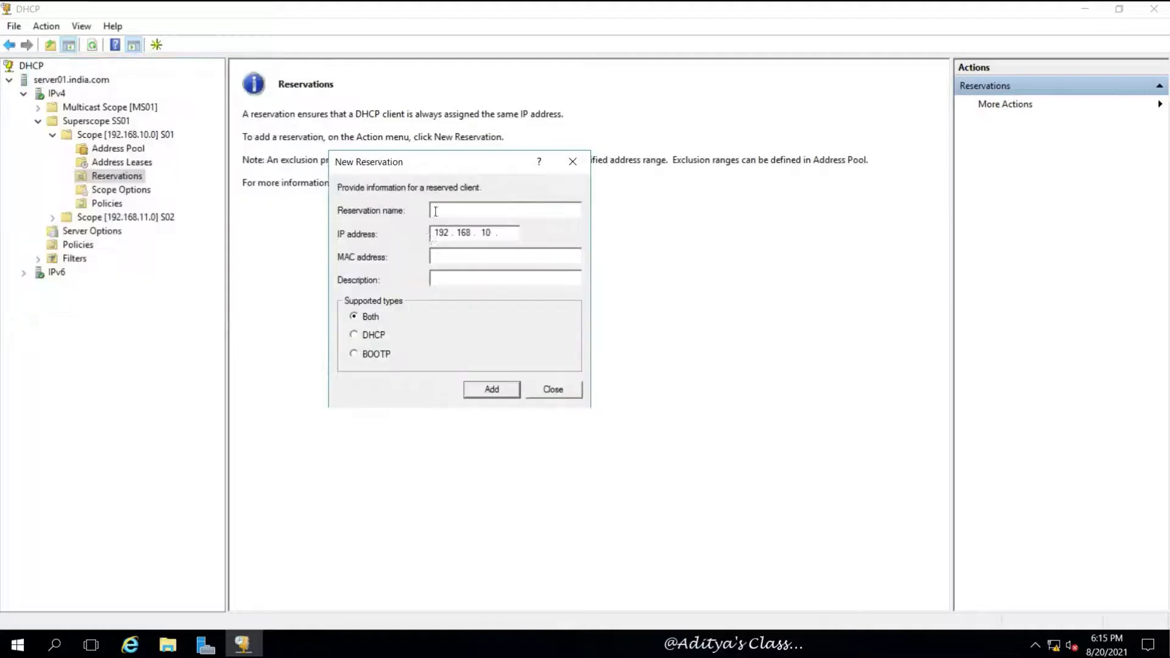
left_click(444, 256)
left_click(553, 390)
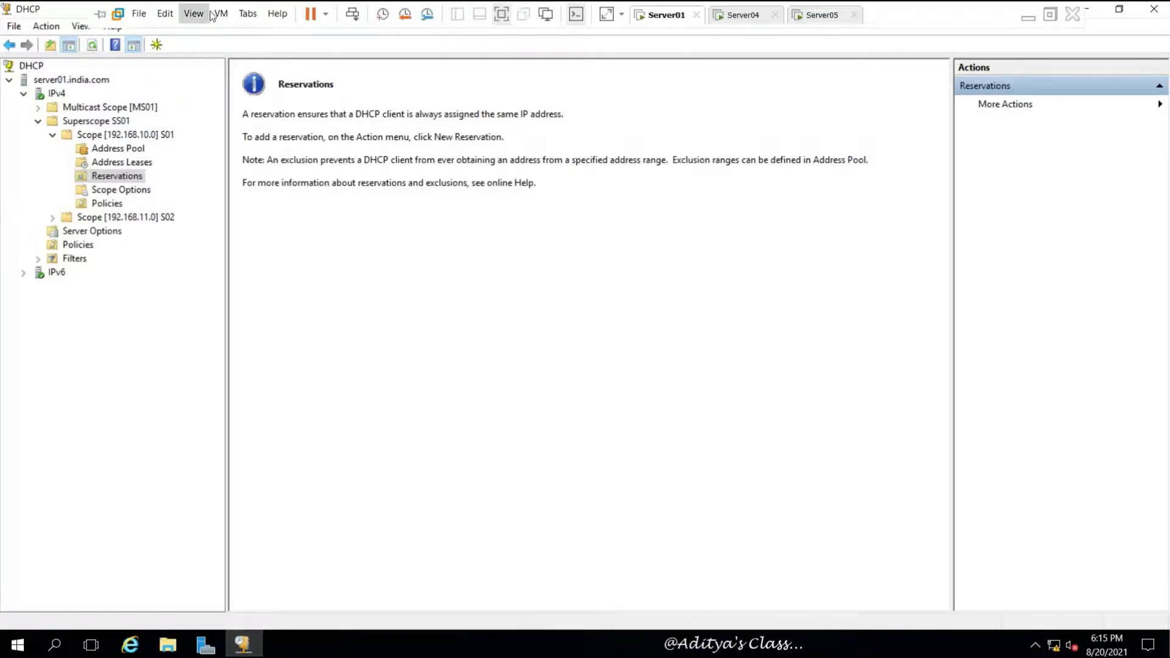
Step: Add Network Adapter 2 on NAT to the virtual machine and save the settings
left_click(220, 13)
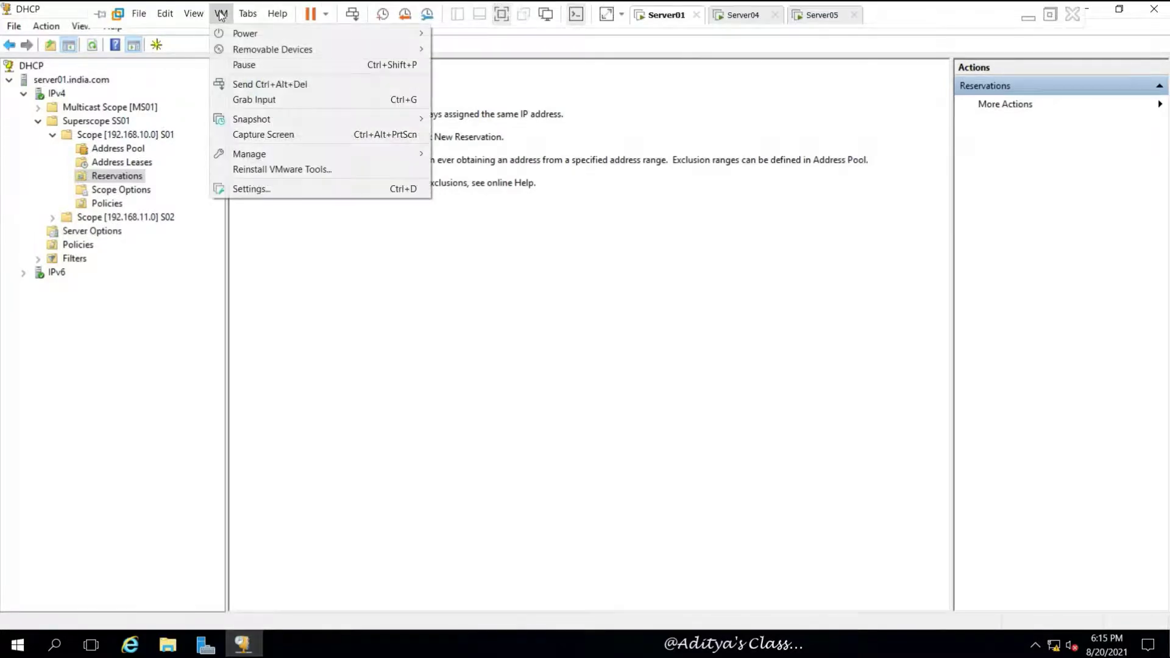
left_click(248, 192)
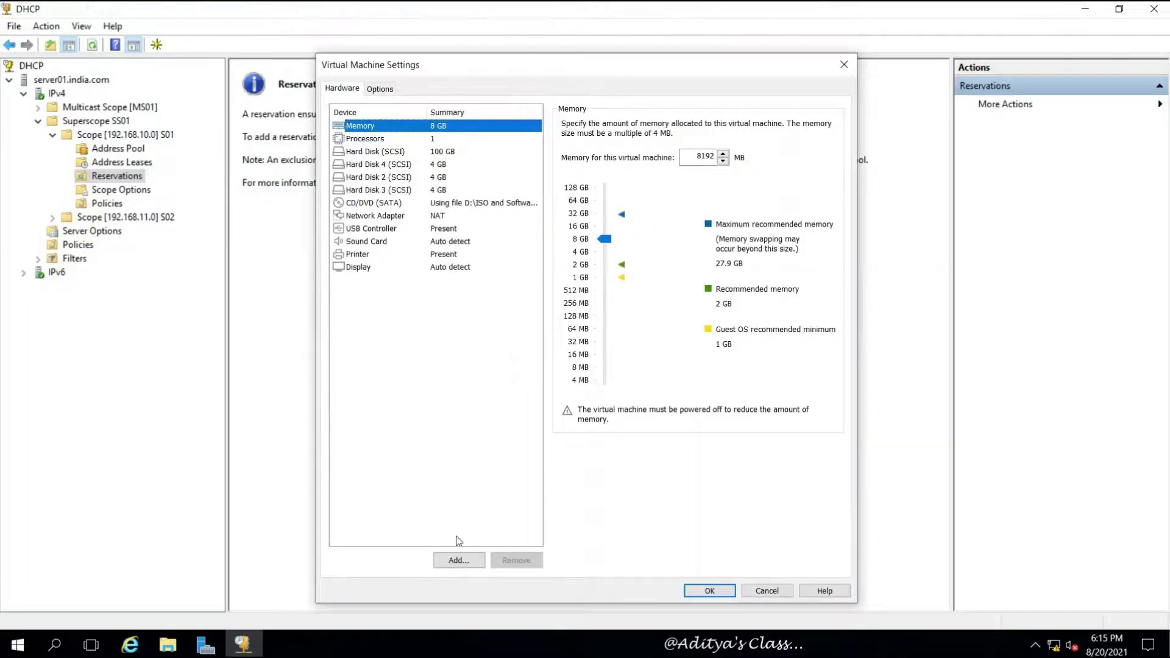
left_click(467, 561)
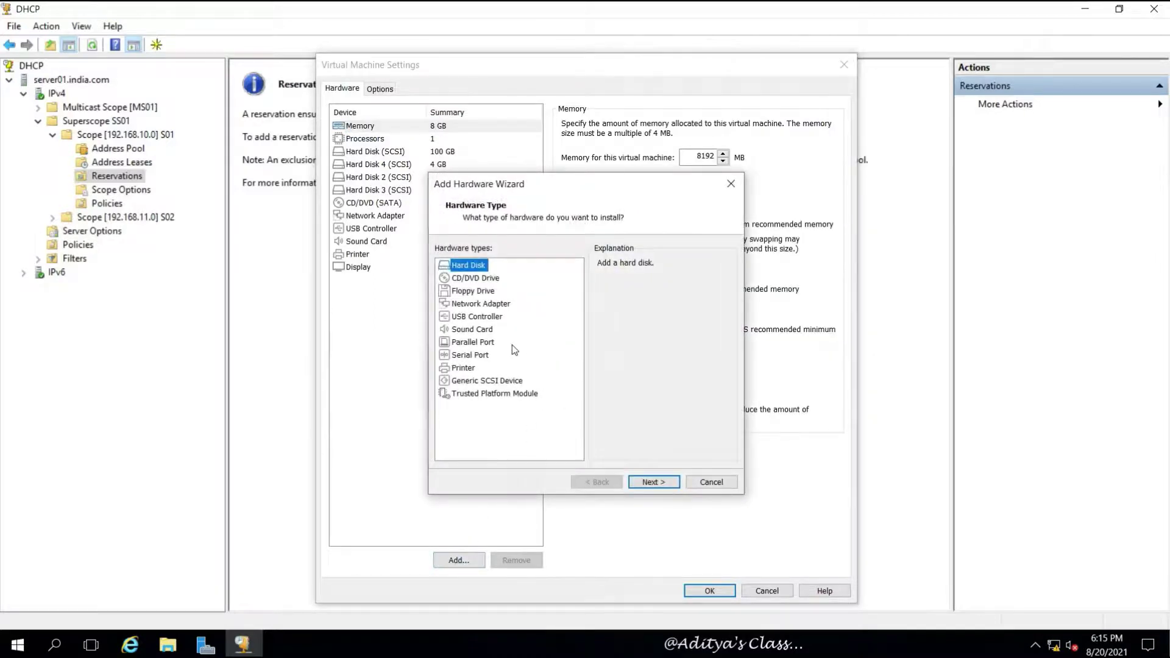
left_click(462, 303)
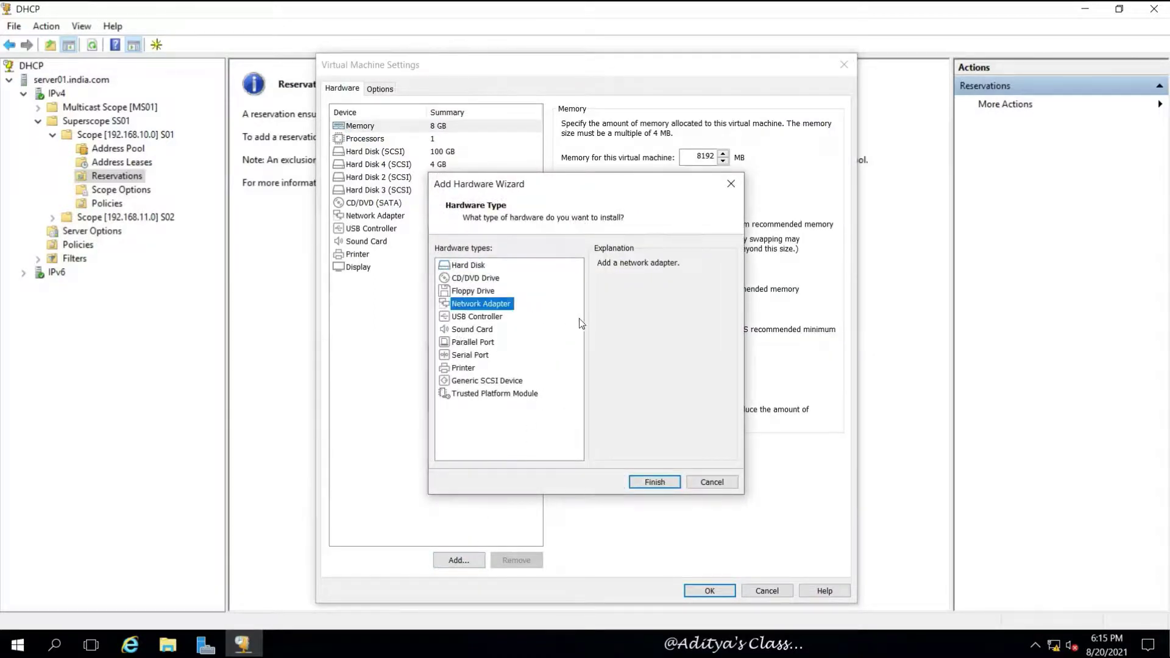
left_click(673, 483)
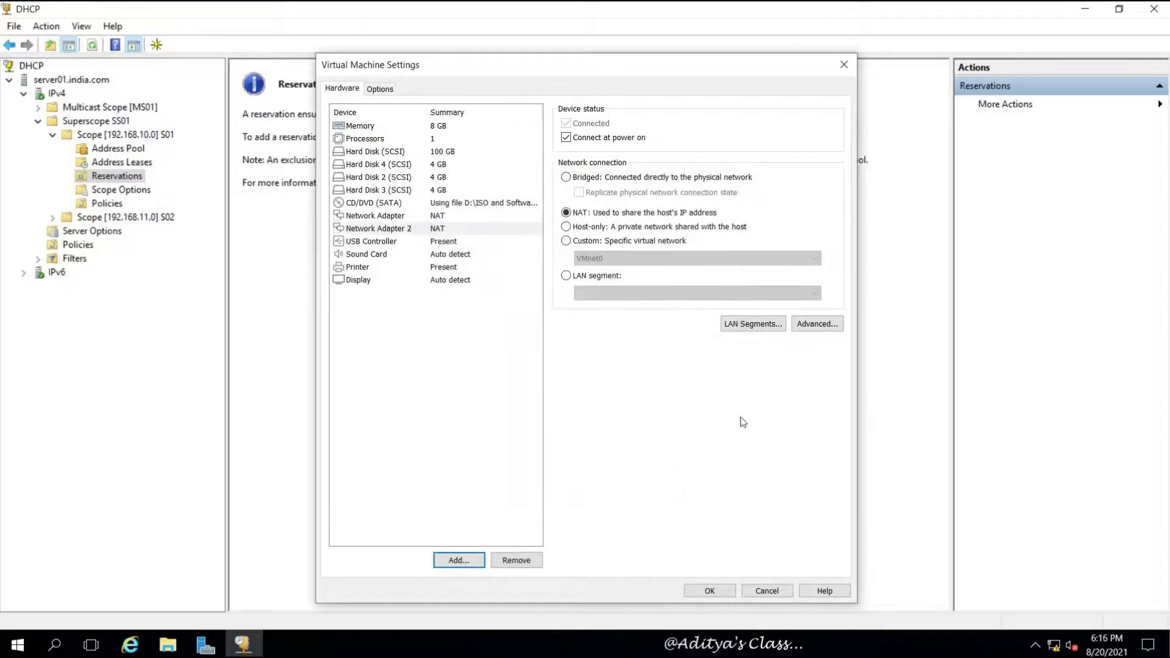
left_click(708, 591)
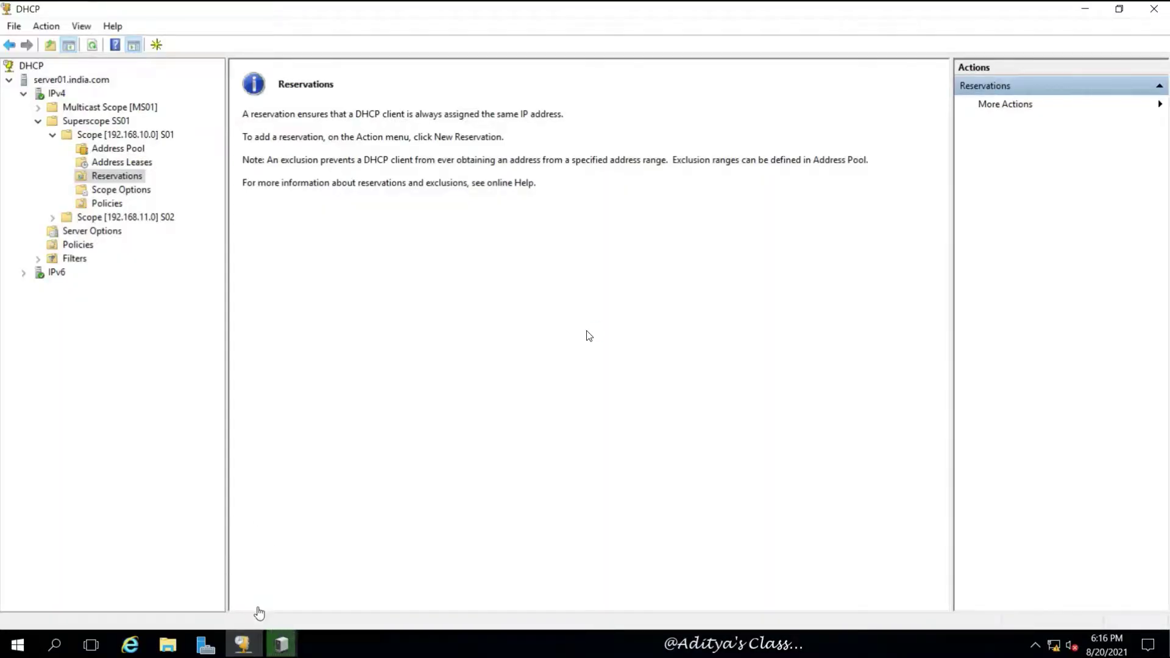
Step: Open Ethernet1's connection details from Server Manager's Local Server page
left_click(207, 647)
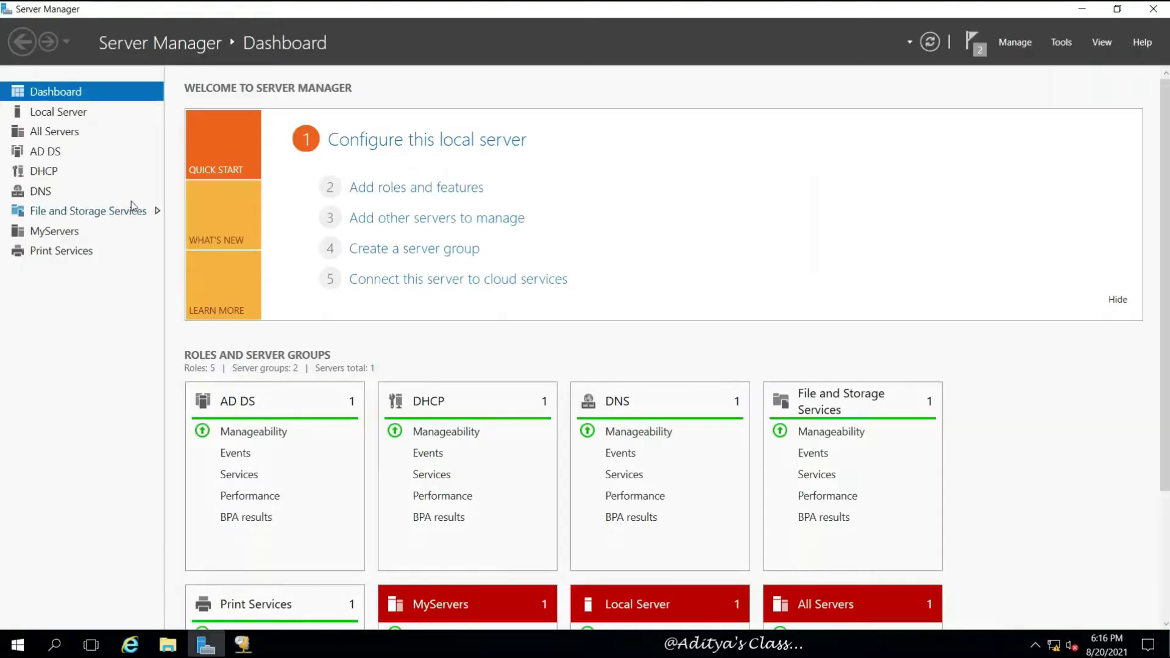
left_click(52, 113)
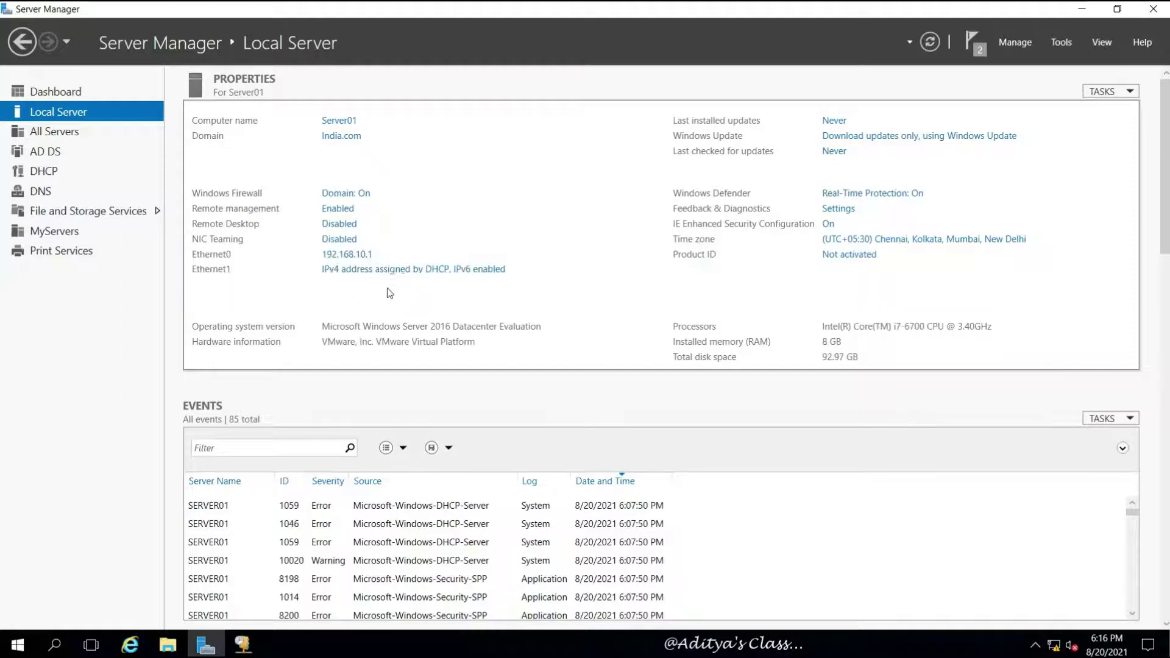
left_click(419, 271)
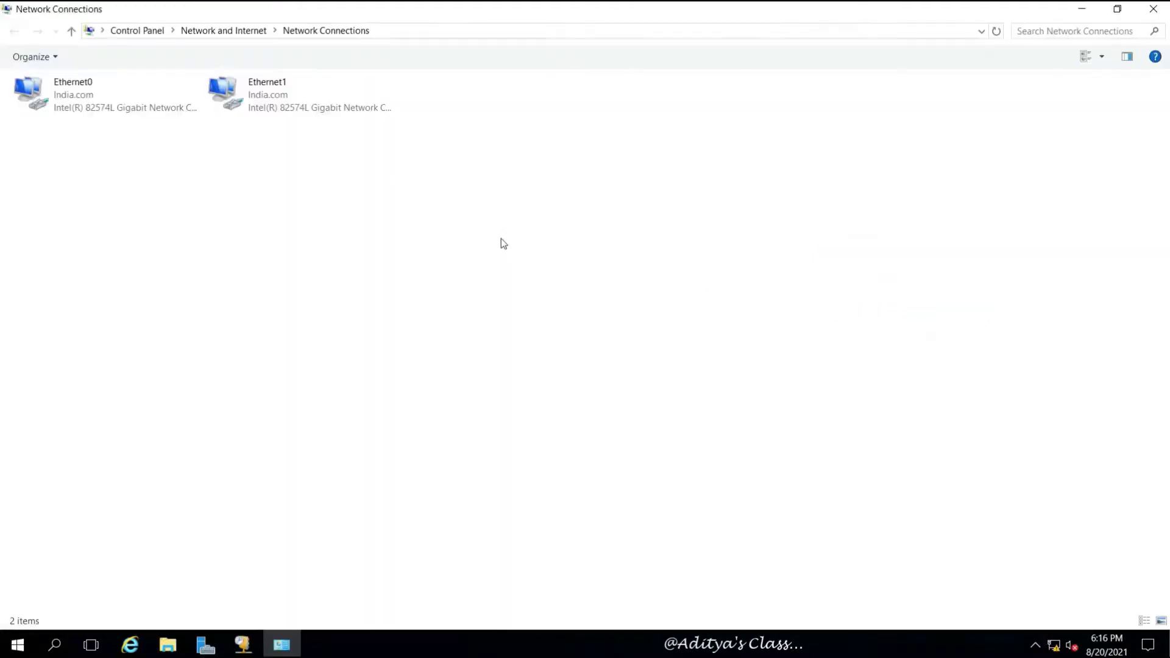
left_click(270, 97)
right_click(270, 96)
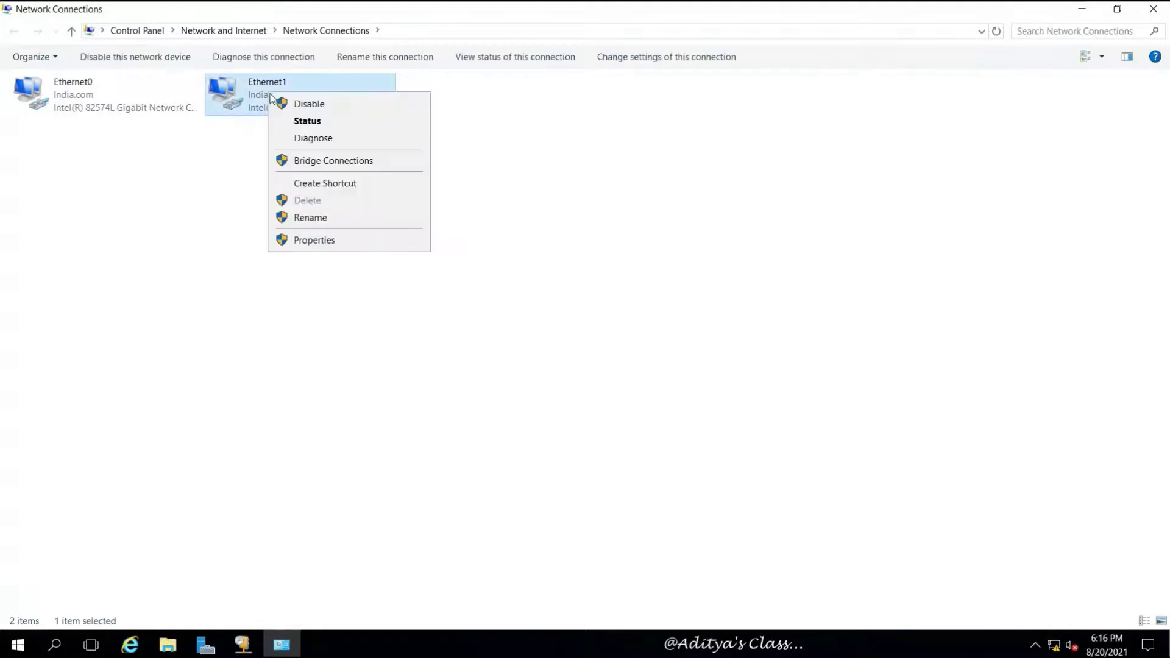
left_click(306, 118)
left_click(518, 313)
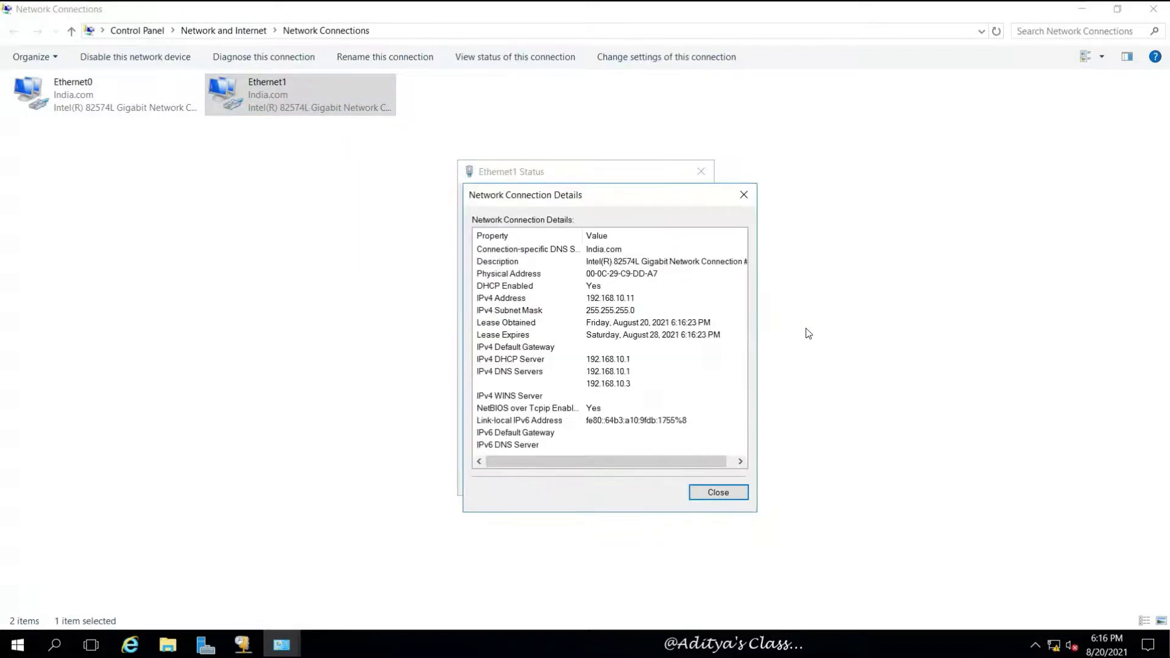
Step: Check the 192.168.10.11 lease, its times and DNS servers 192.168.10.1/192.168.10.3, then close
left_click(638, 299)
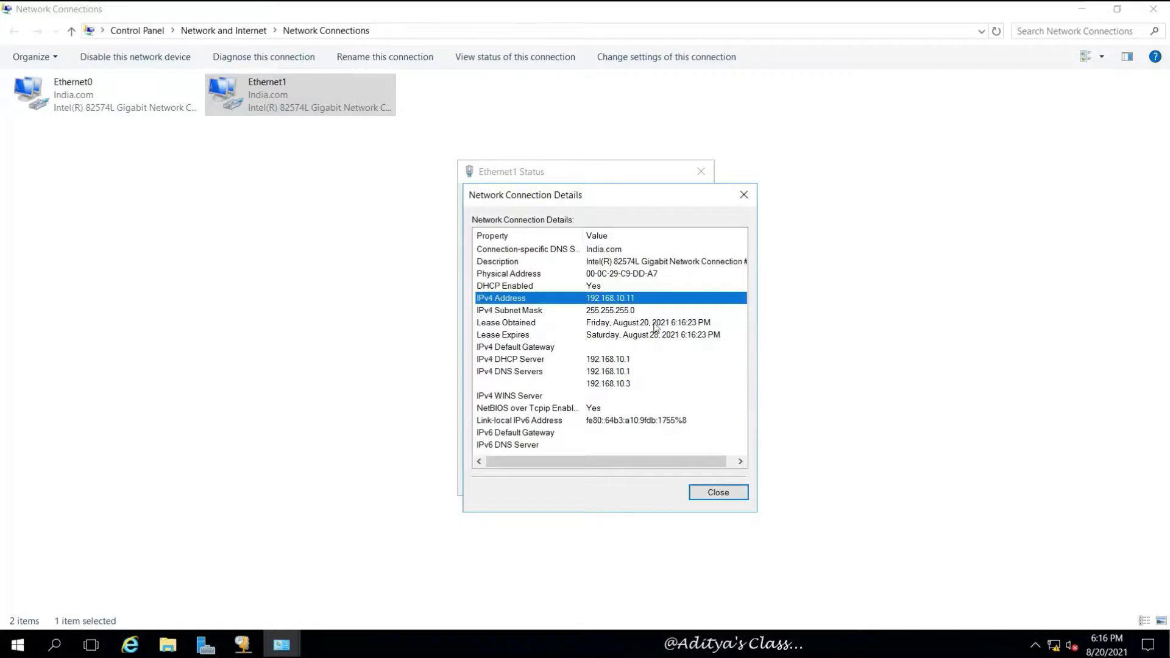
left_click(631, 312)
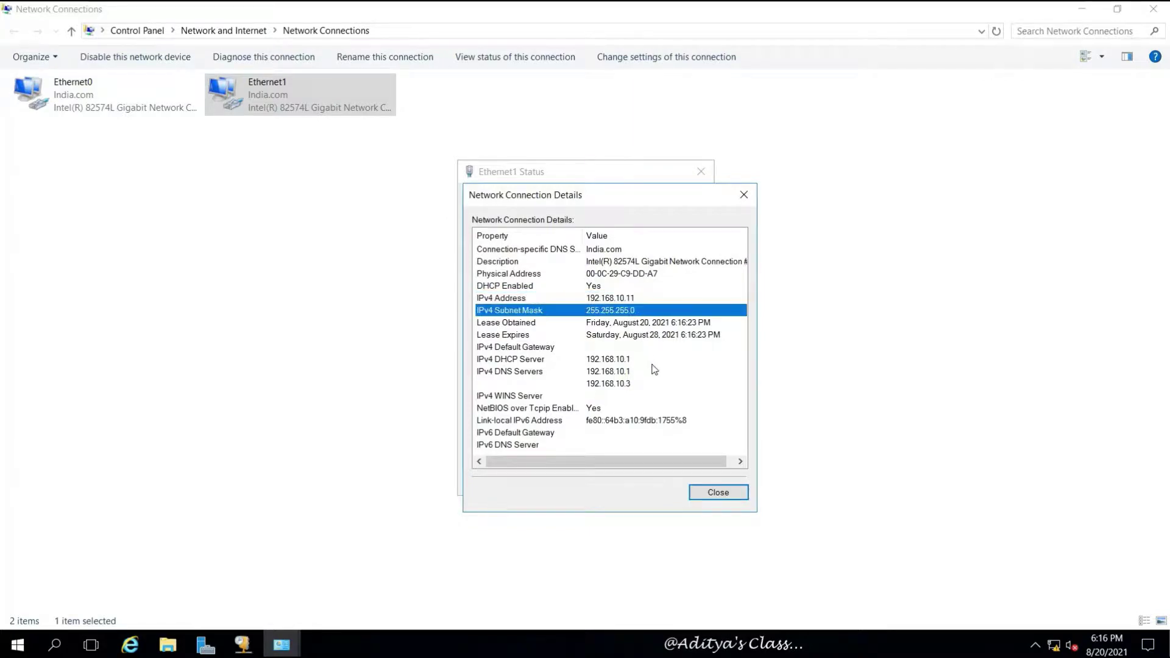
left_click(655, 324)
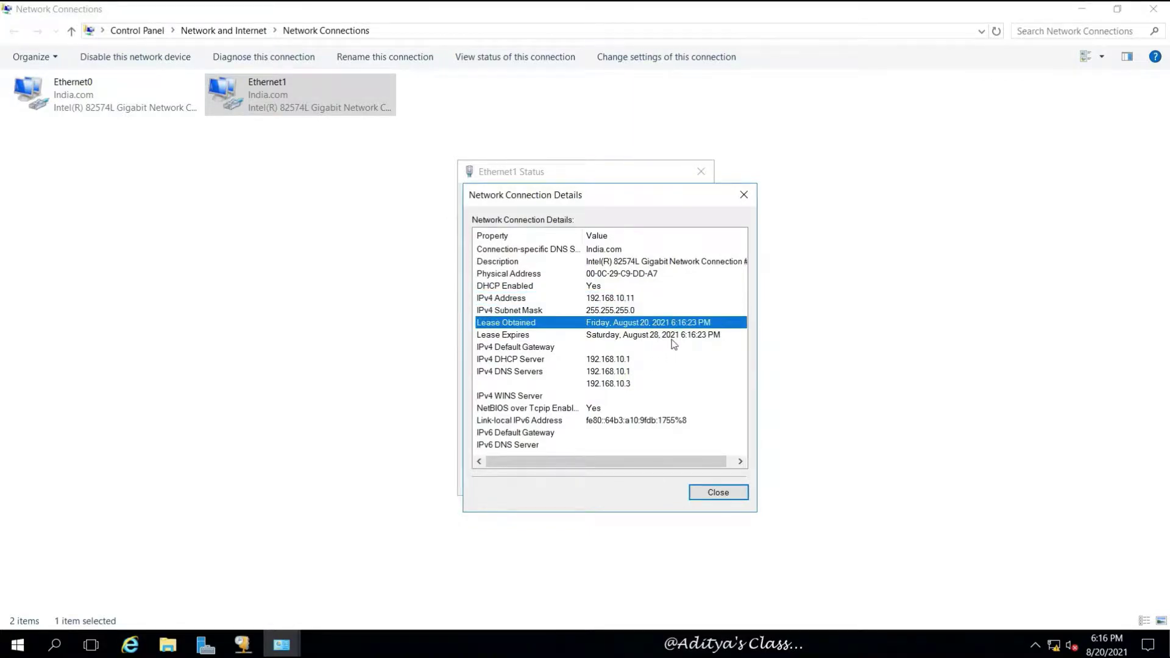
left_click(673, 339)
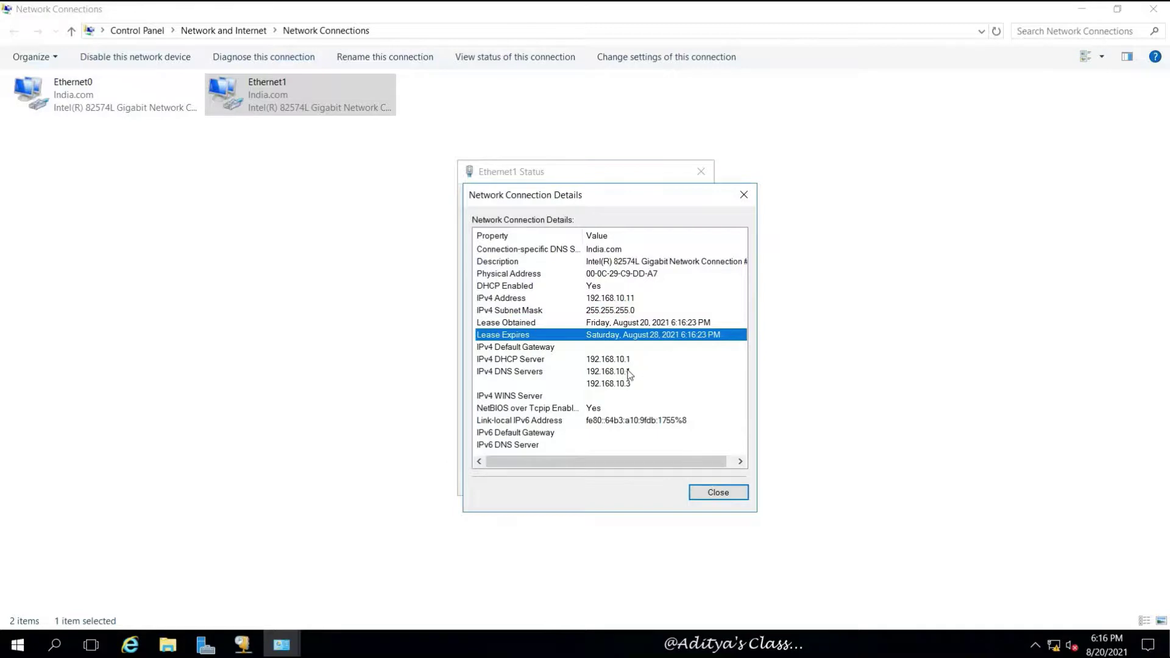
left_click(623, 373)
left_click(620, 386)
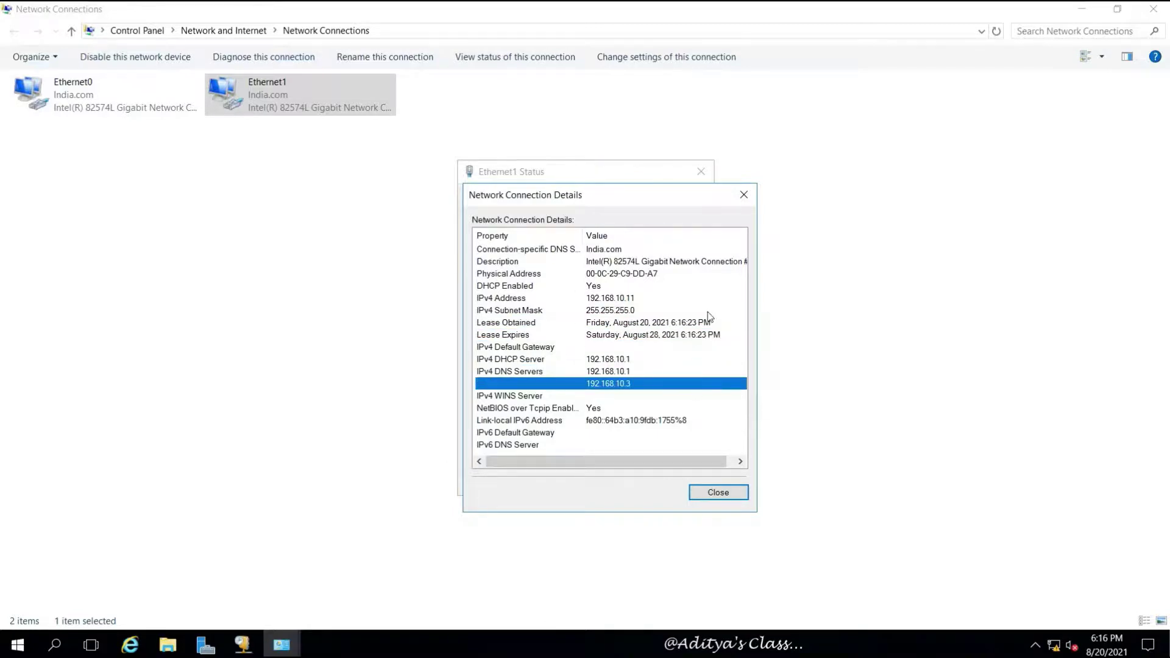
left_click(704, 495)
left_click(685, 484)
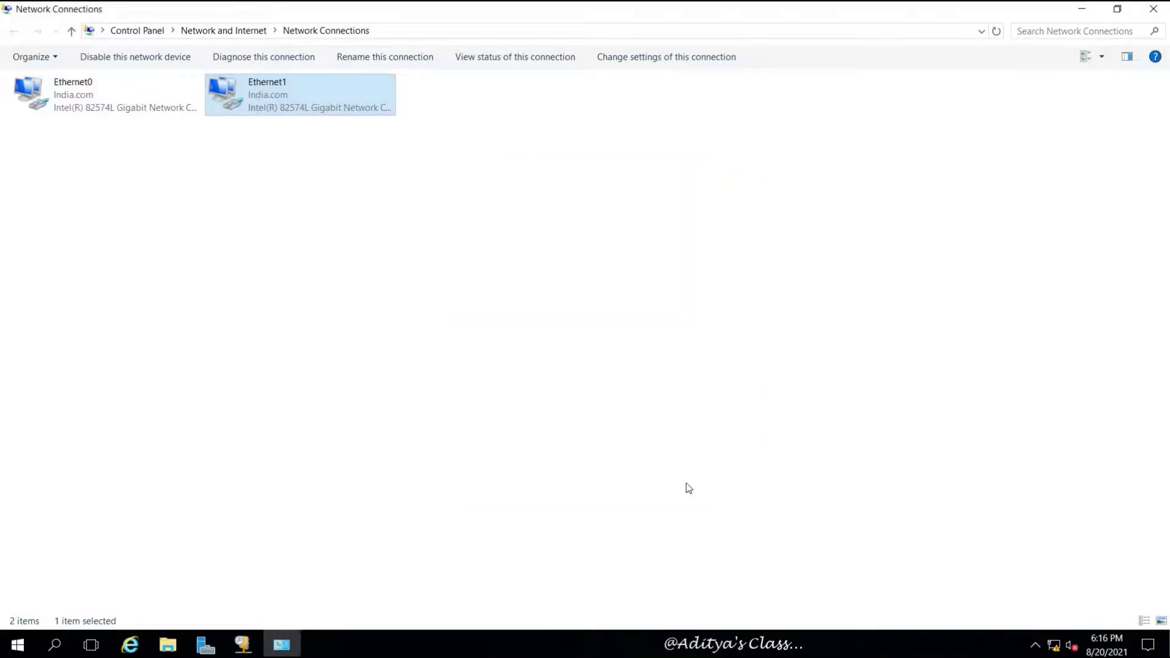
left_click(528, 228)
Step: Switch to Server05 and sign in as Administrator with the account password
mouse_move(570, 5)
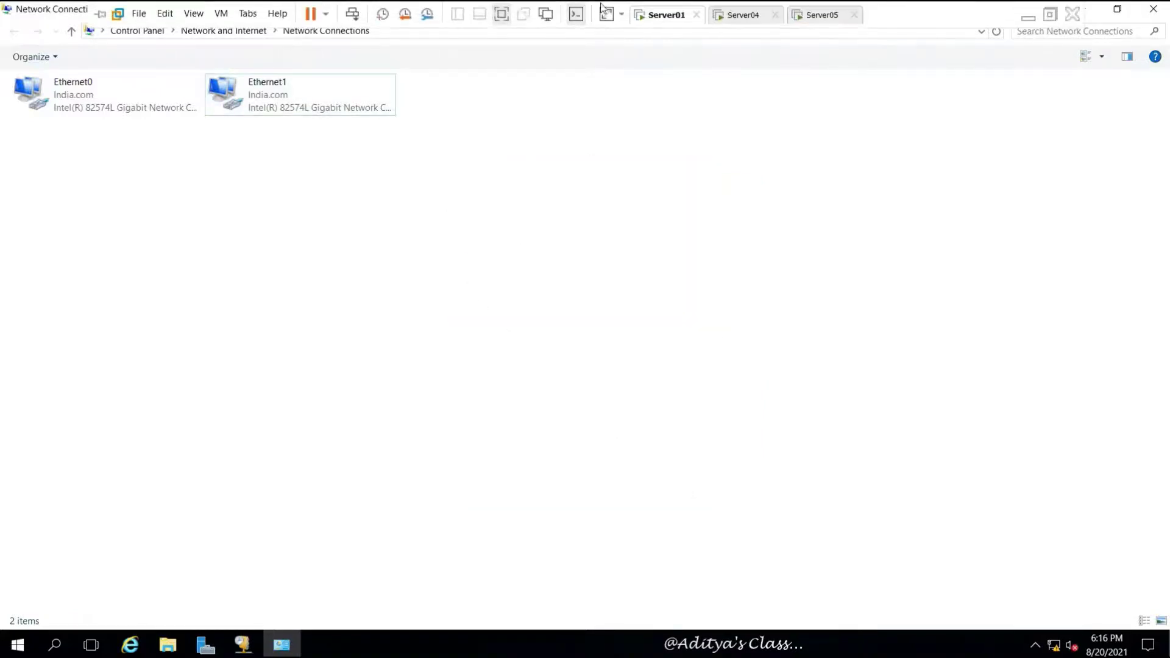
left_click(810, 15)
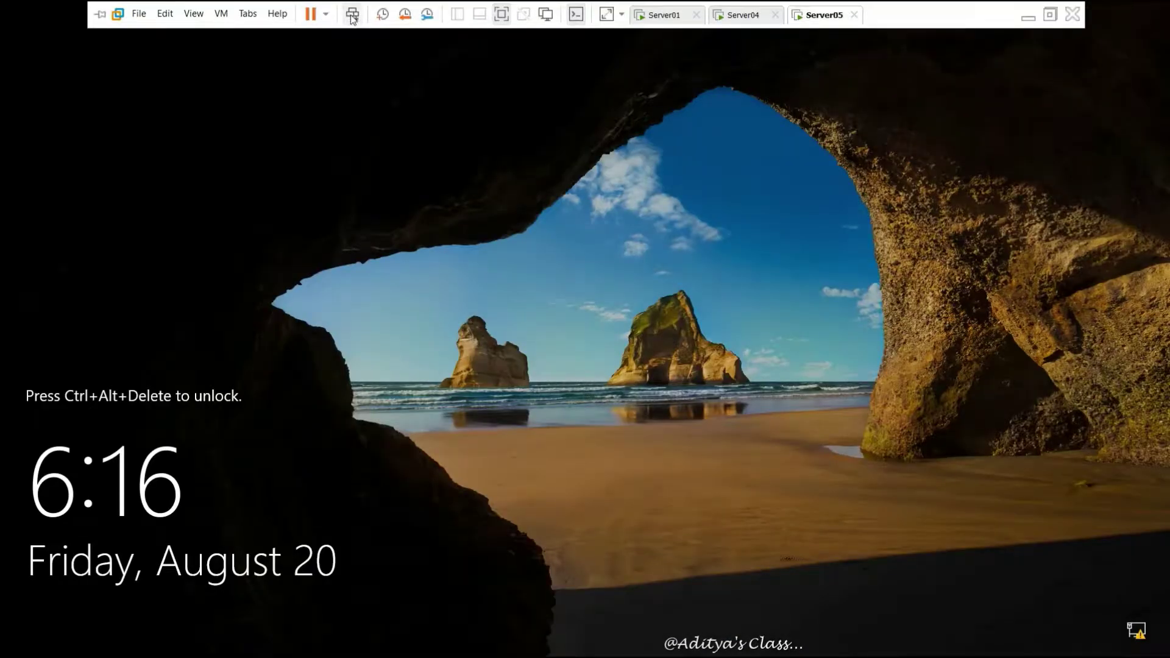
left_click(352, 15)
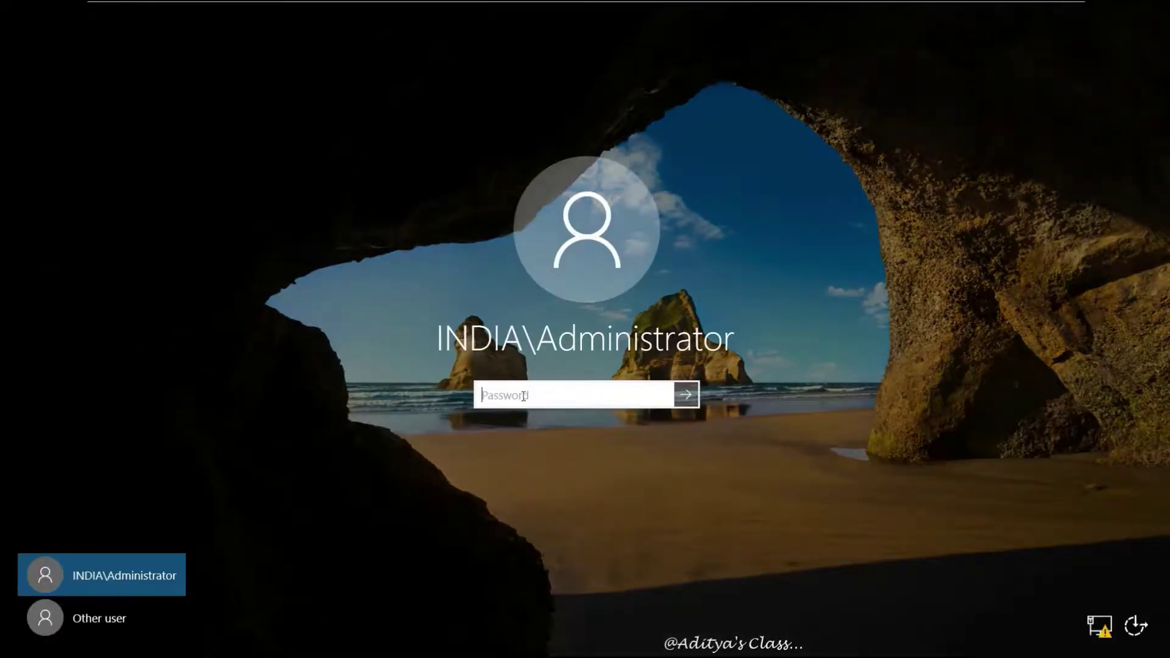
type("P@ssw0rd")
key("Return")
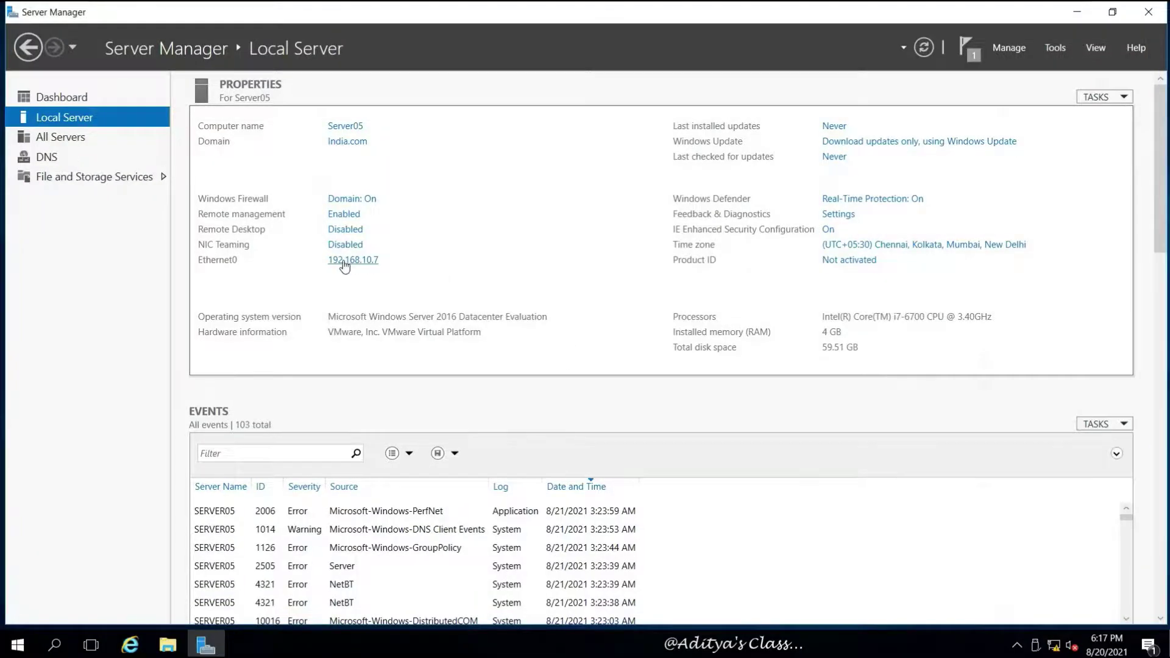
Step: Set Ethernet0's IPv4 to obtain both IP address and DNS server addresses automatically
left_click(344, 263)
right_click(225, 185)
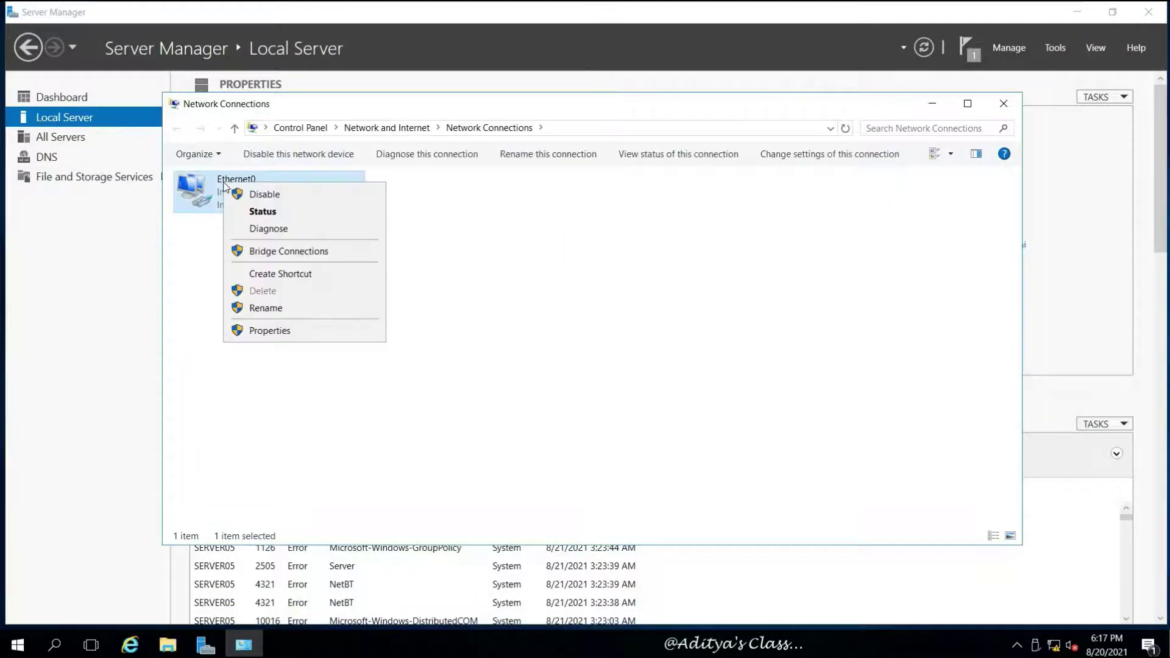
left_click(272, 331)
left_click_drag(328, 169, 583, 146)
left_click(544, 302)
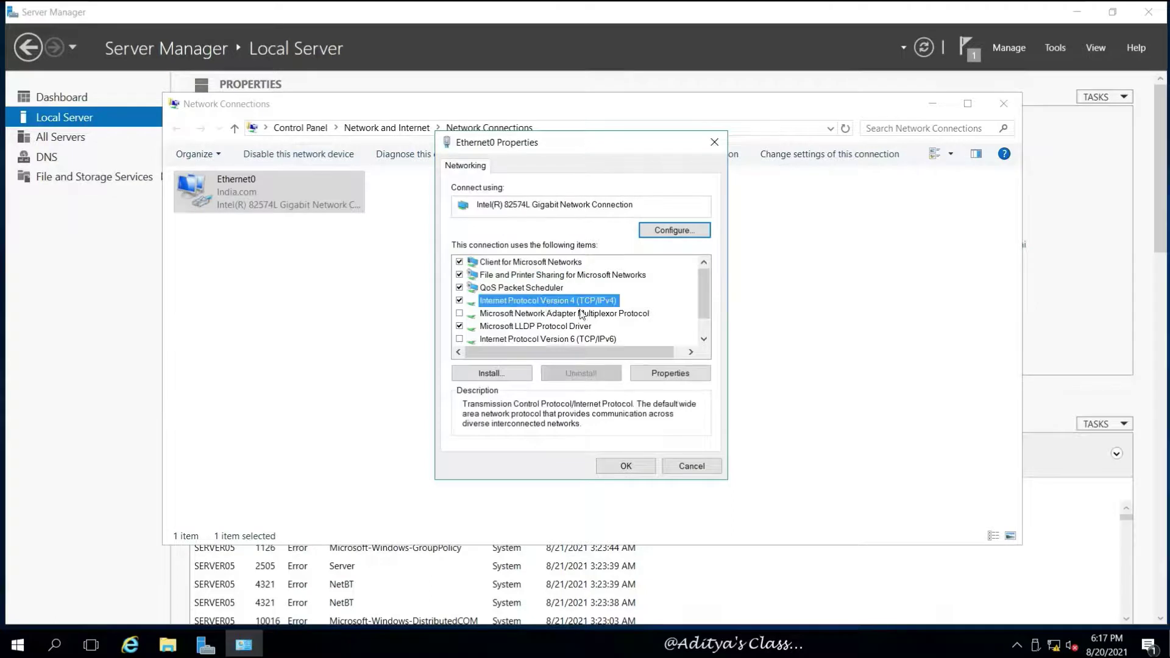
left_click(663, 374)
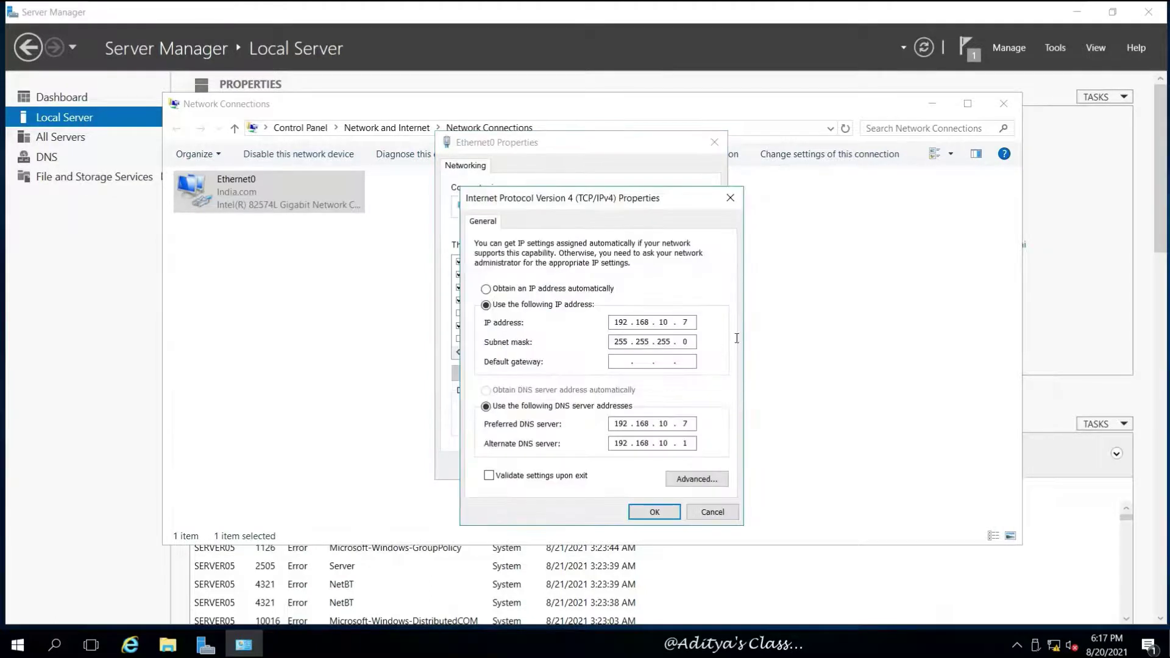
left_click(486, 289)
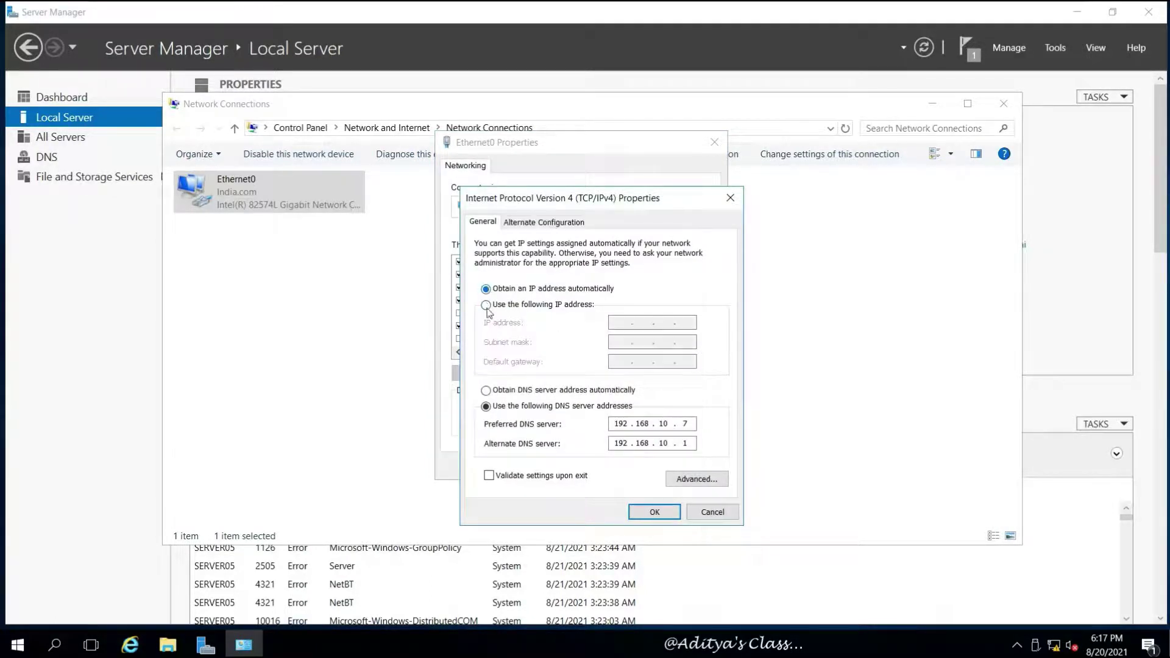
left_click(487, 391)
left_click(655, 512)
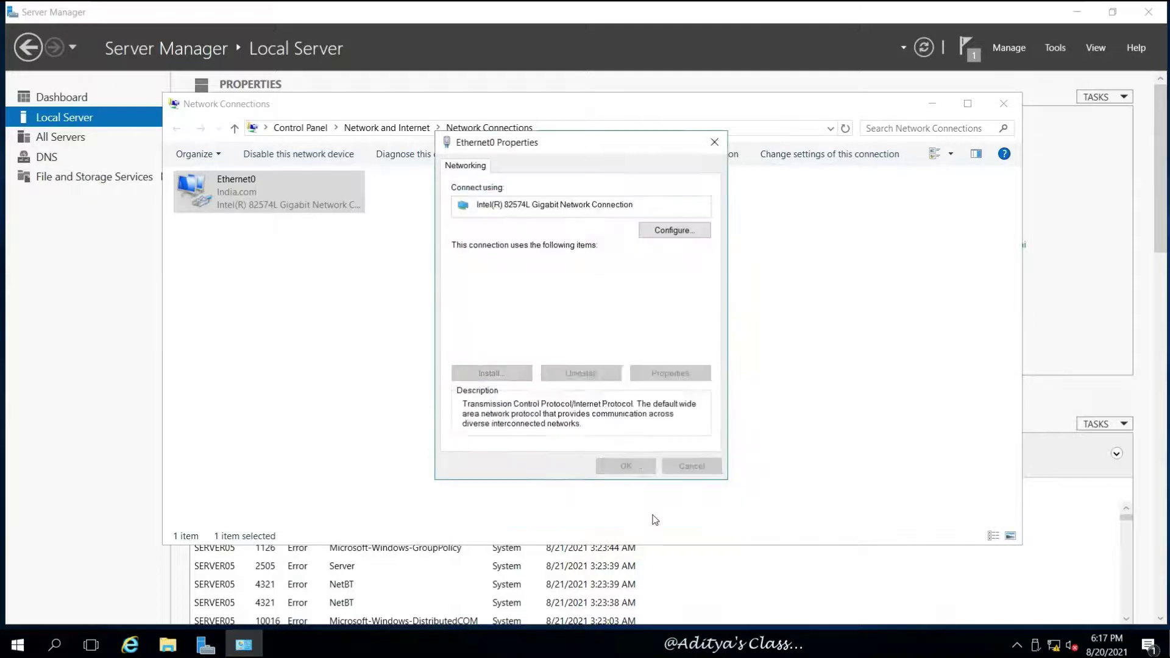
left_click(626, 466)
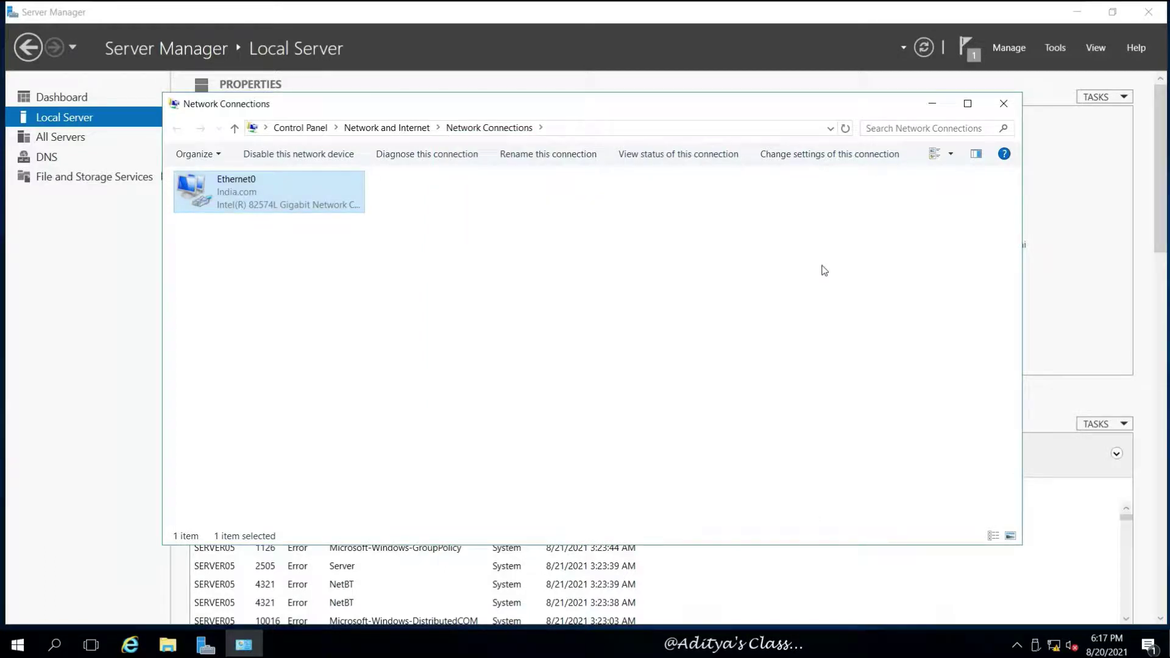
Step: Review Ethernet0's details: IPv4 192.168.10.12, DHCP server 192.168.10.1, DNS servers, physical address
right_click(218, 189)
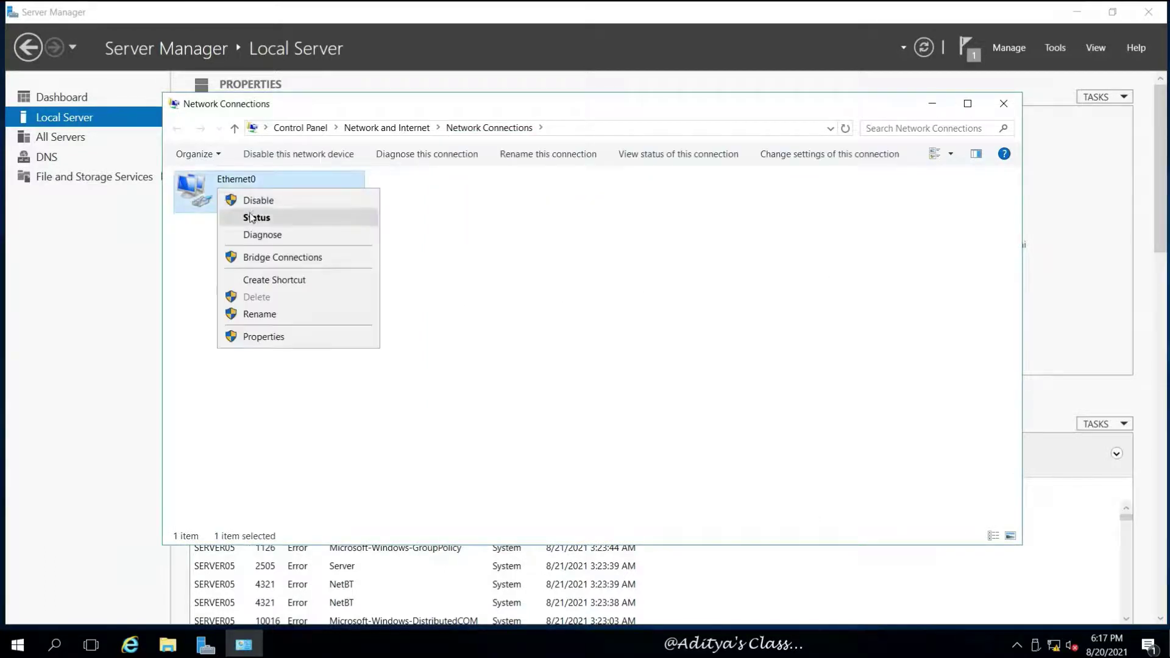
left_click(252, 218)
left_click(504, 310)
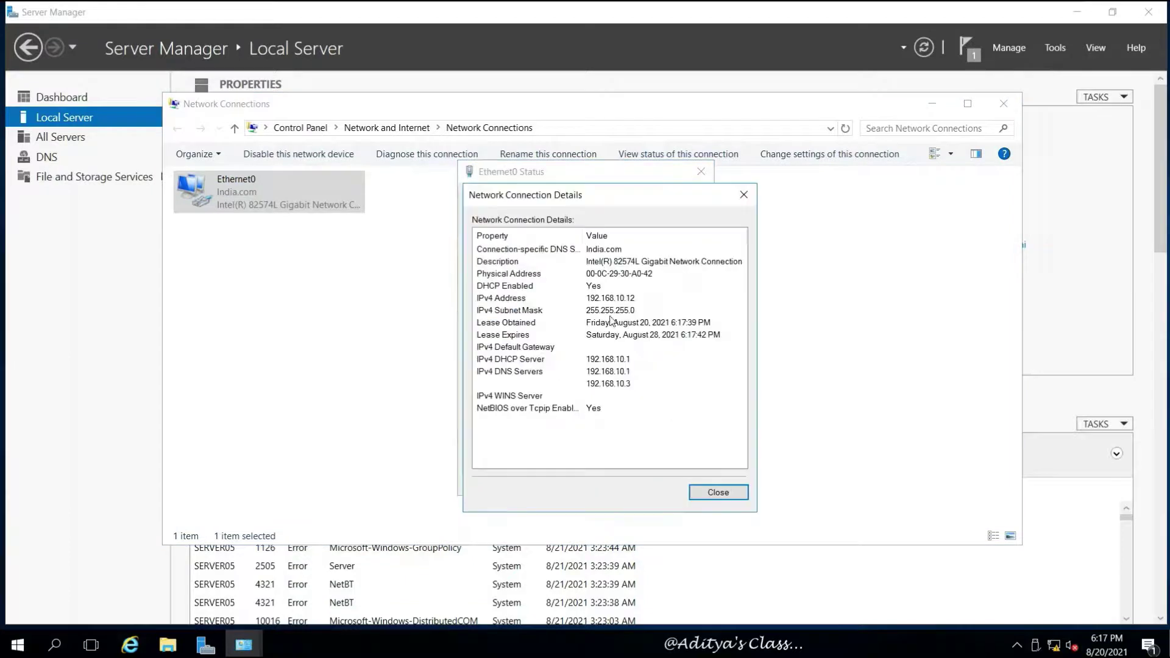
left_click(632, 302)
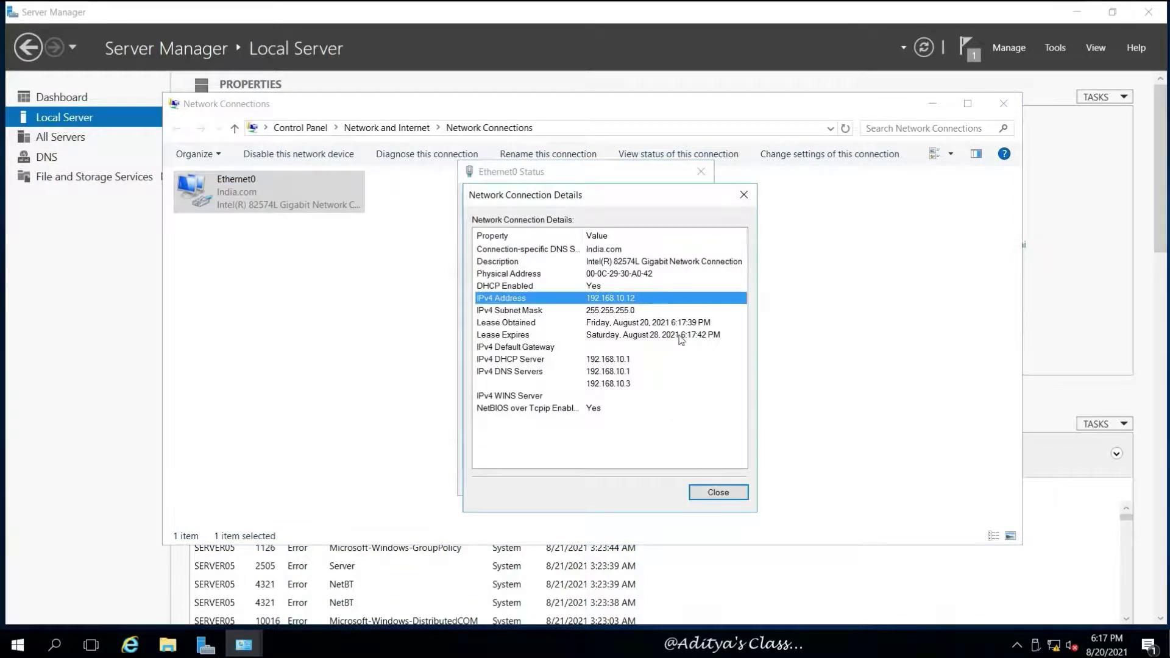
left_click(615, 361)
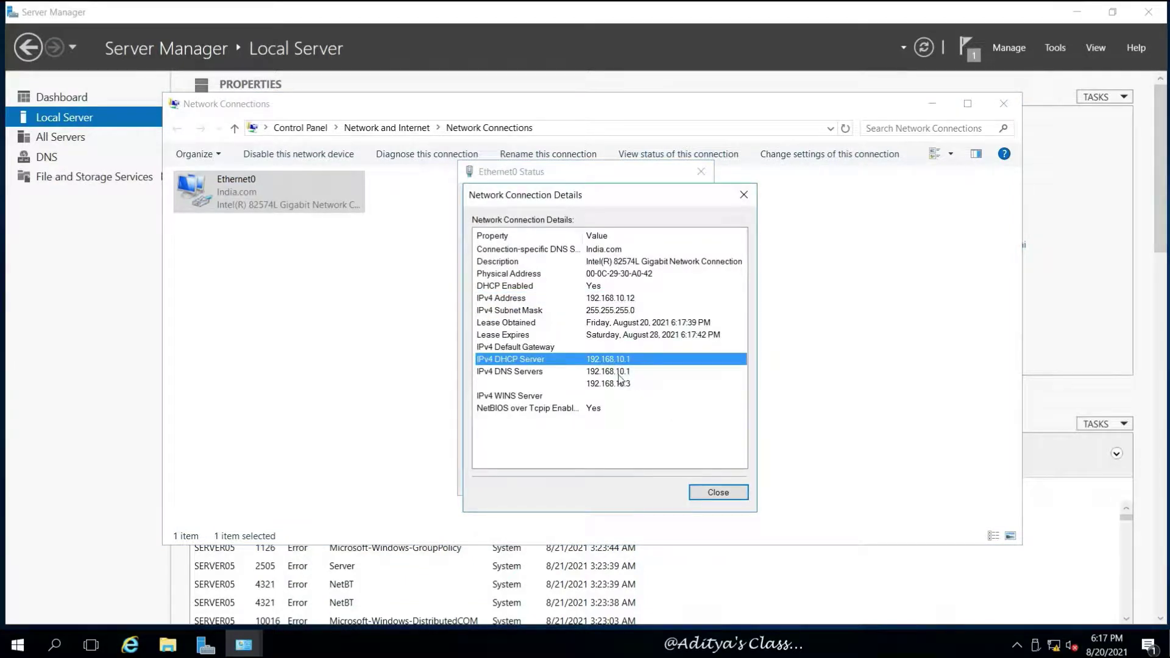
left_click(618, 374)
left_click(628, 385)
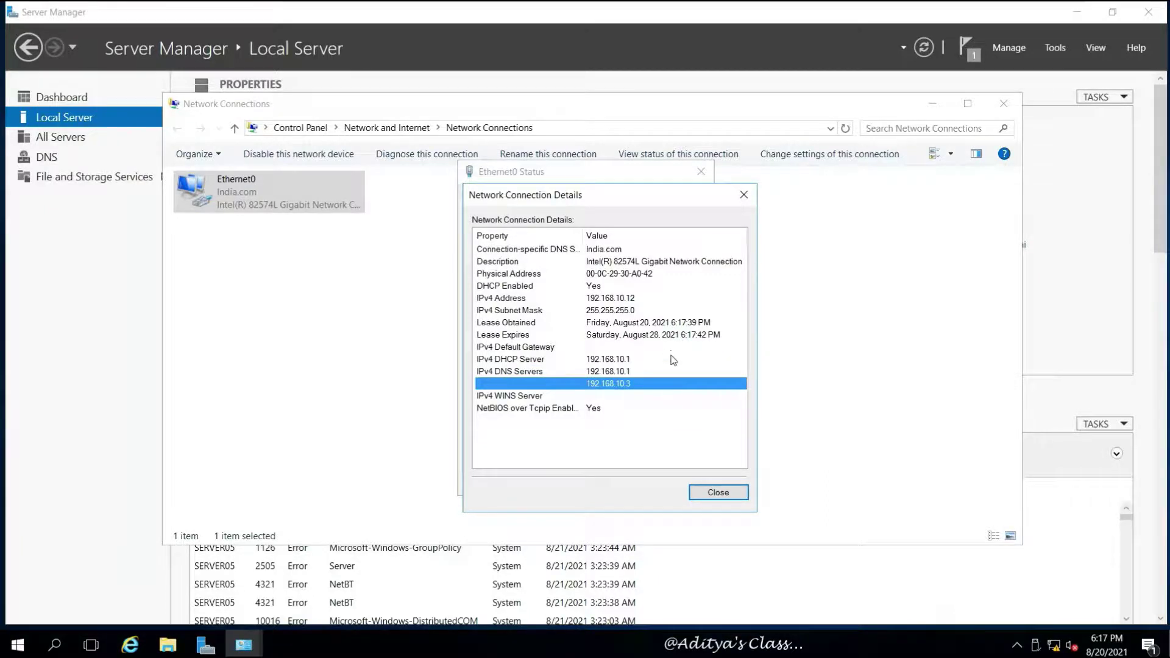
left_click(671, 425)
left_click(640, 279)
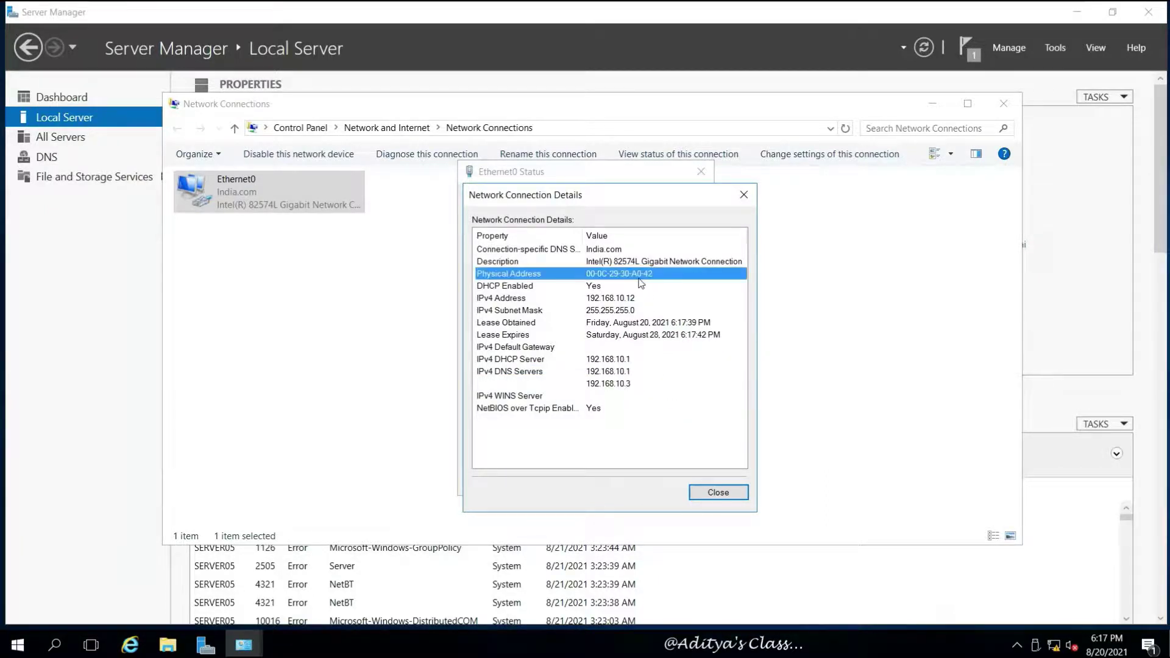
Step: Close the details, the Ethernet0 status and Network Connections windows
left_click(717, 493)
left_click(690, 484)
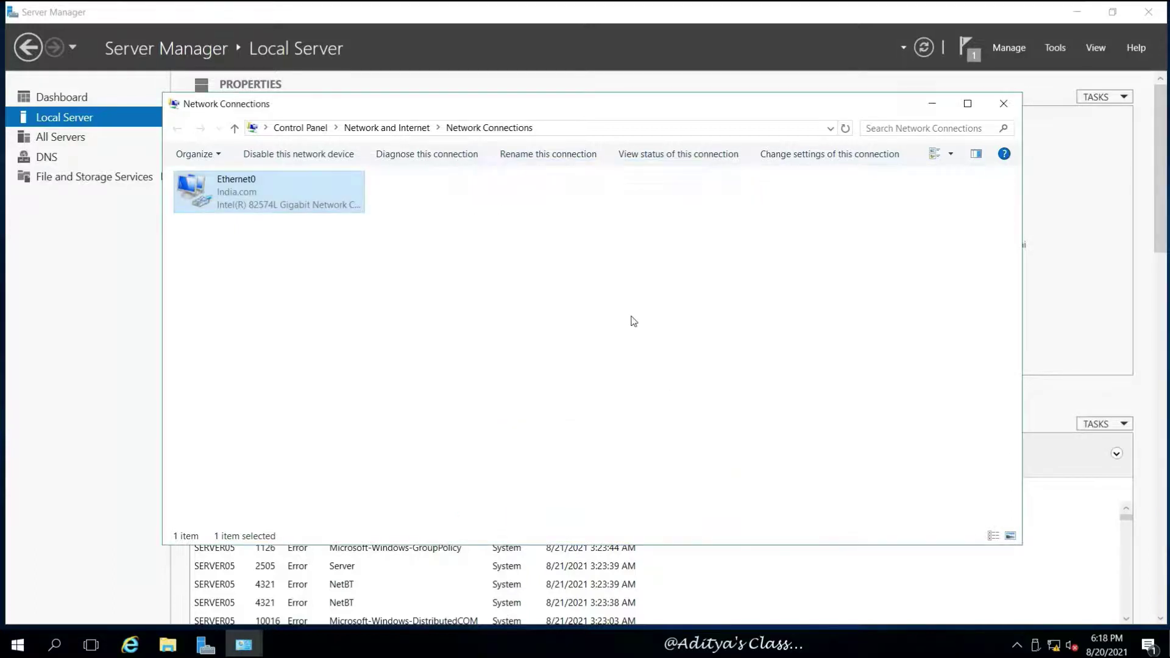
left_click(1006, 105)
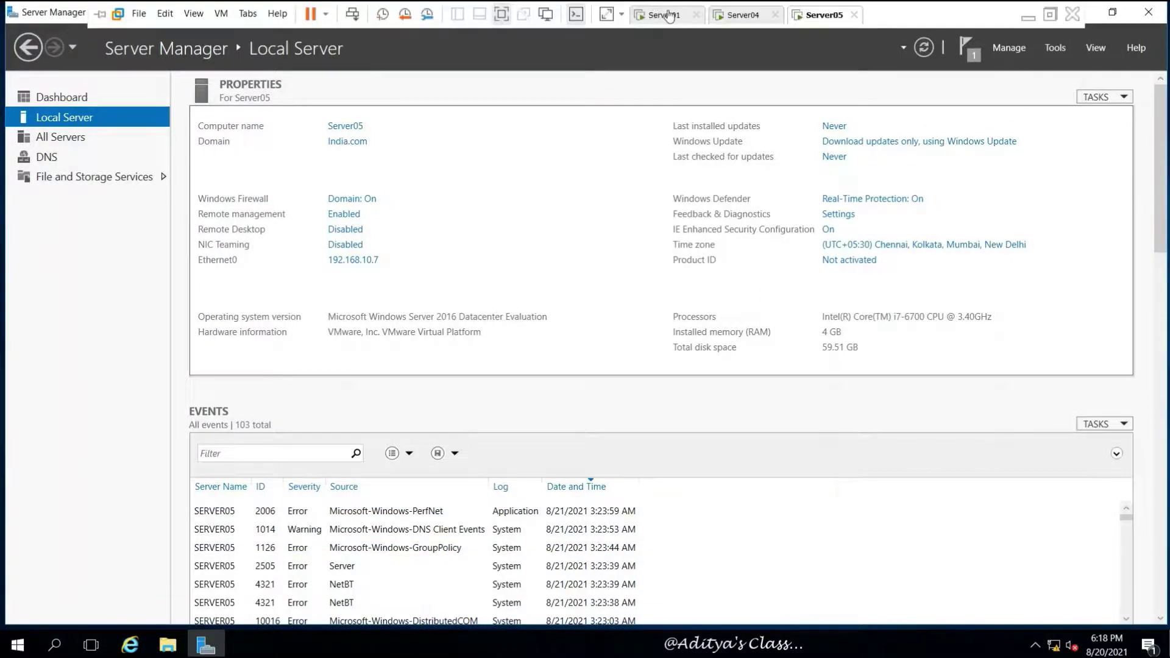
Step: Return to Server01, close Network Connections and refresh the Local Server properties
left_click(668, 15)
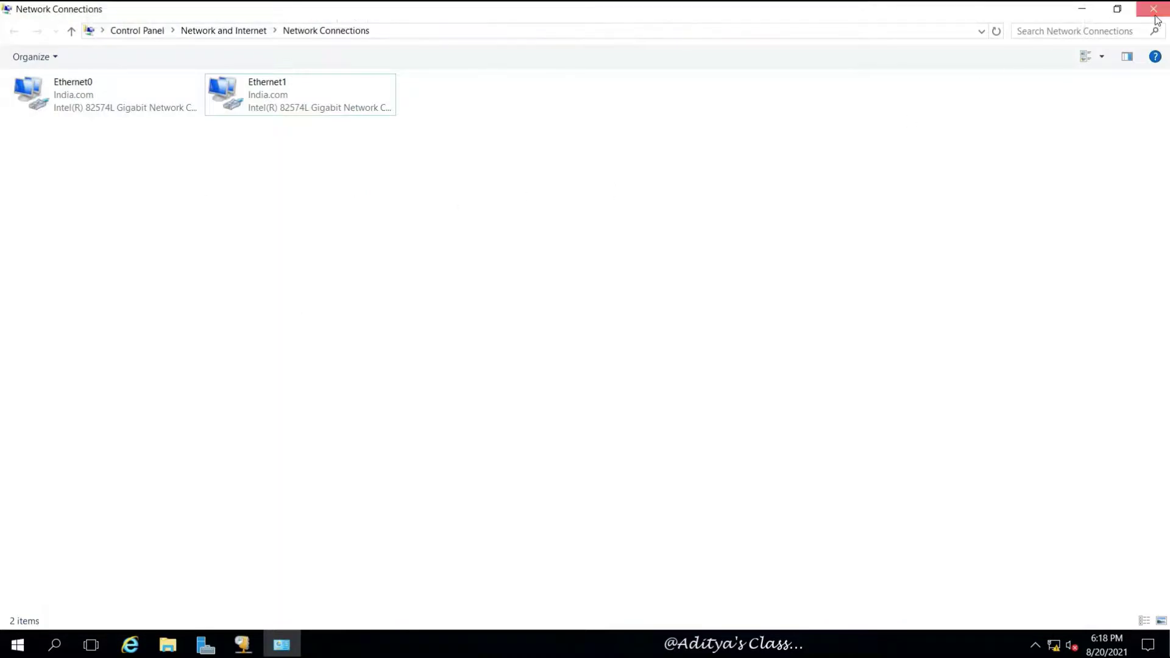
left_click(1154, 9)
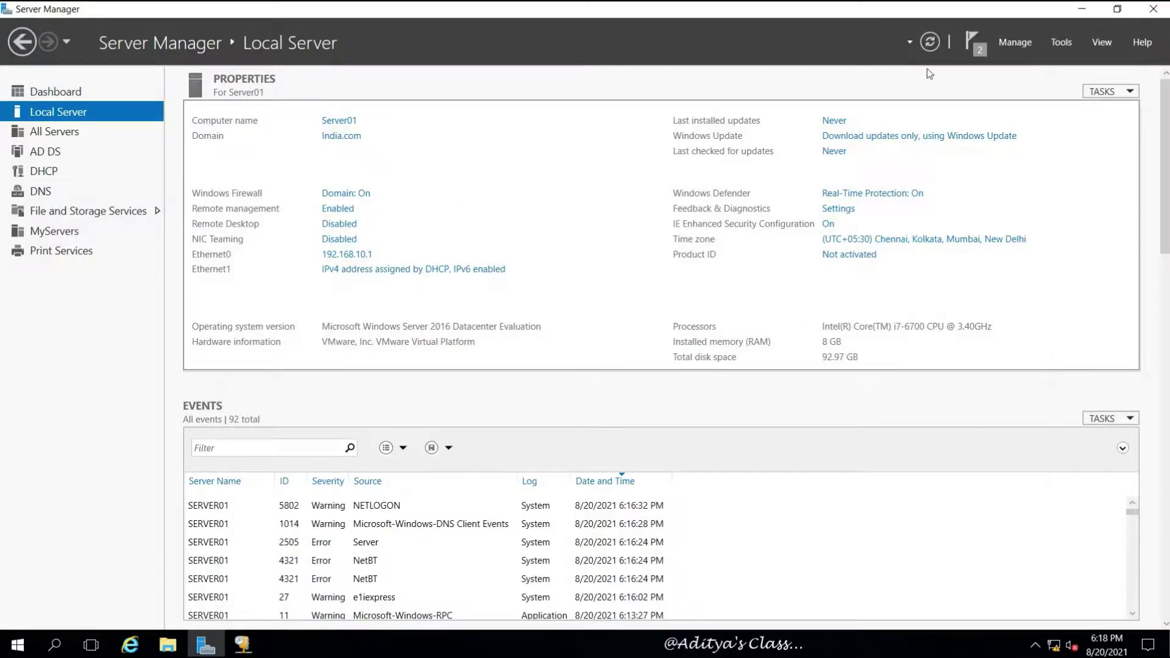
left_click(930, 43)
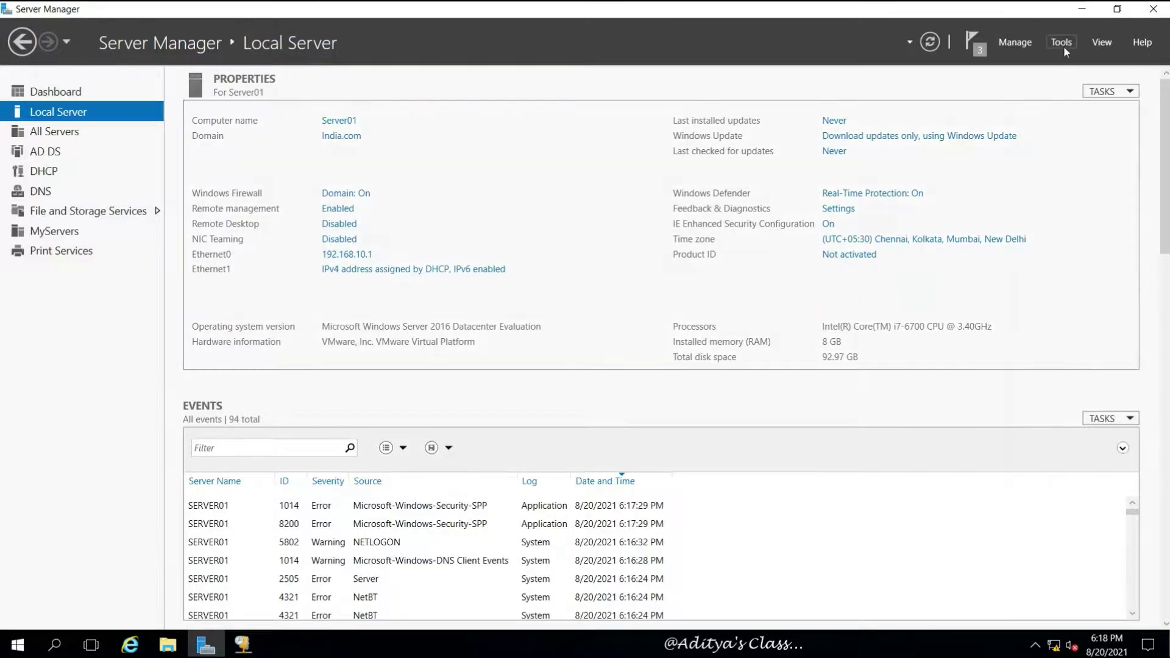
Step: In DHCP, view scope S01's leases 192.168.10.11 and 192.168.10.12 with the Unique ID column widened
left_click(243, 644)
left_click(102, 164)
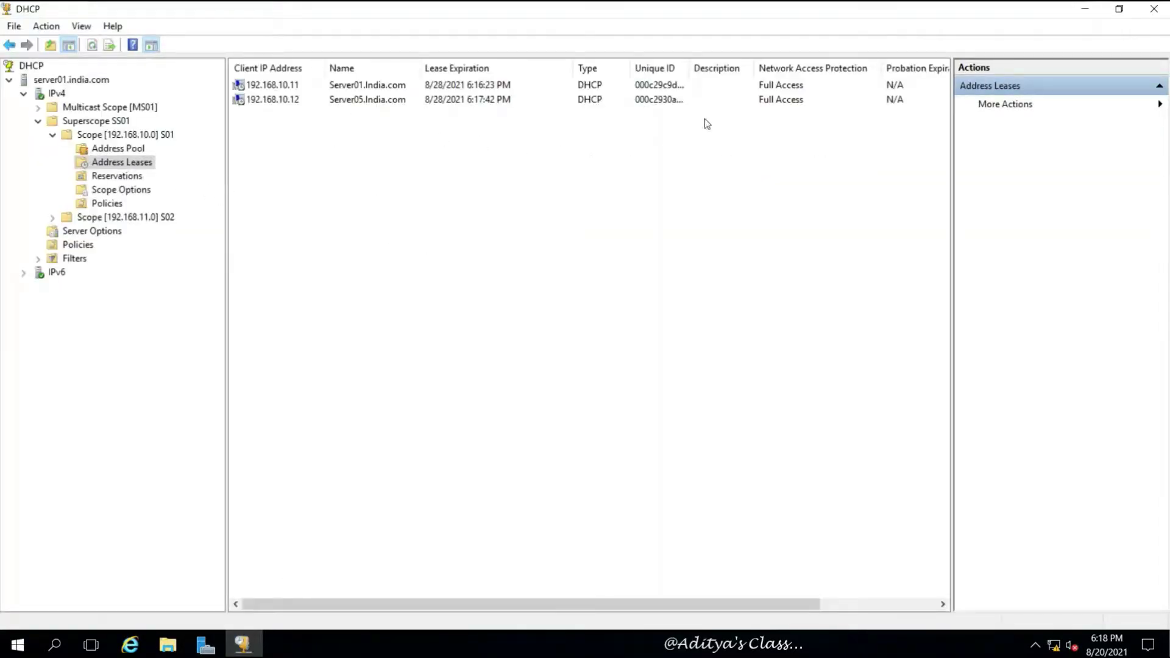
left_click_drag(692, 73, 726, 72)
left_click(677, 89)
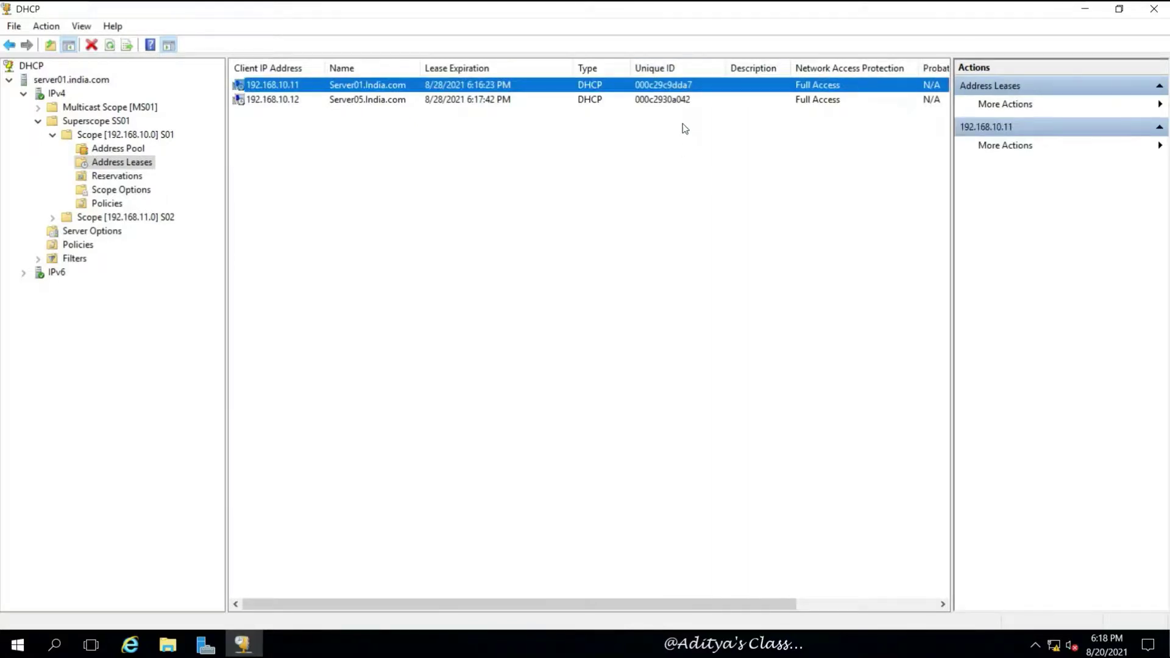
left_click(684, 101)
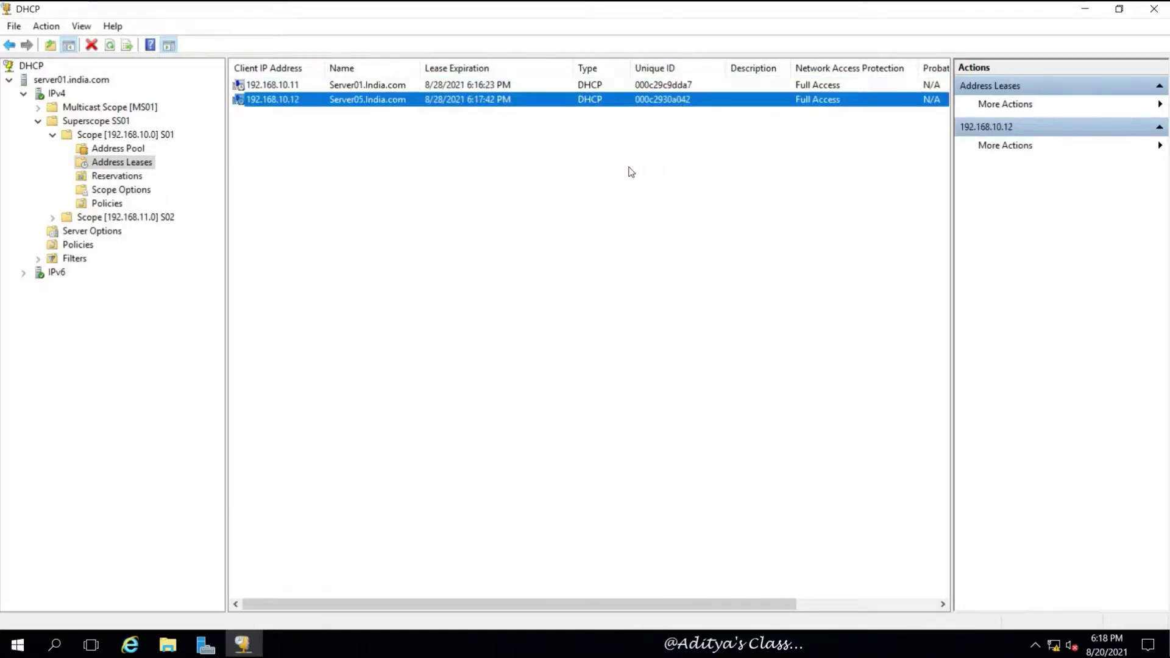
left_click(545, 210)
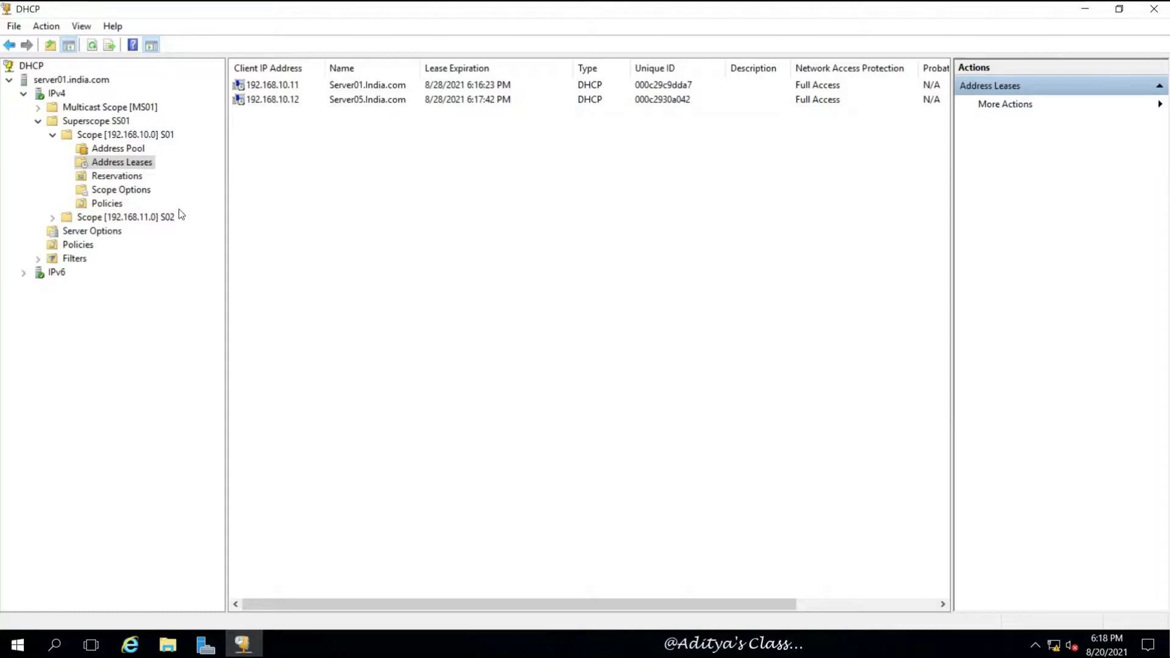
Step: Browse server options 003 Router, 004 Time Server and 006 DNS Servers, then cancel unchanged
left_click(61, 232)
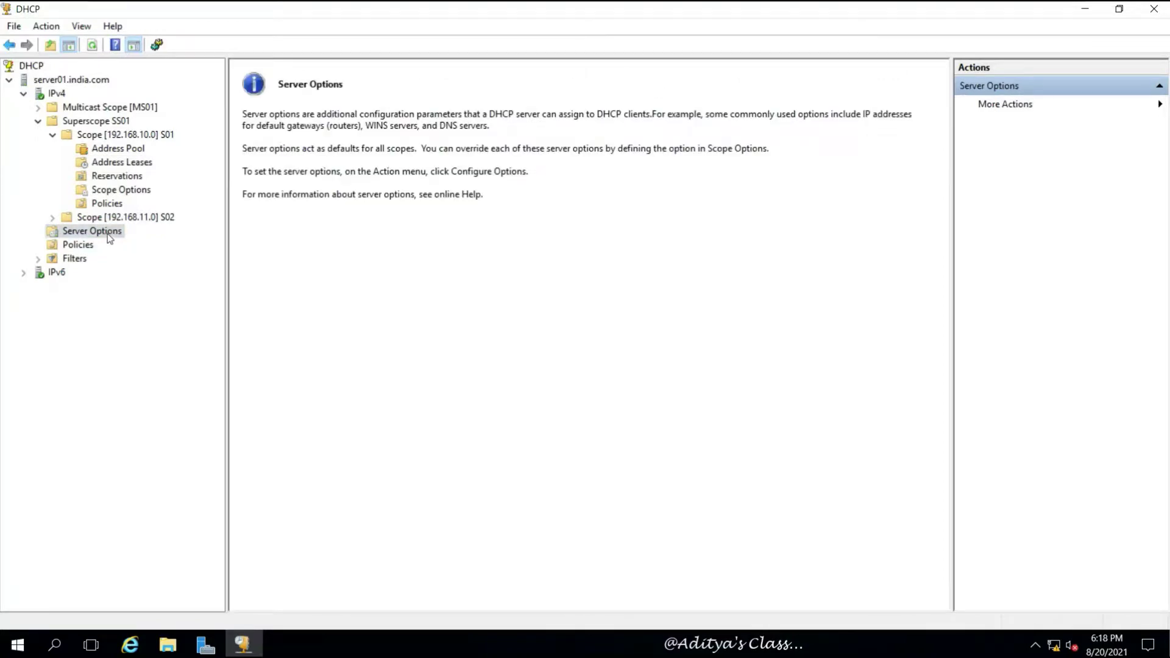
right_click(108, 232)
left_click(165, 243)
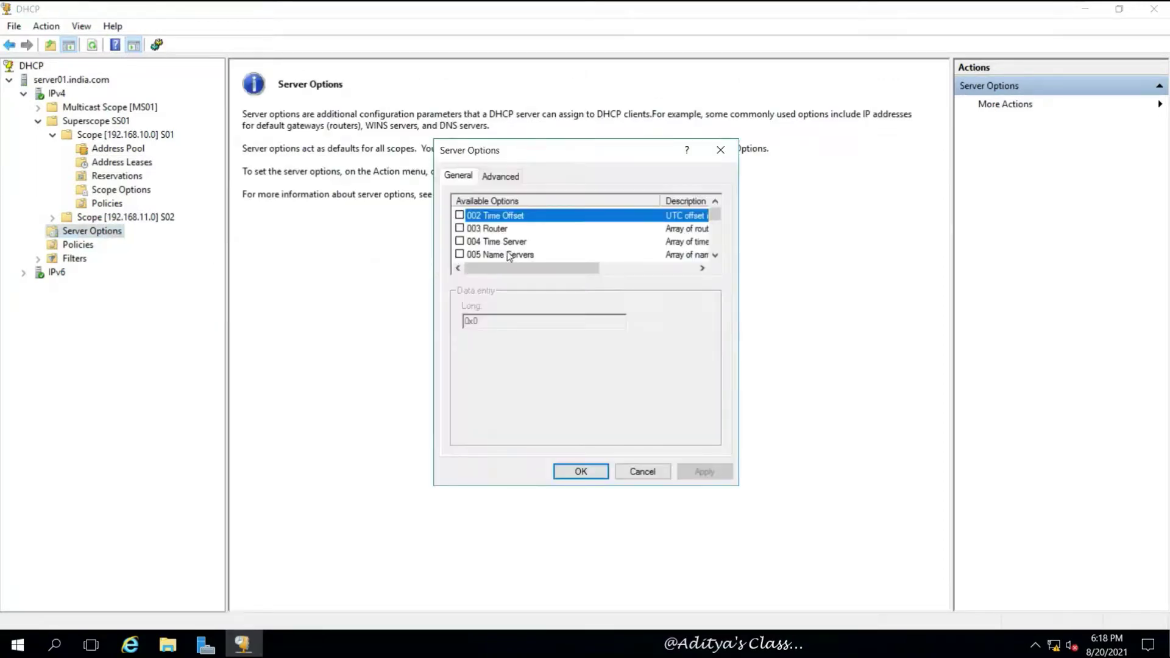
left_click(491, 229)
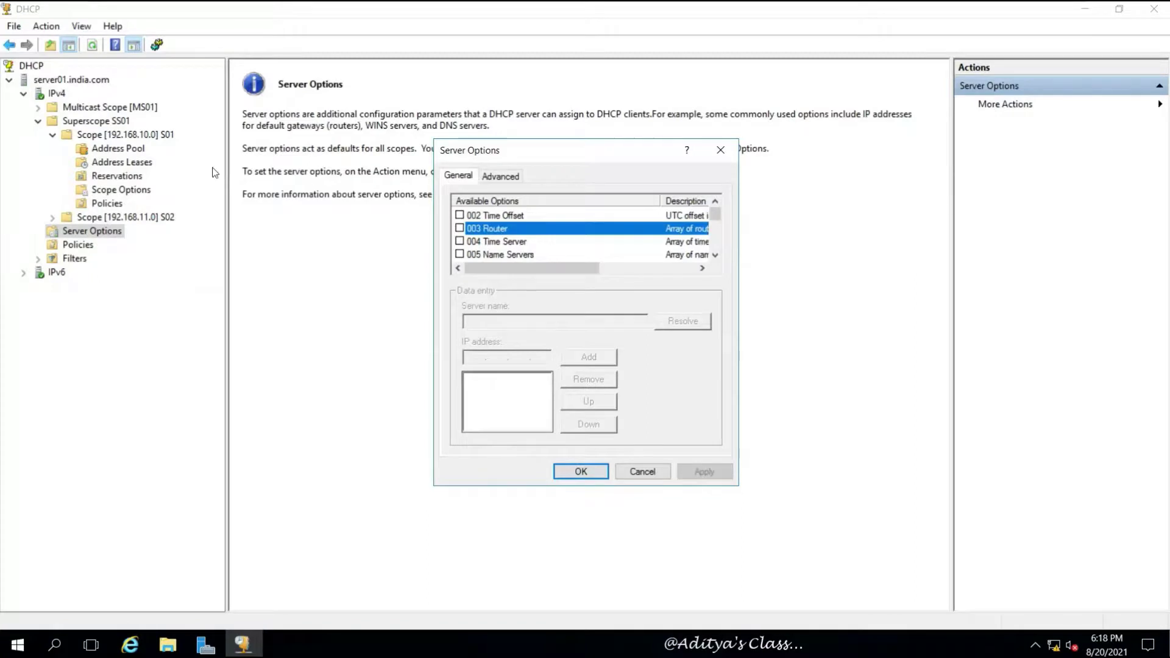
left_click(522, 243)
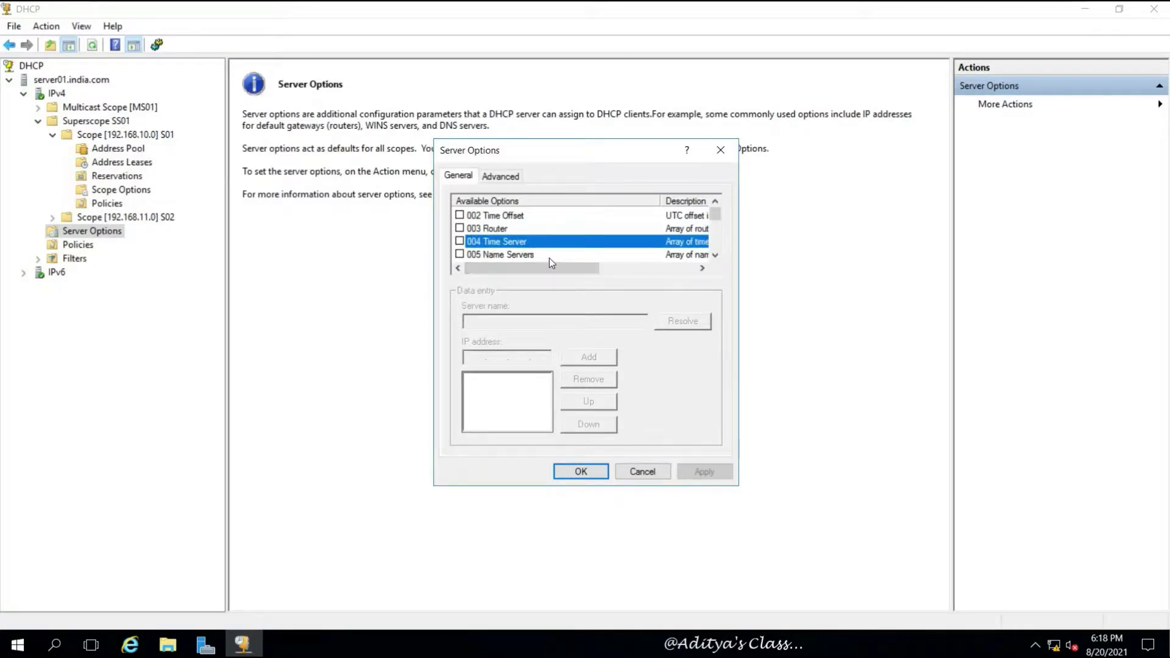
left_click(716, 255)
left_click(716, 256)
left_click(715, 255)
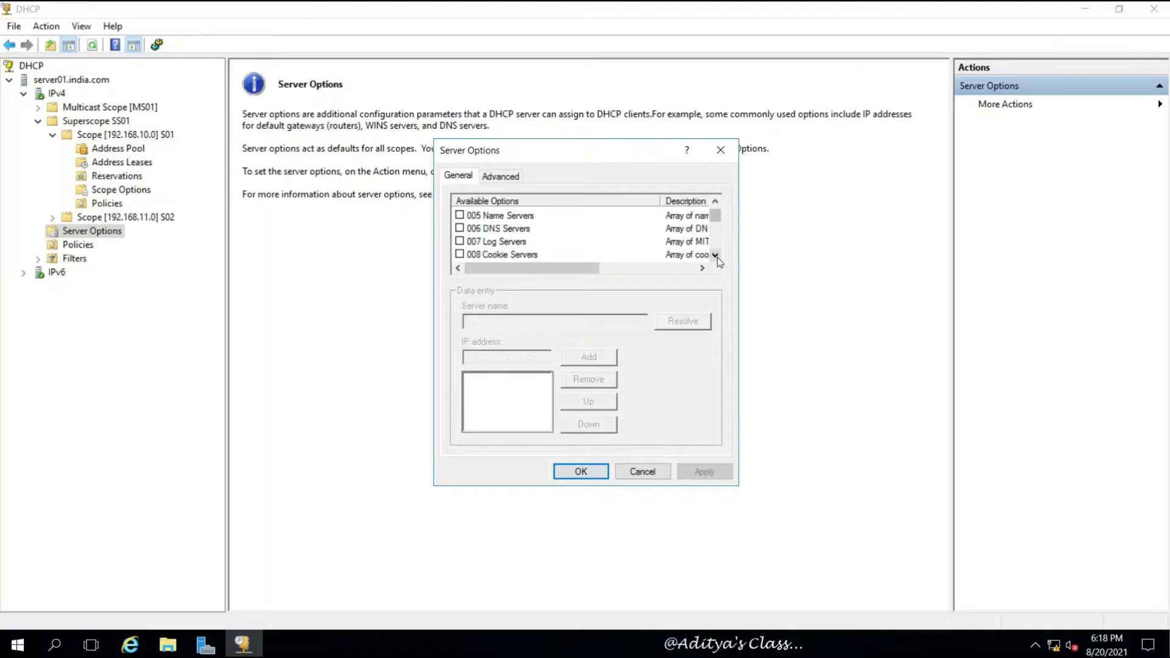
left_click(491, 230)
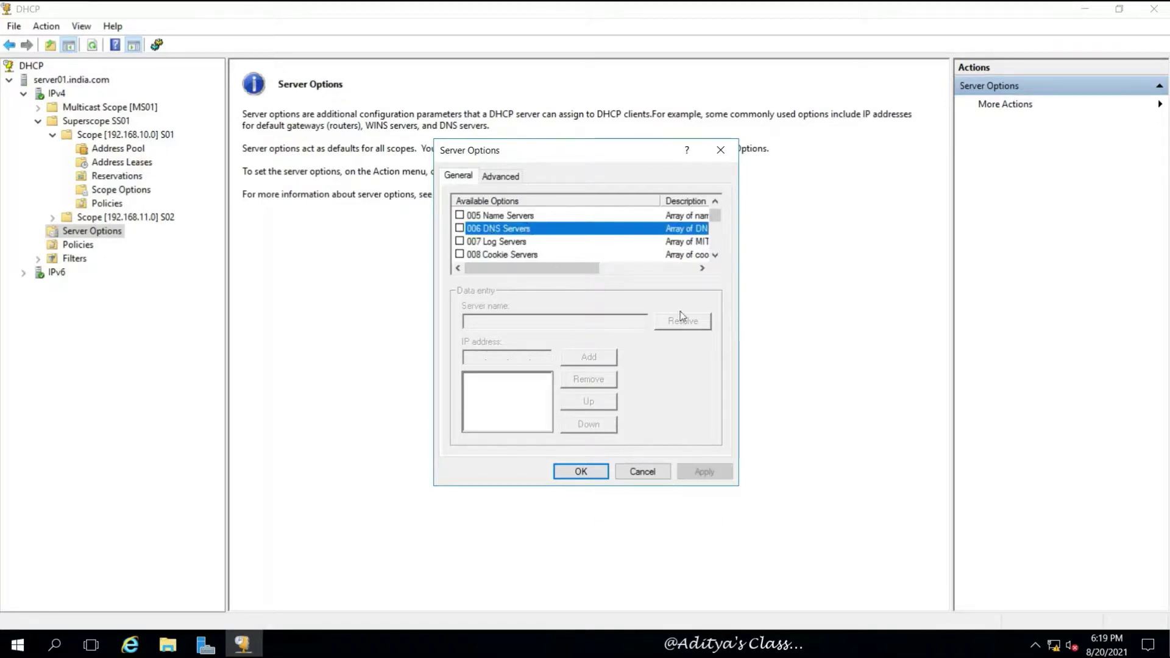
left_click(717, 256)
left_click_drag(719, 259, 719, 259)
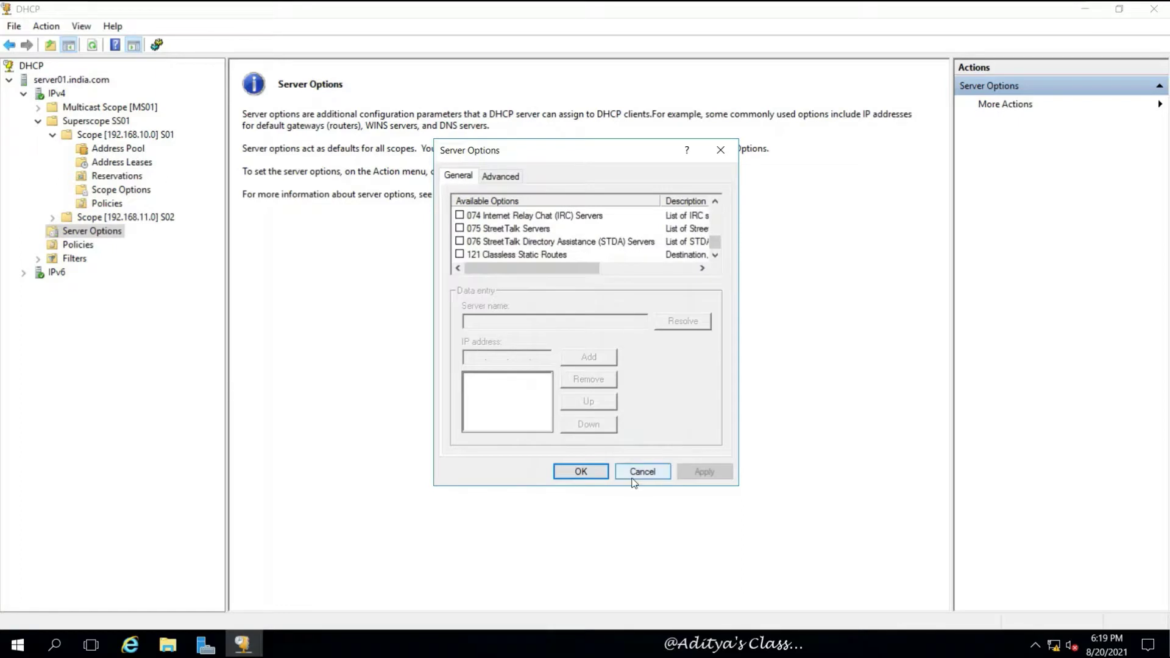
left_click(637, 473)
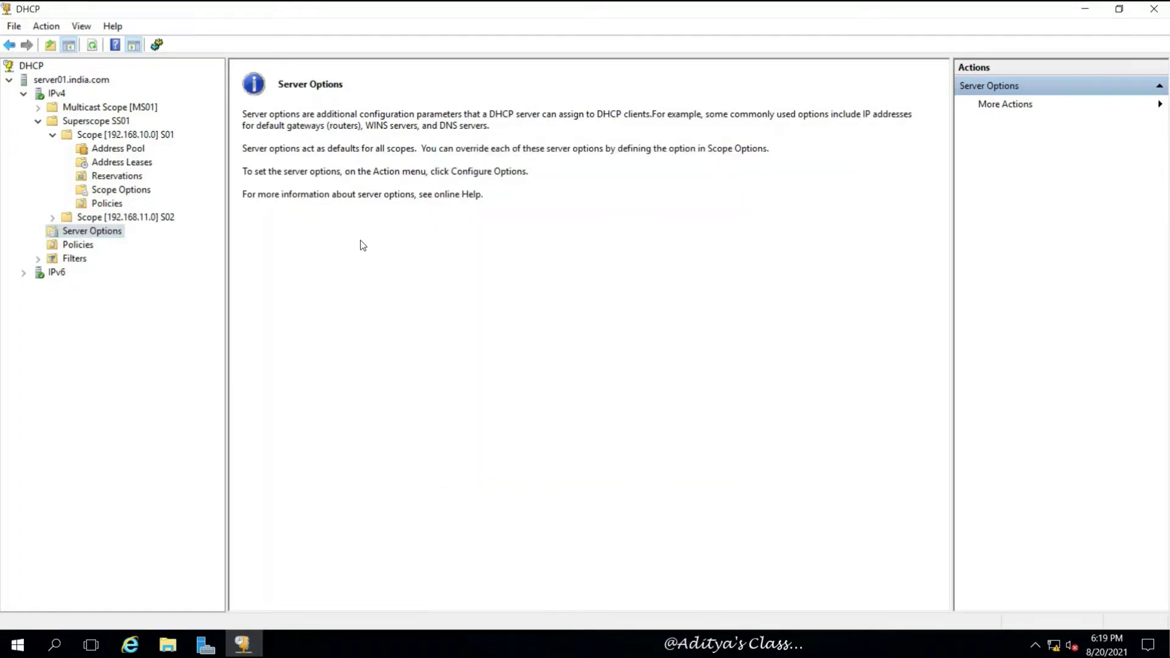
Step: Collapse and re-expand Superscope SS01, then open scope S01
left_click(38, 121)
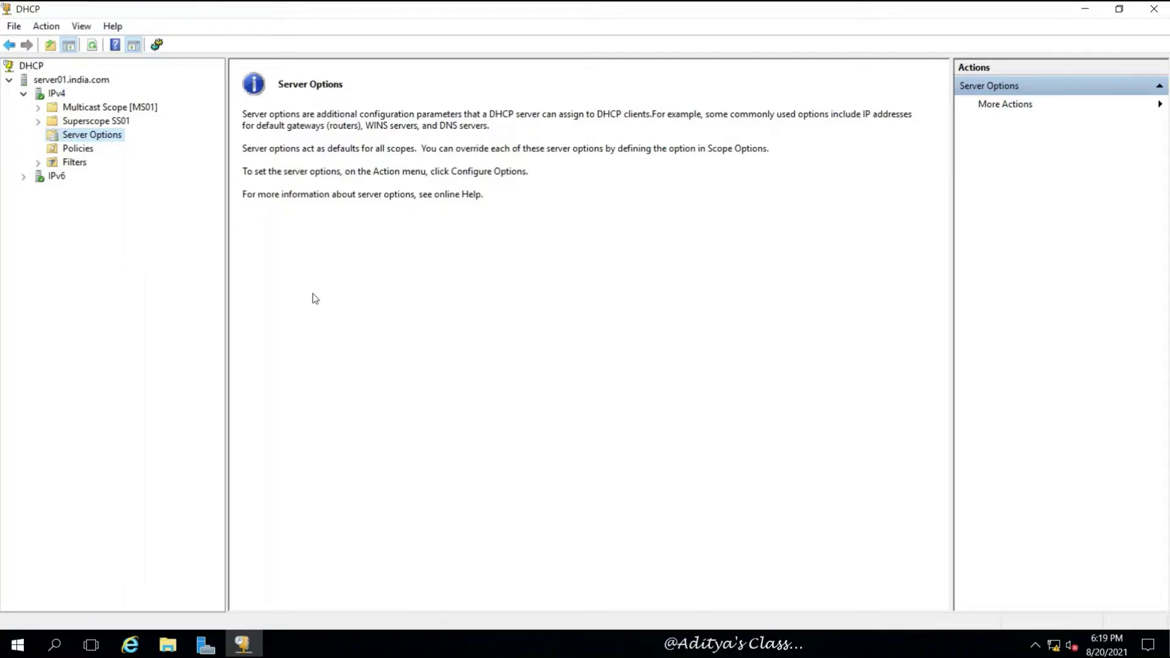
left_click(38, 121)
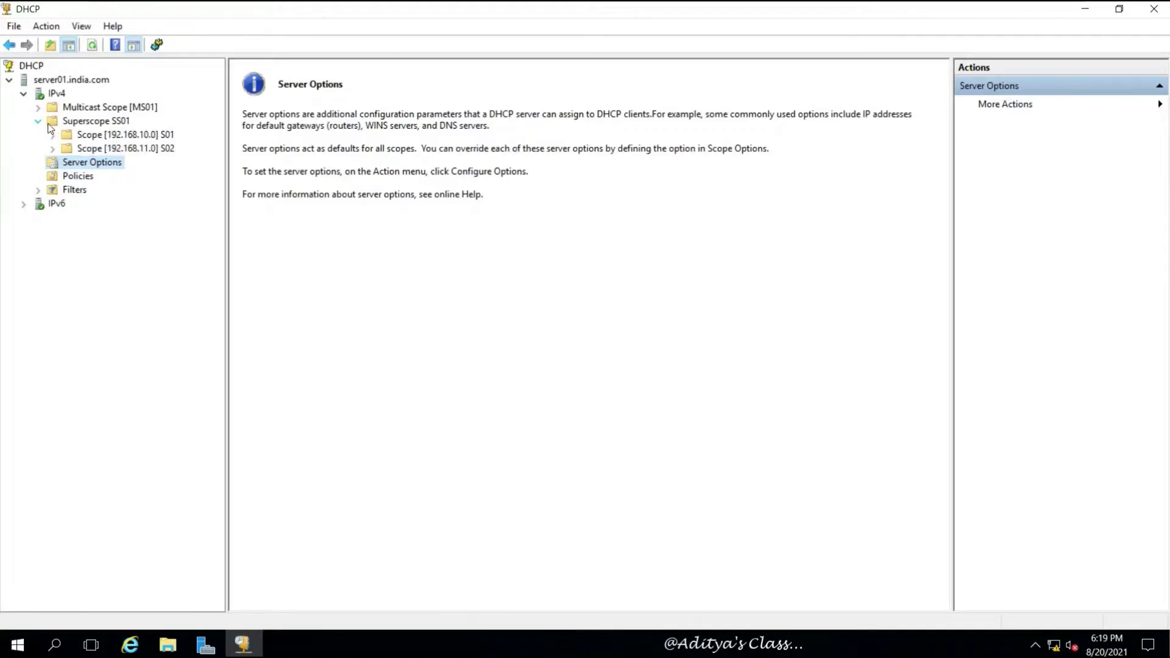
left_click(88, 134)
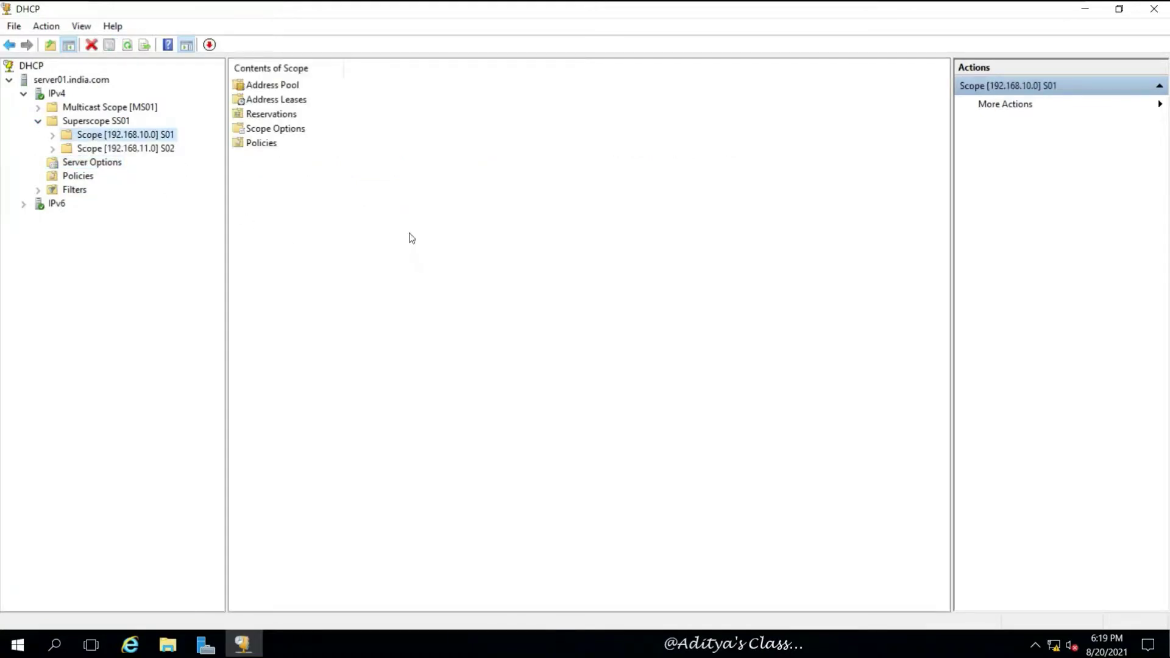
Step: Expand scope S01 and view its Address Pool and Address Leases
left_click(52, 135)
left_click(116, 148)
left_click(143, 164)
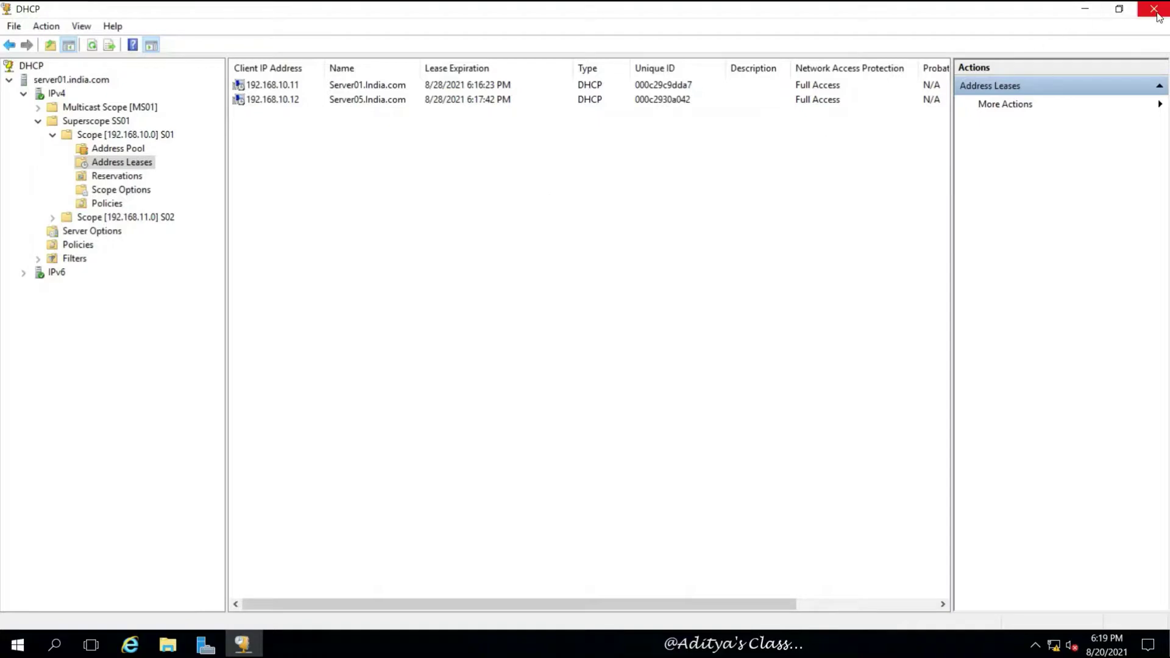
Step: Back up the server01.india.com DHCP database to a new folder C:\DHCP
left_click(56, 82)
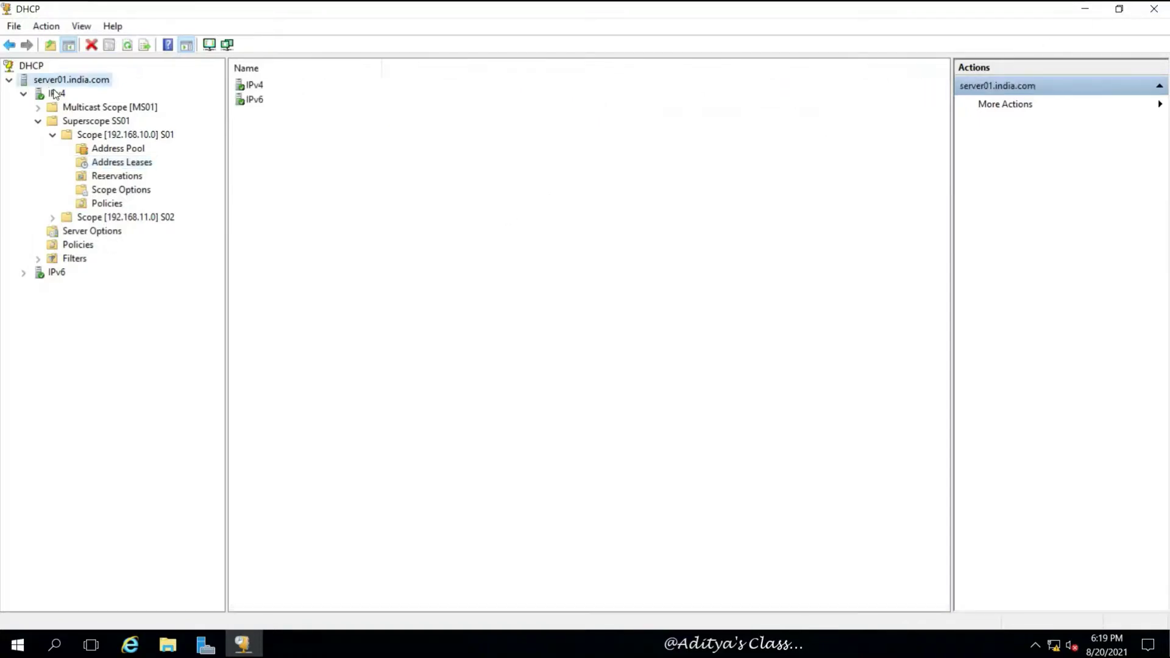
left_click(15, 28)
mouse_move(44, 32)
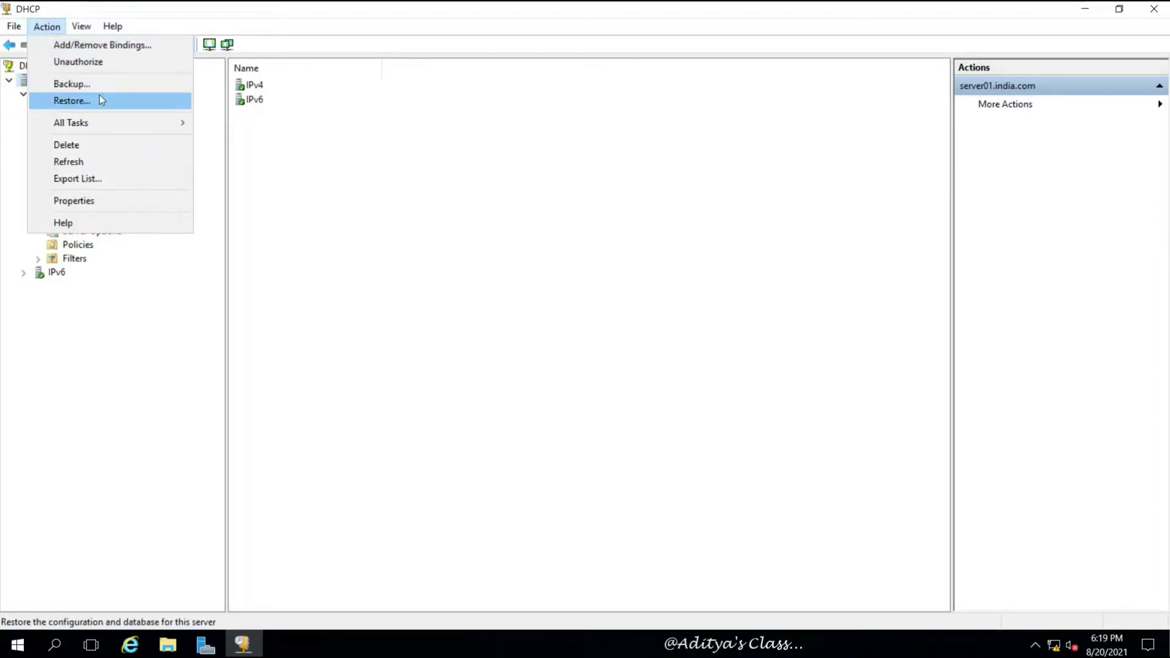
left_click(112, 83)
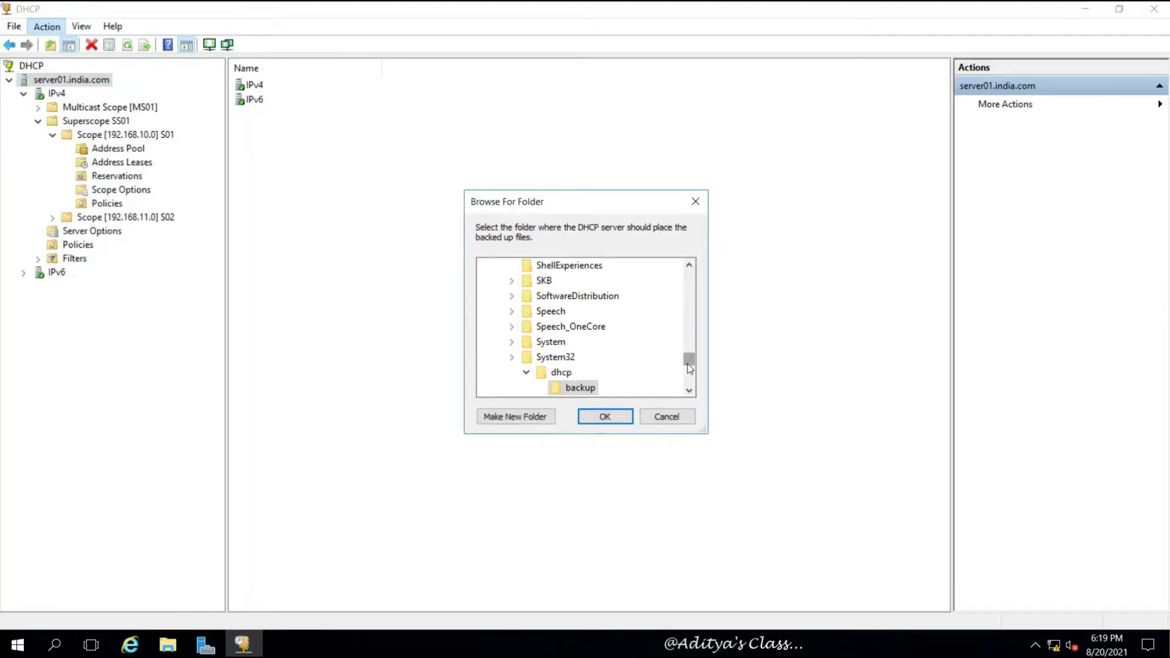
left_click_drag(691, 359, 688, 274)
left_click(546, 359)
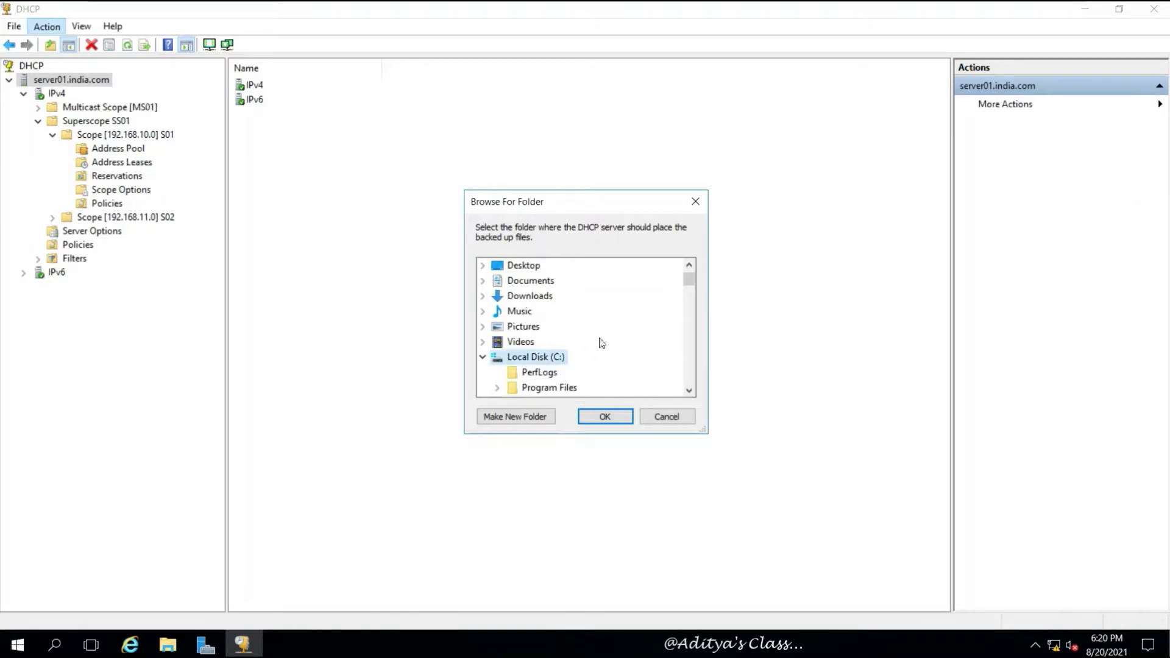
left_click(517, 419)
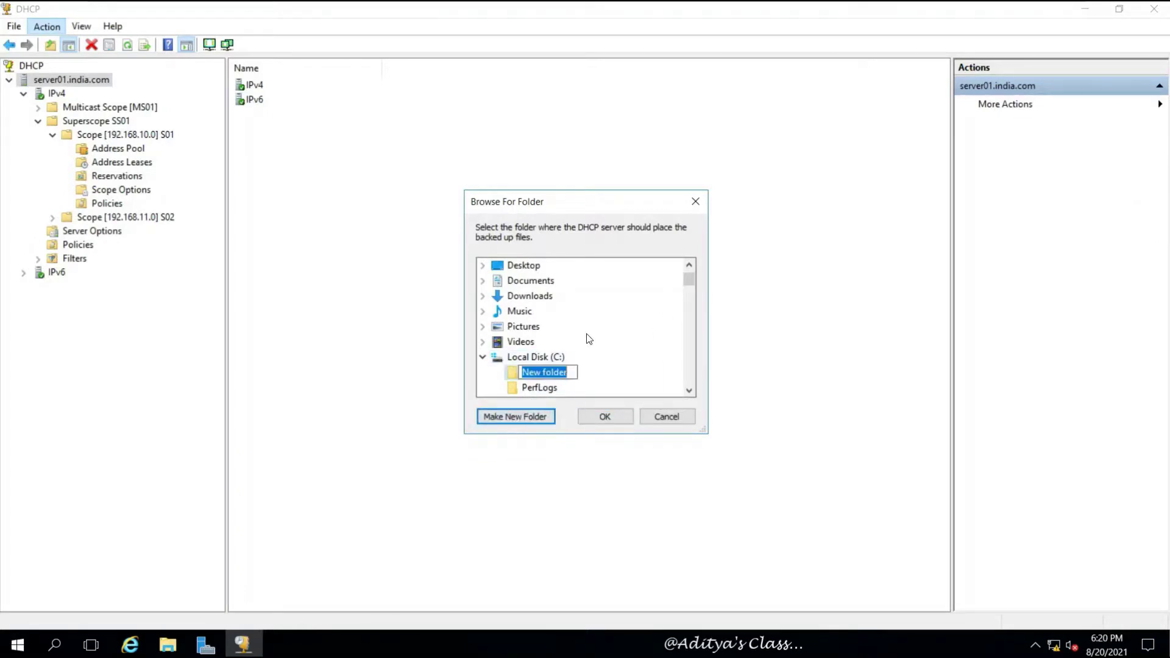
type("D")
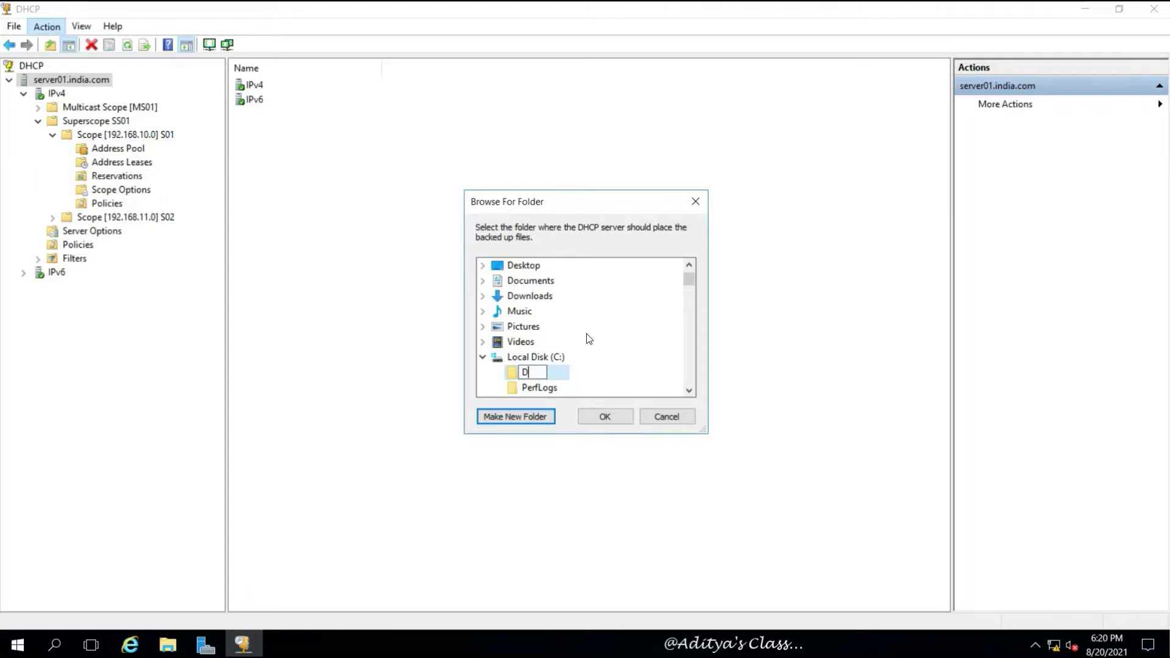
type("HCP")
key("Return")
left_click(592, 415)
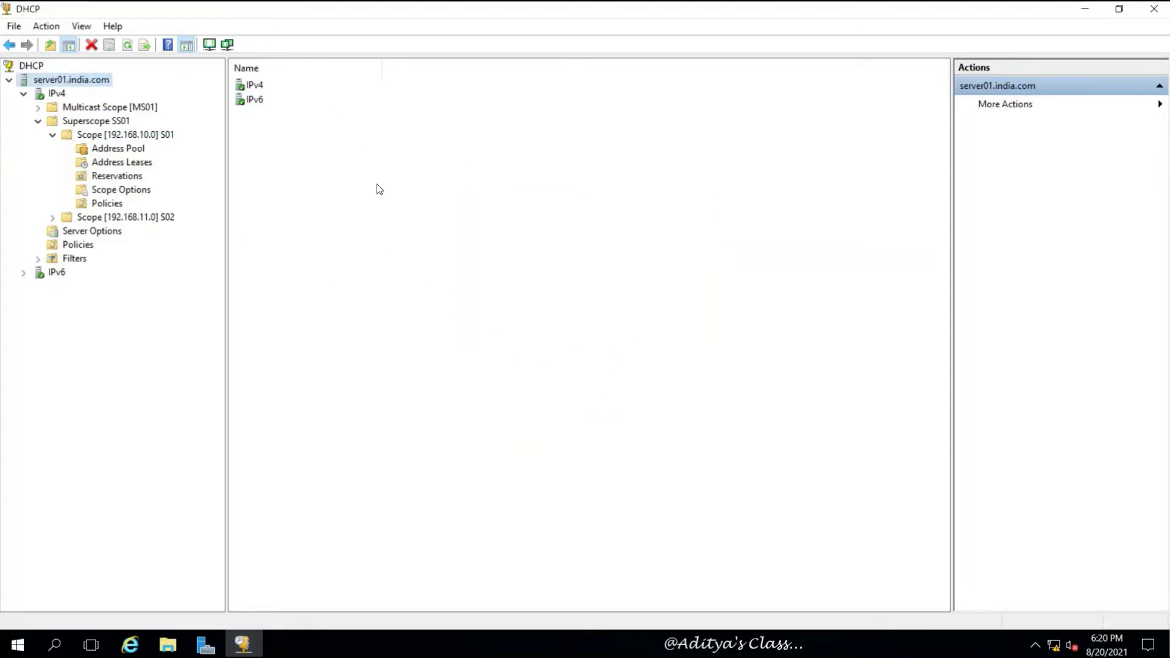
Step: Delete active scope [192.168.11.0] S02 from Superscope SS01, then select the server01.india.com node
left_click(39, 121)
left_click(39, 121)
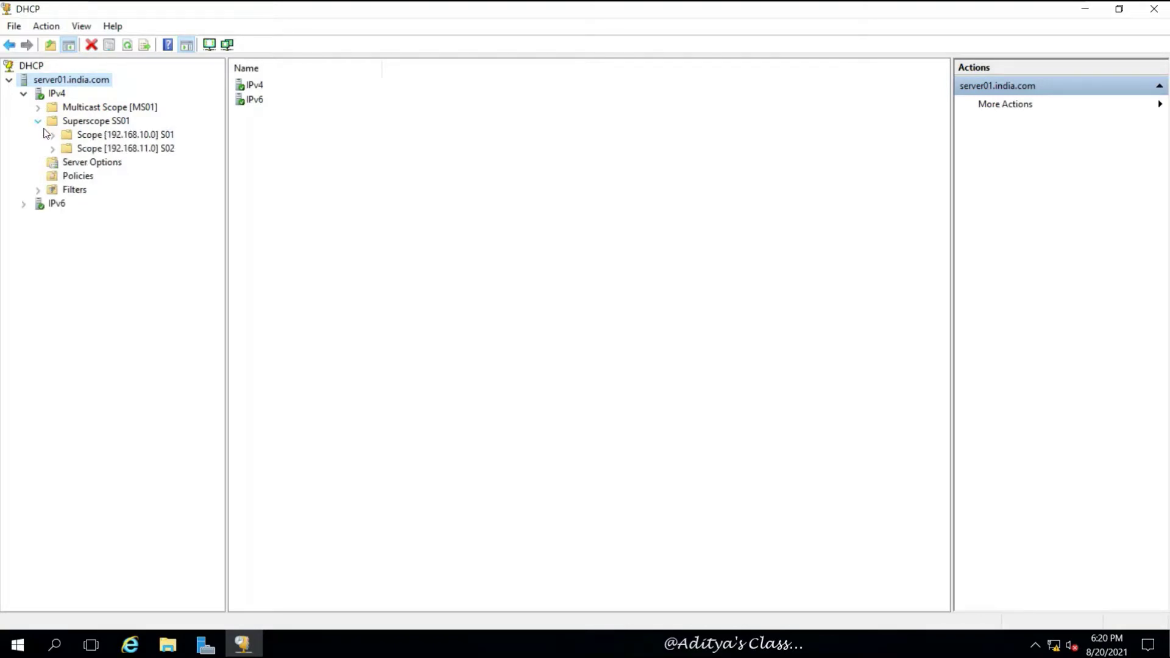
double_click(151, 149)
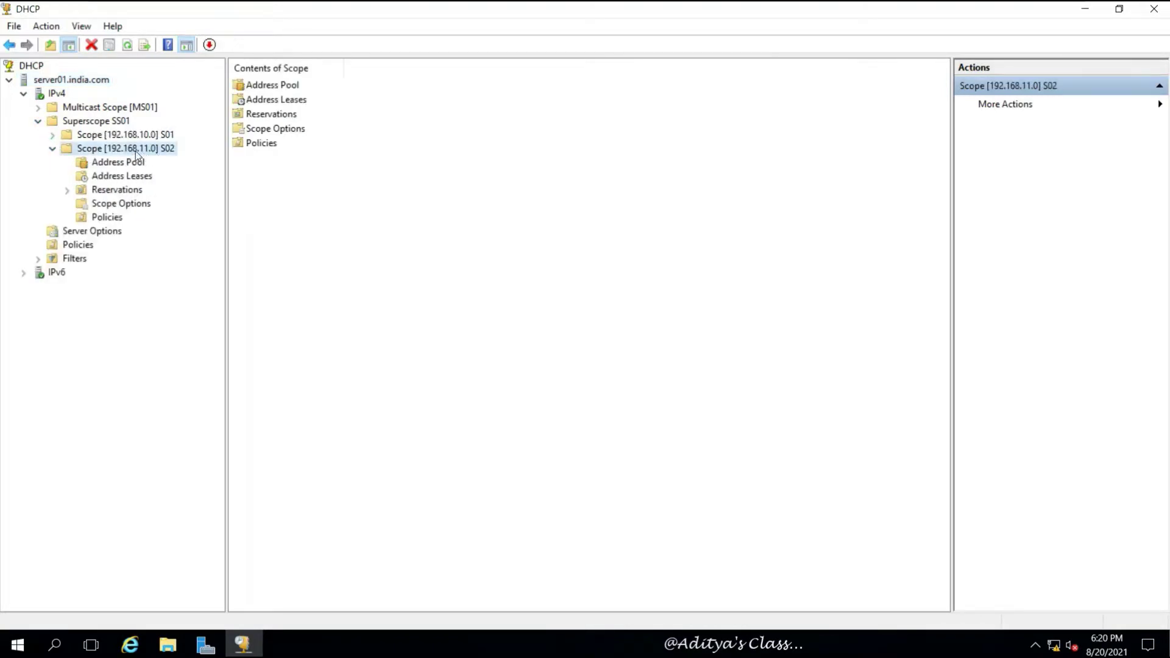
right_click(139, 149)
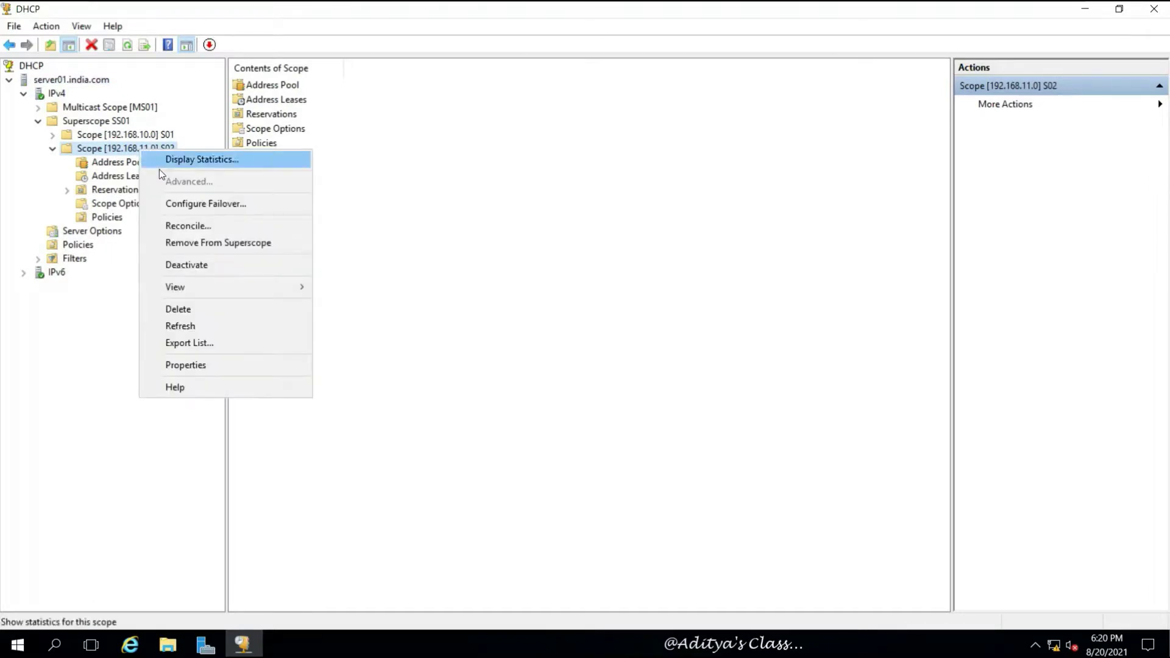
left_click(184, 310)
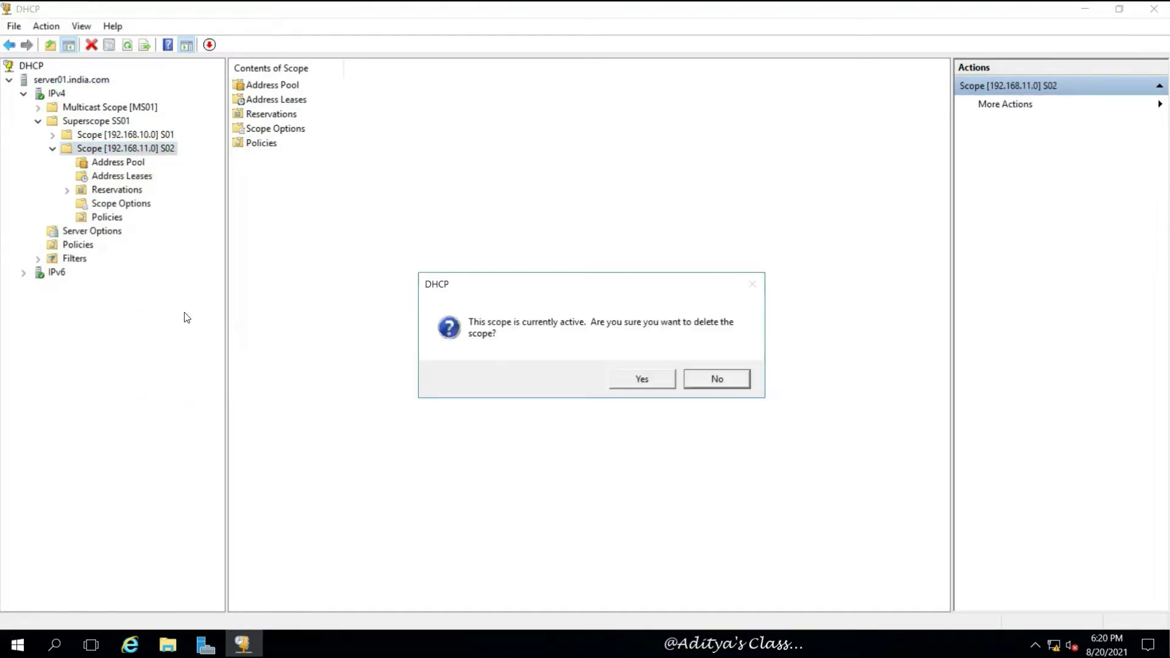
left_click(636, 382)
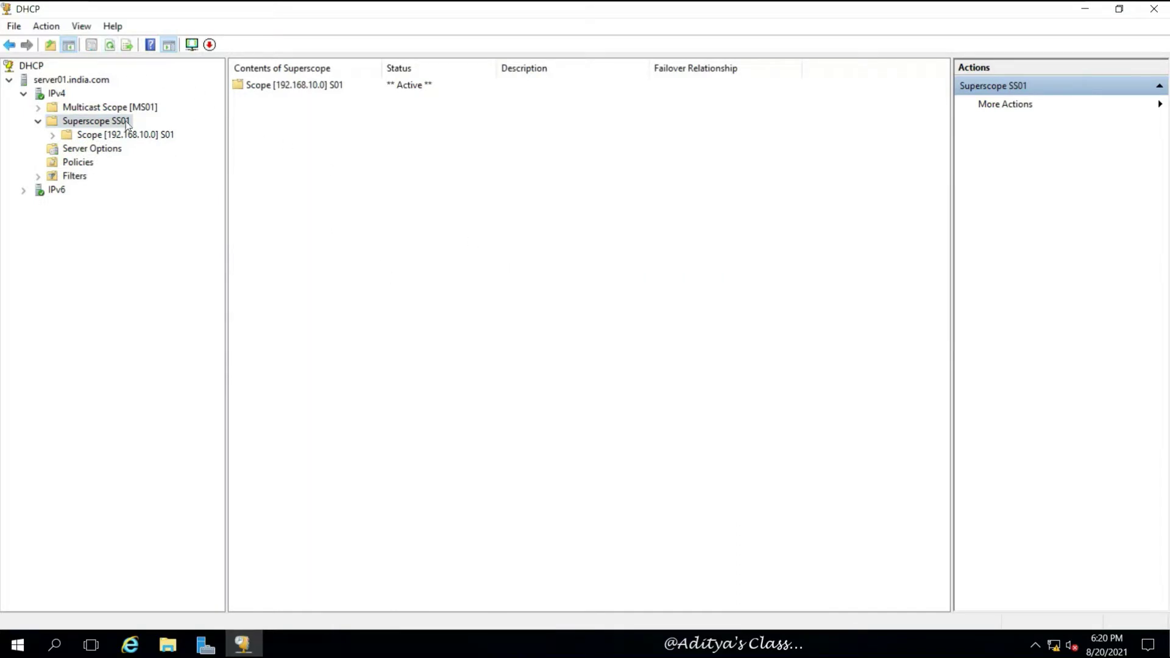
left_click(61, 82)
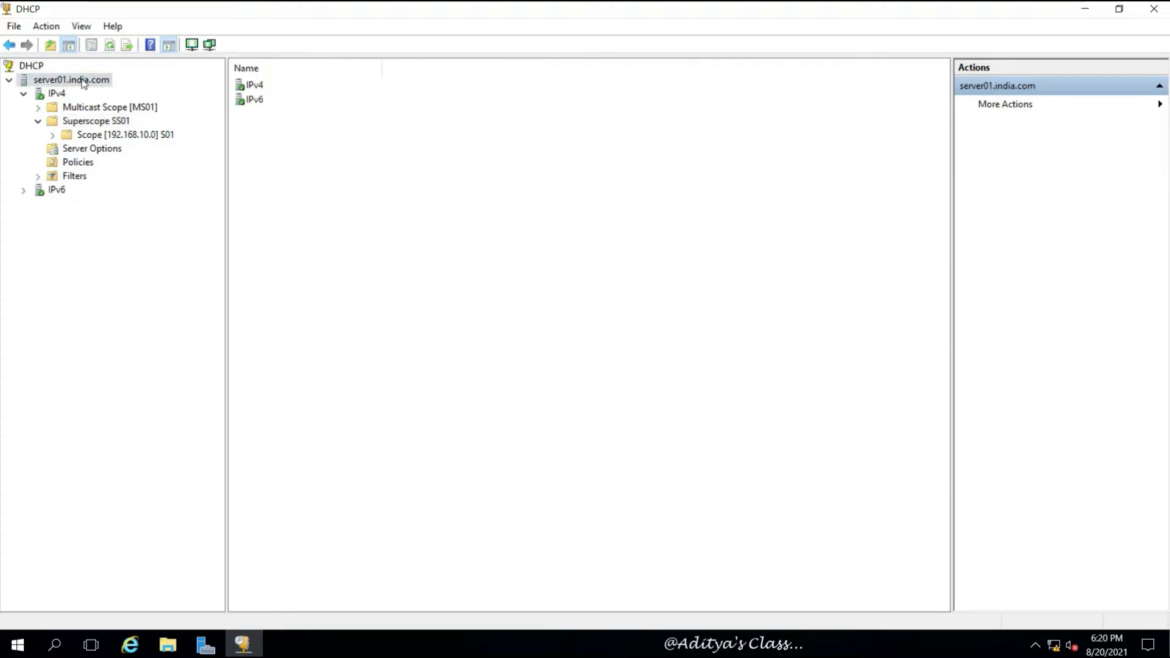
Step: Restore the DHCP database from C:\DHCP, allowing the DHCP service to restart
left_click(43, 30)
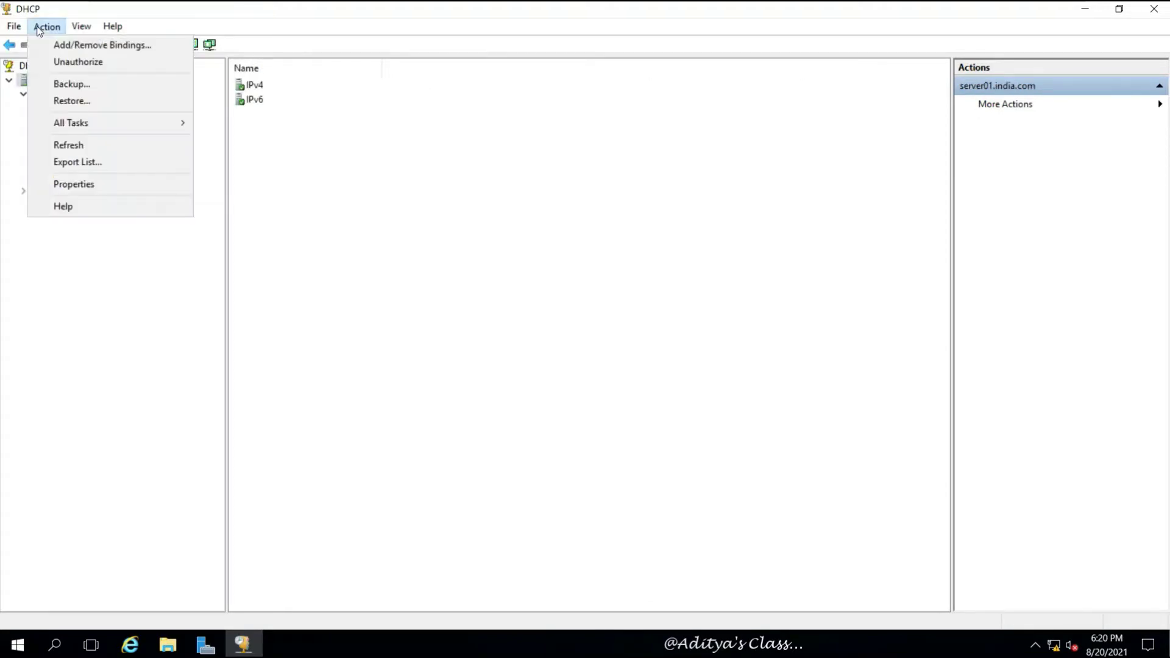
left_click(69, 101)
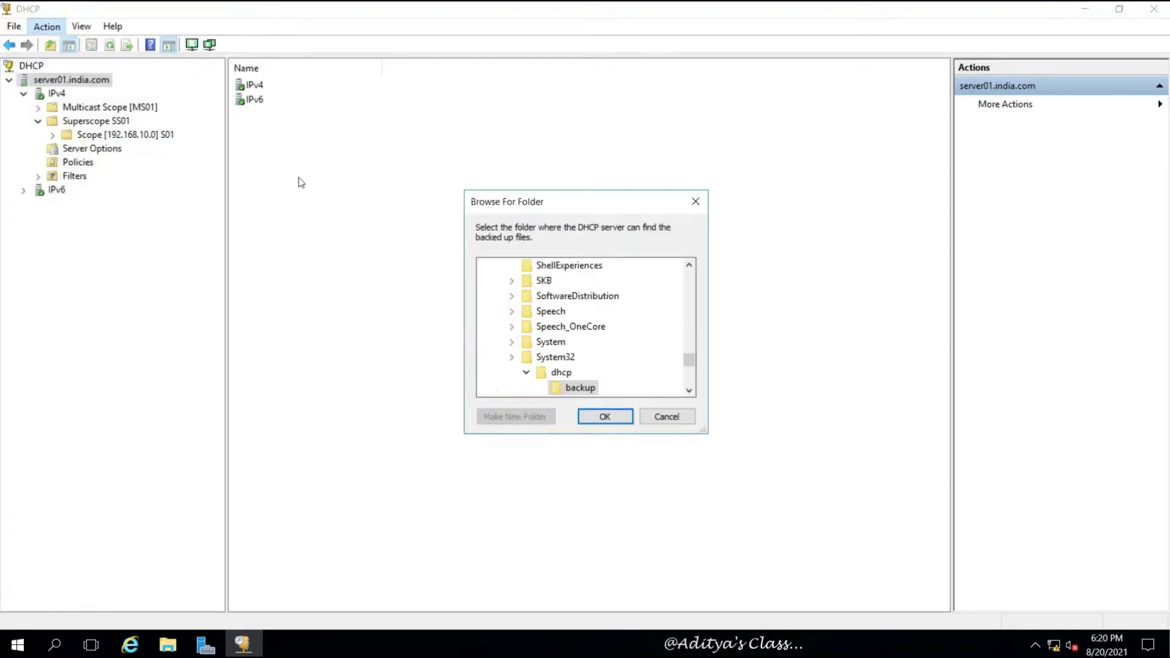
left_click_drag(697, 367, 697, 272)
left_click(534, 388)
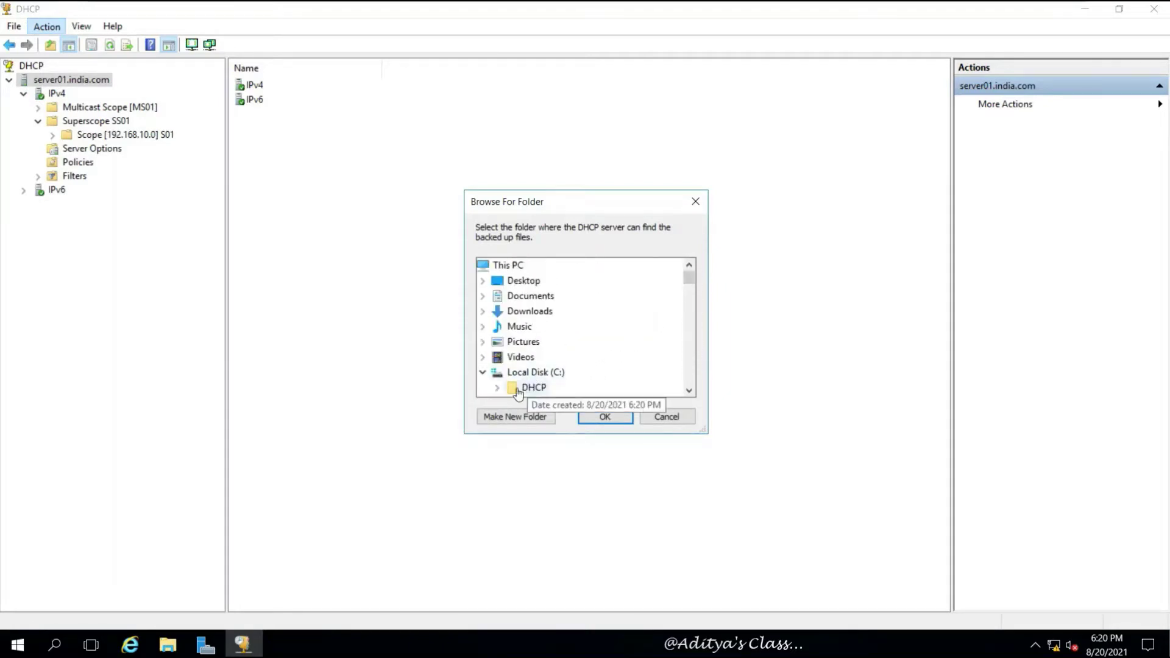
left_click(605, 422)
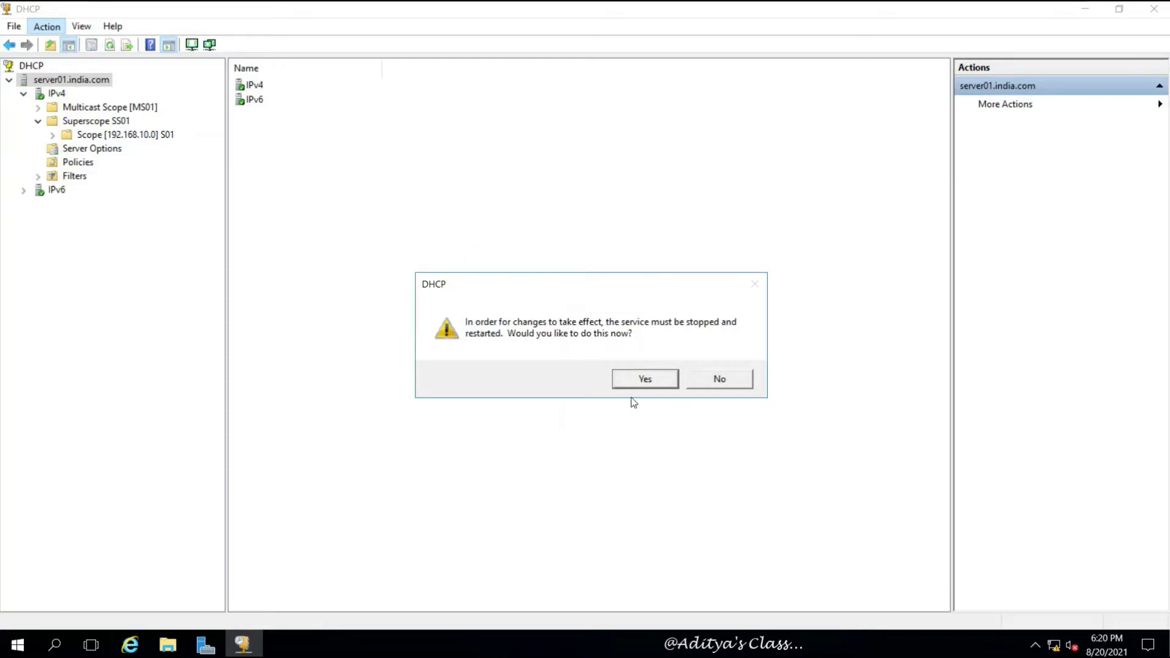
left_click(642, 381)
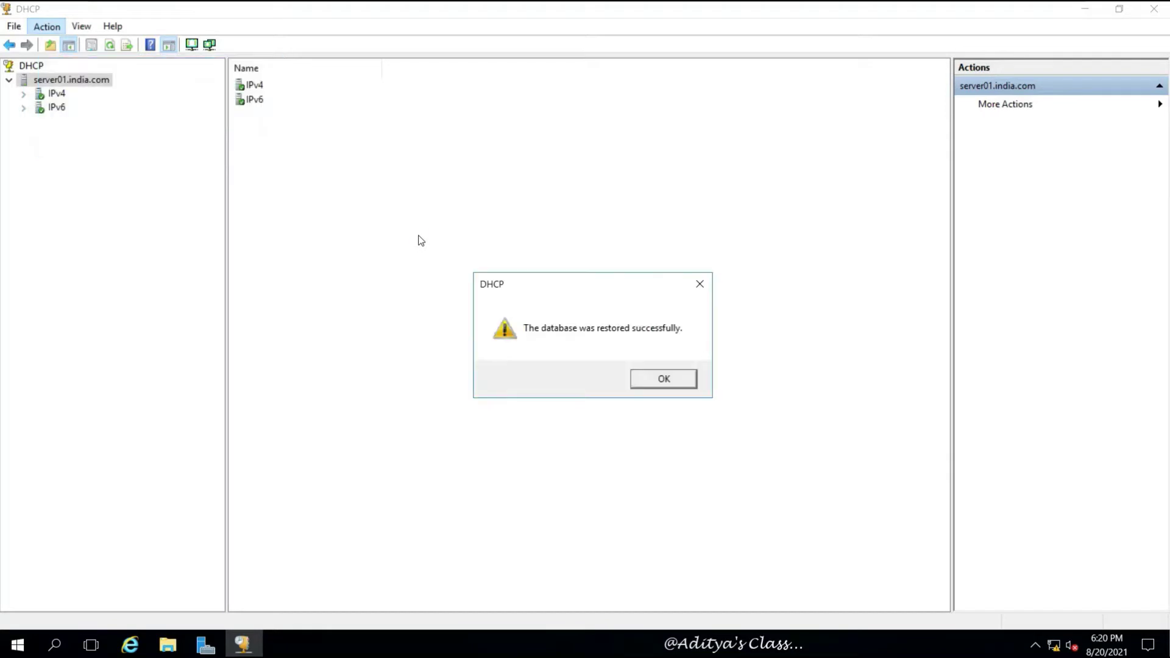
left_click(665, 379)
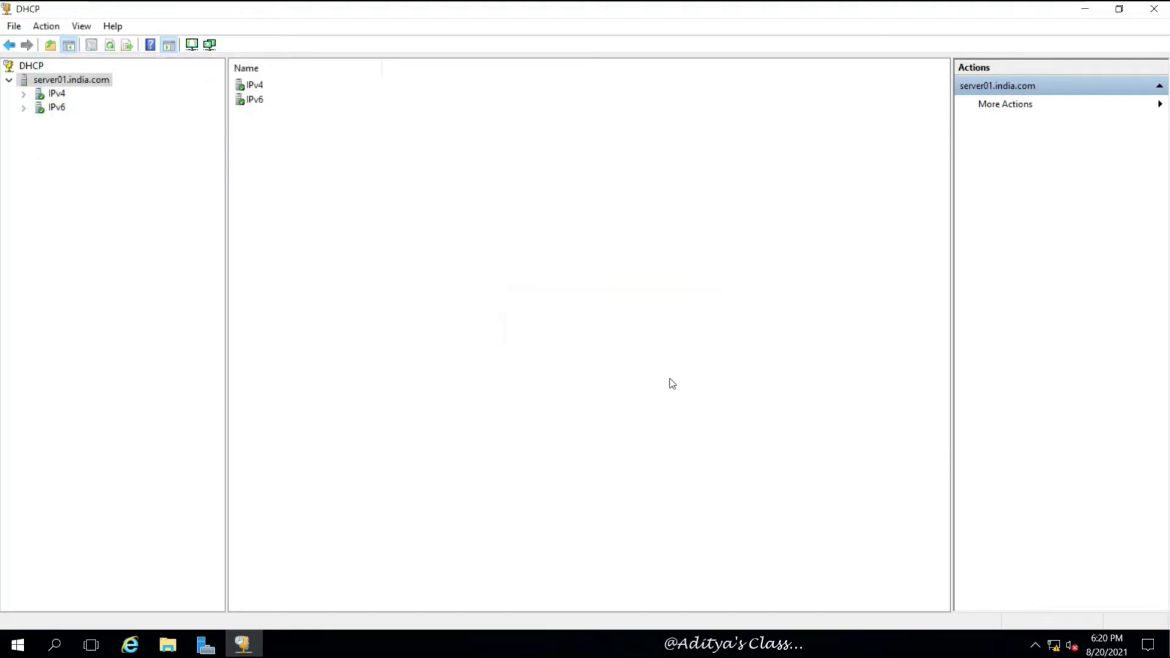
Step: Expand IPv4 > Superscope SS01 and open the restored scope S02
left_click(24, 94)
left_click(38, 109)
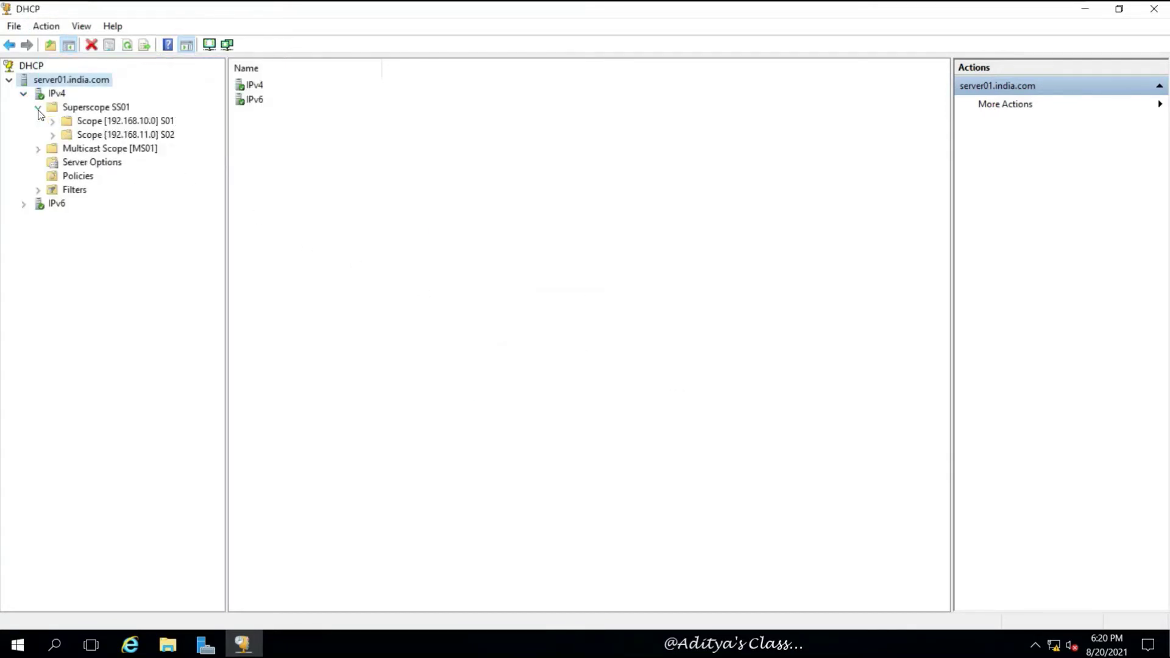
double_click(135, 135)
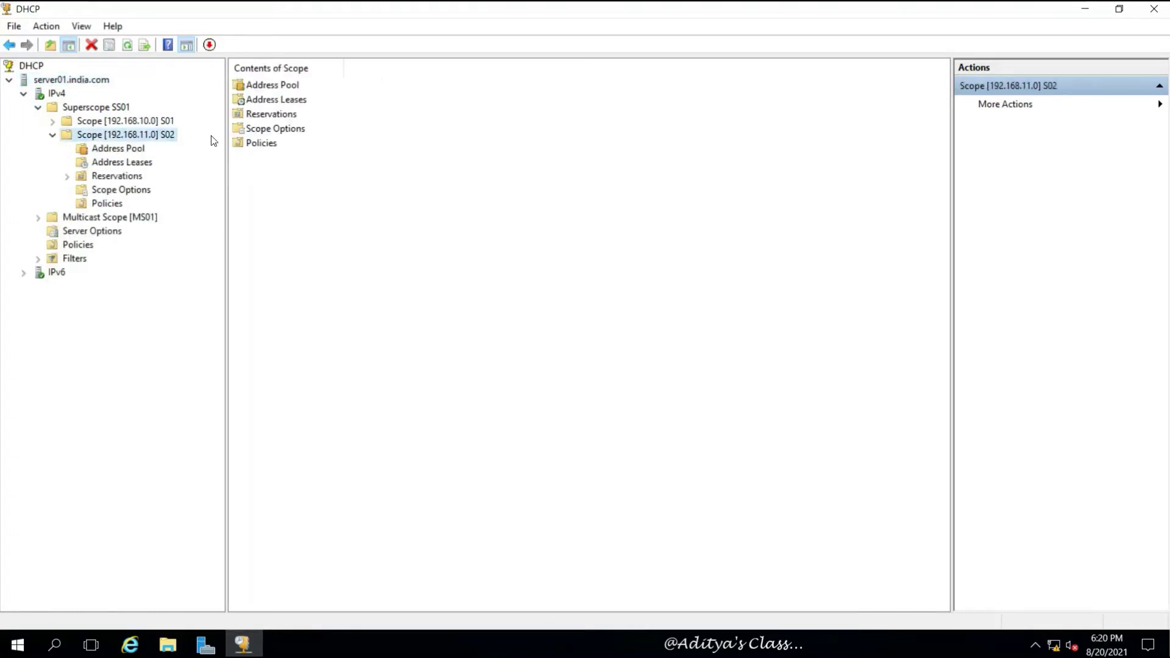
left_click(383, 289)
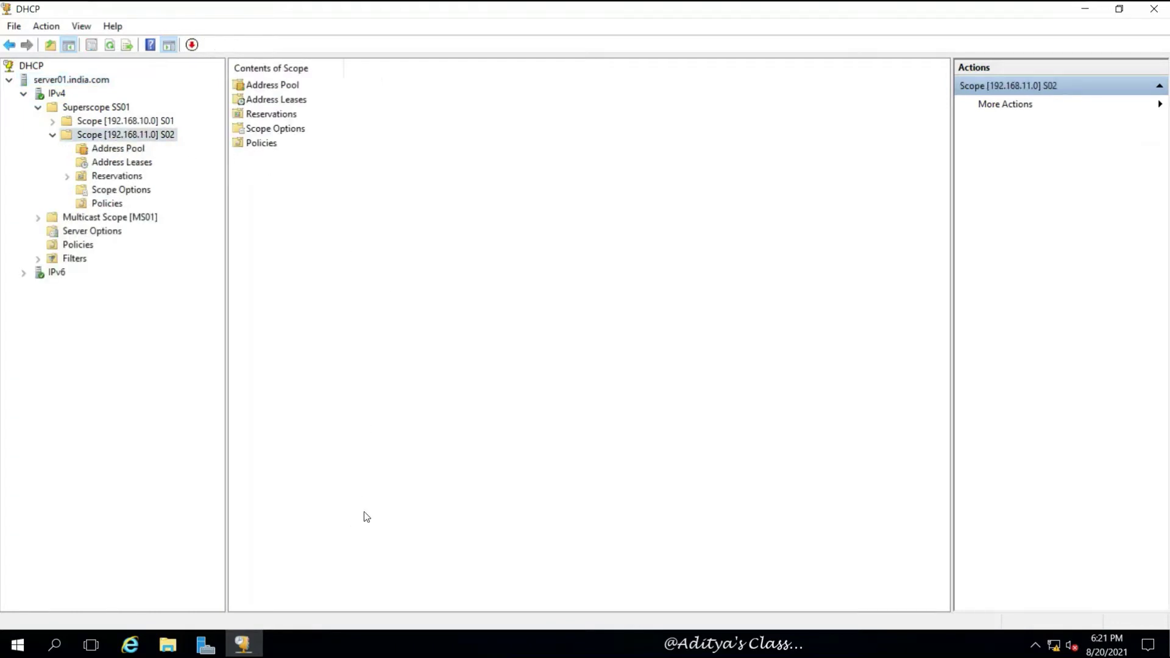
Step: On Server05, launch a Command Prompt by running cmd from the Run box
mouse_move(658, 3)
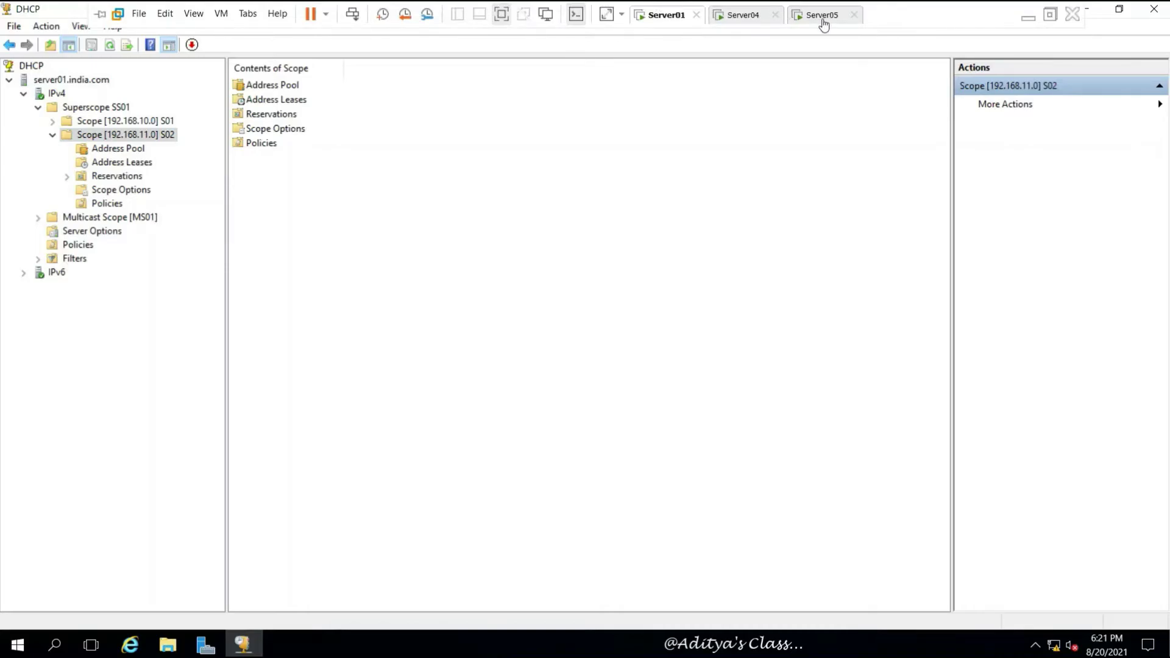
left_click(823, 17)
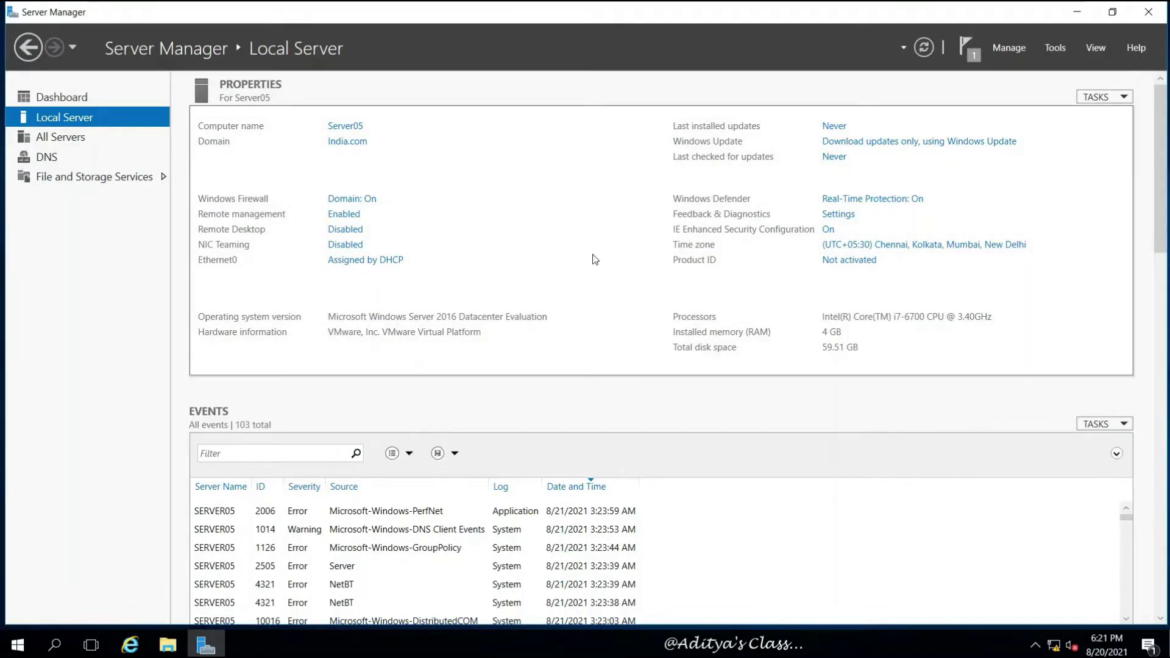
key("super+r")
type("cmd")
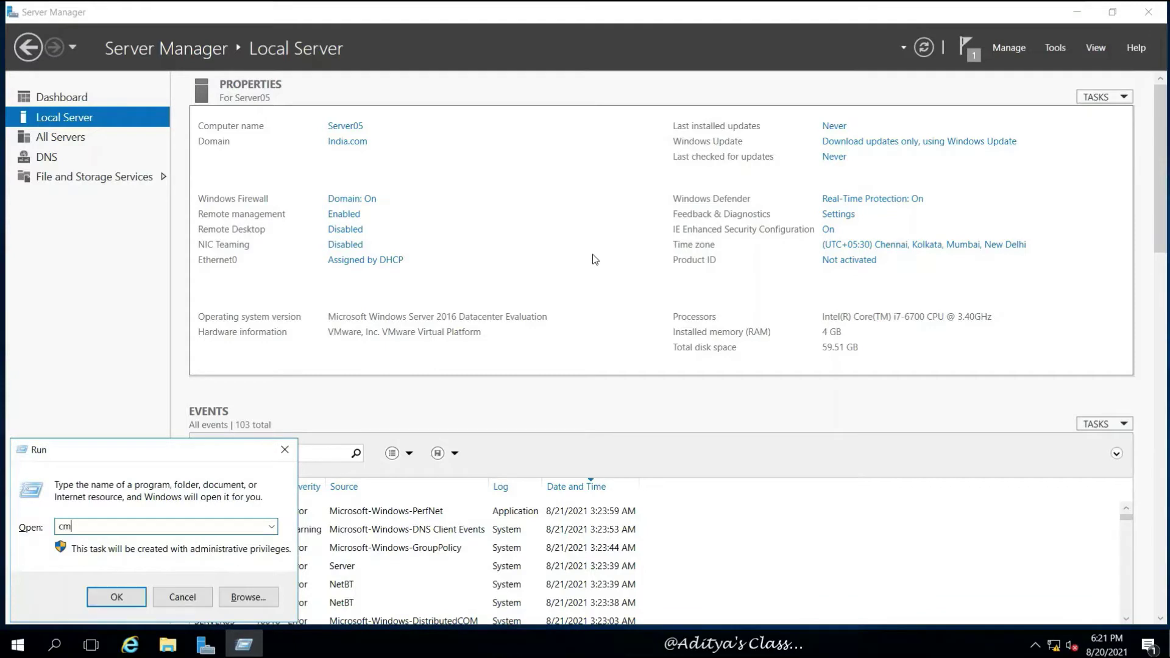
key("Return")
Step: Enlarge the console font size, reposition the window, and enter ipconfig /? at the prompt
right_click(506, 101)
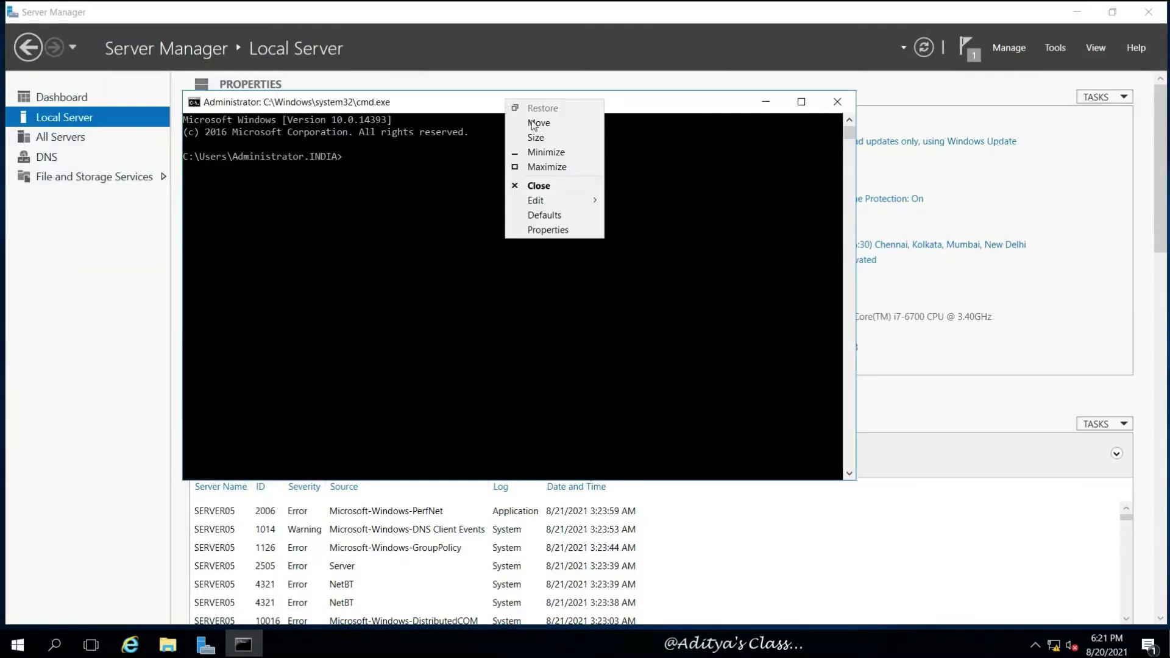
left_click(542, 230)
left_click(287, 139)
left_click(254, 139)
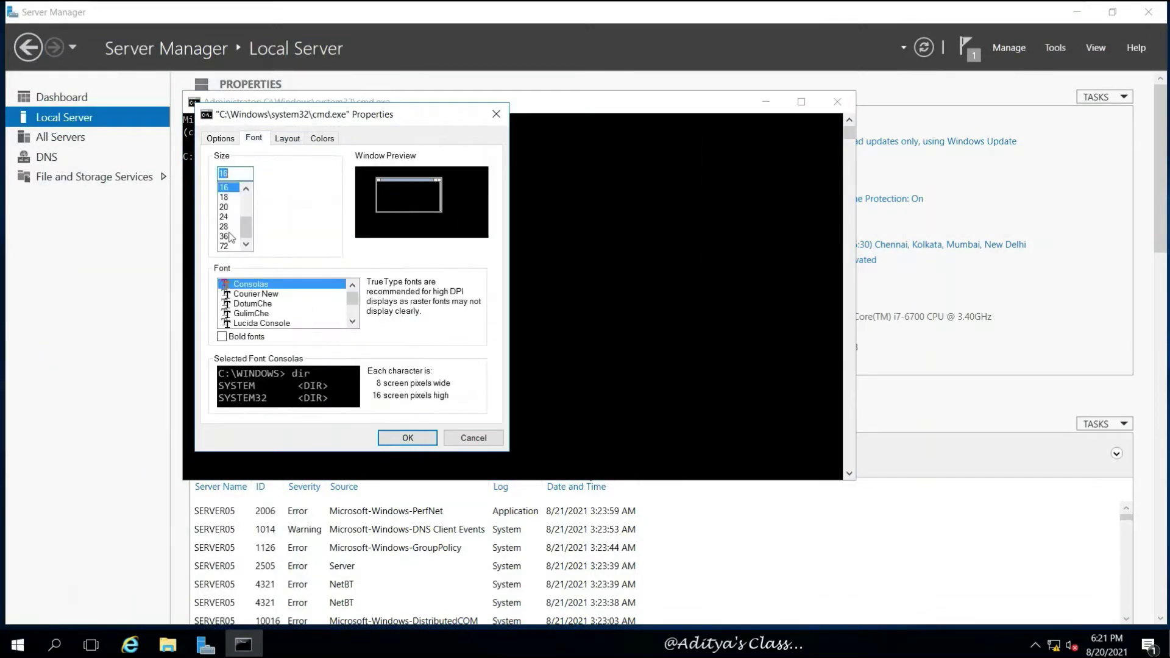
left_click(230, 220)
left_click(408, 438)
left_click_drag(484, 99, 414, 62)
type("ip")
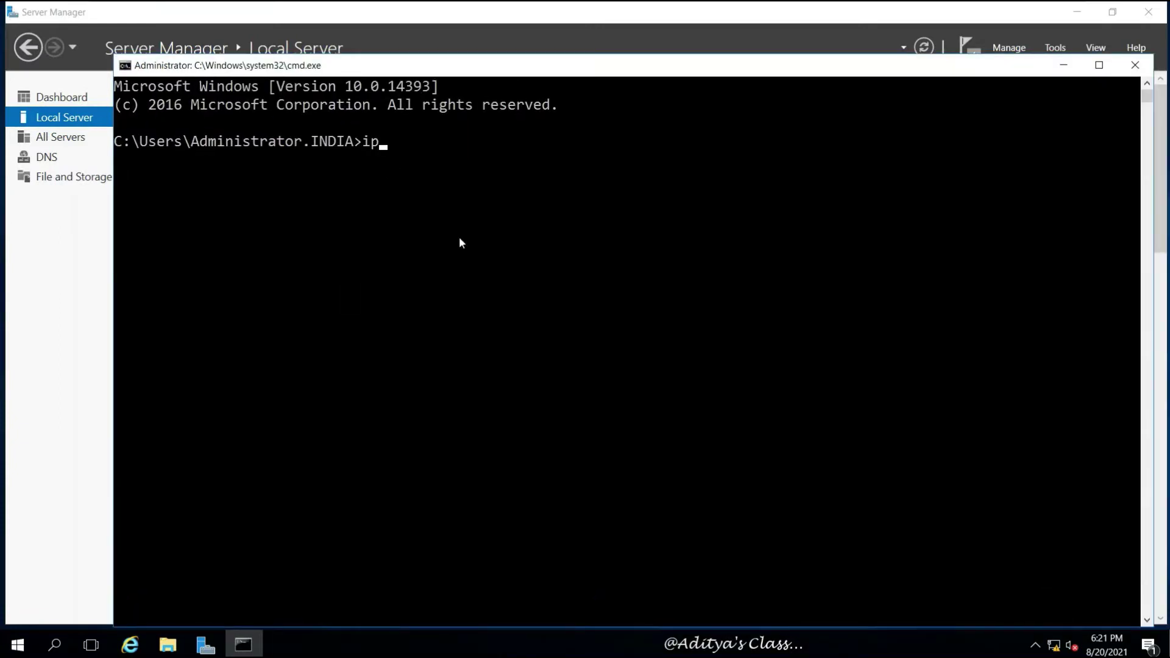
type("config /?")
Step: Run ipconfig /? and highlight the /release, /renew examples and /release, /release6, /renew options
key("Return")
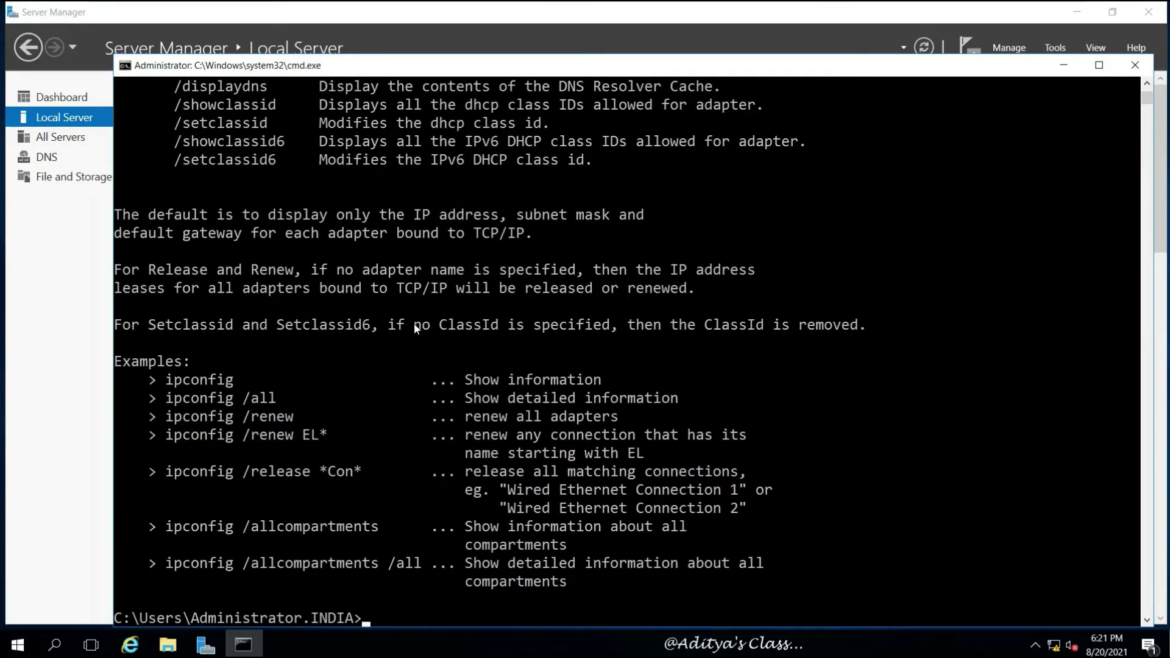
scroll(390, 329, "down", 2)
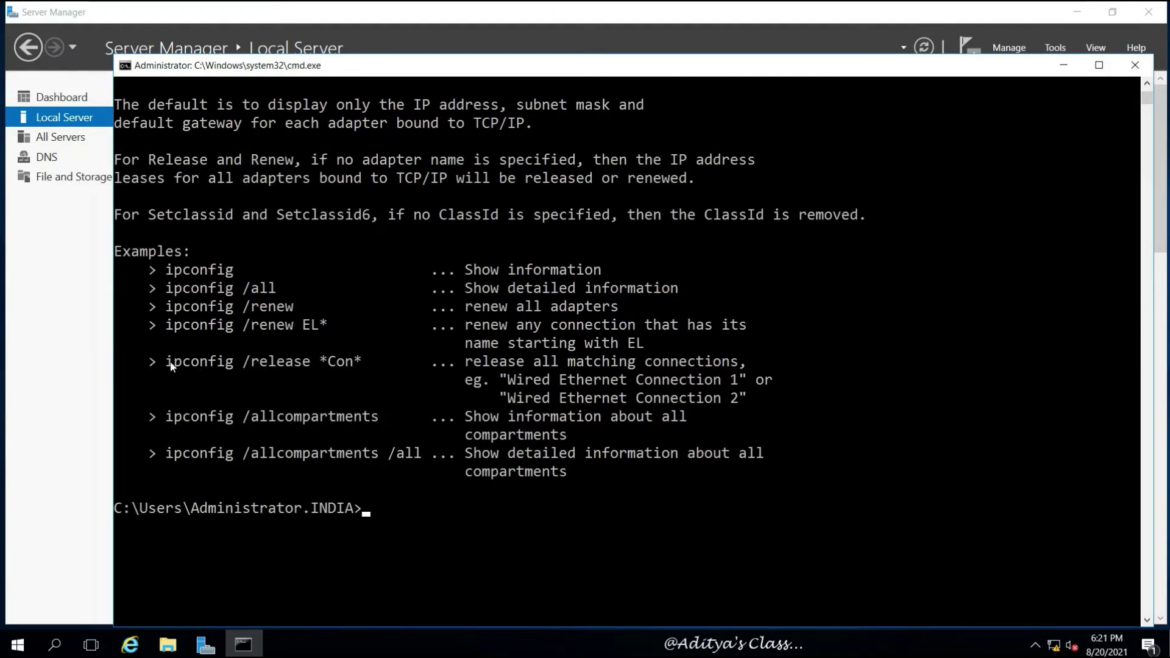
left_click_drag(171, 364, 251, 362)
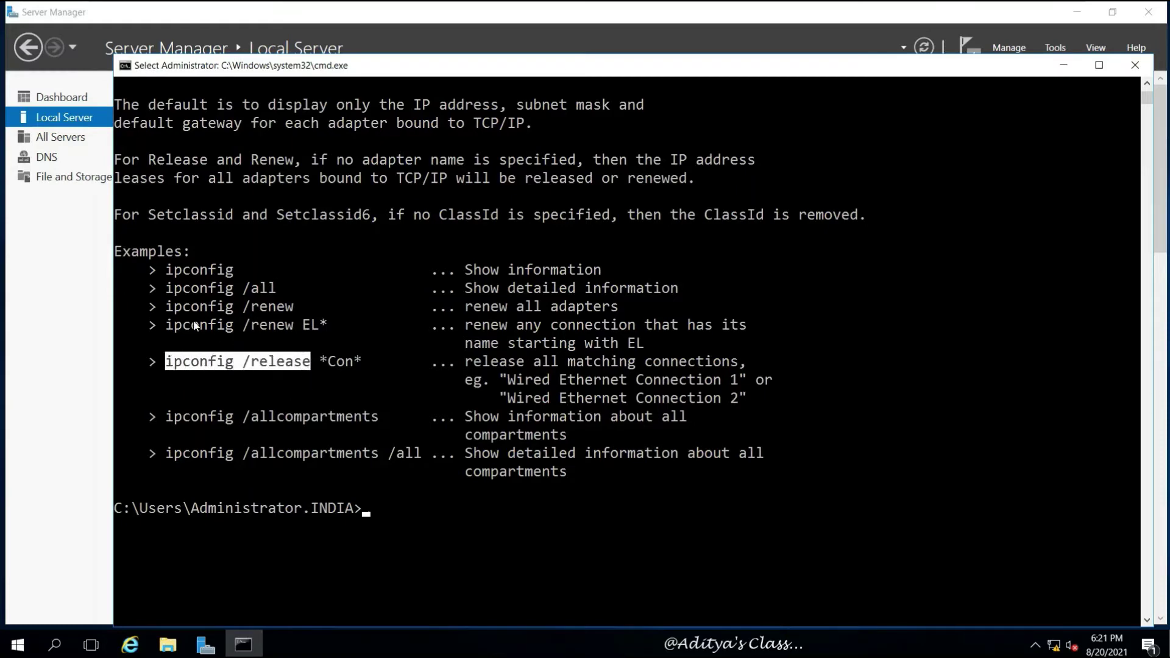
left_click_drag(161, 328, 255, 333)
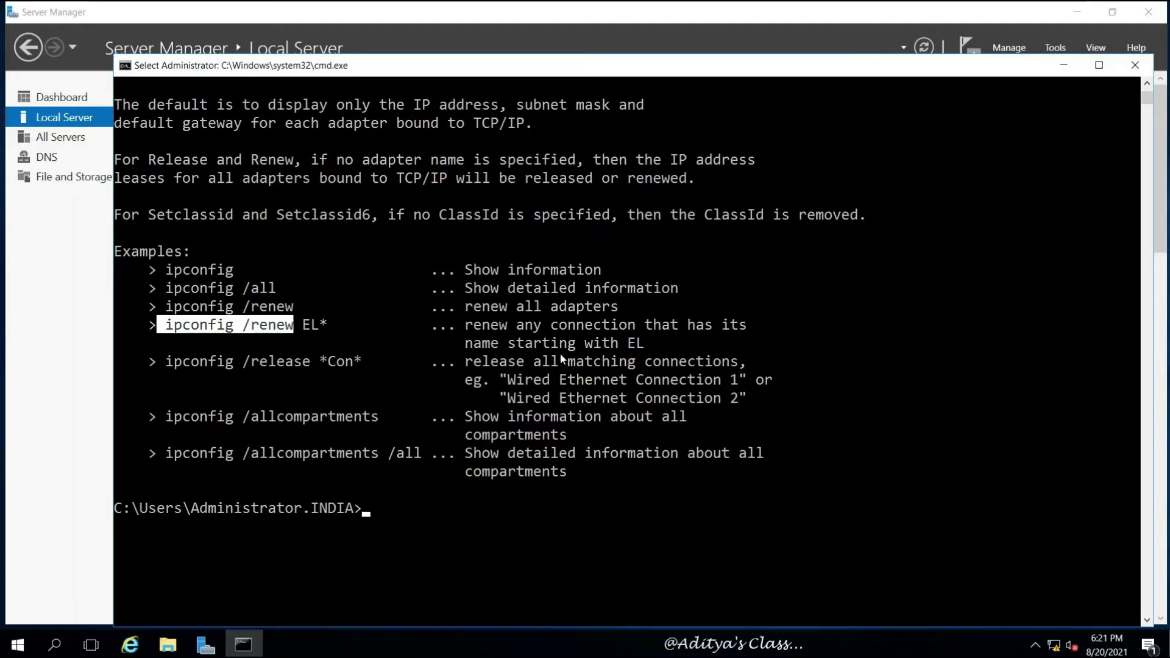
scroll(566, 352, "up", 7)
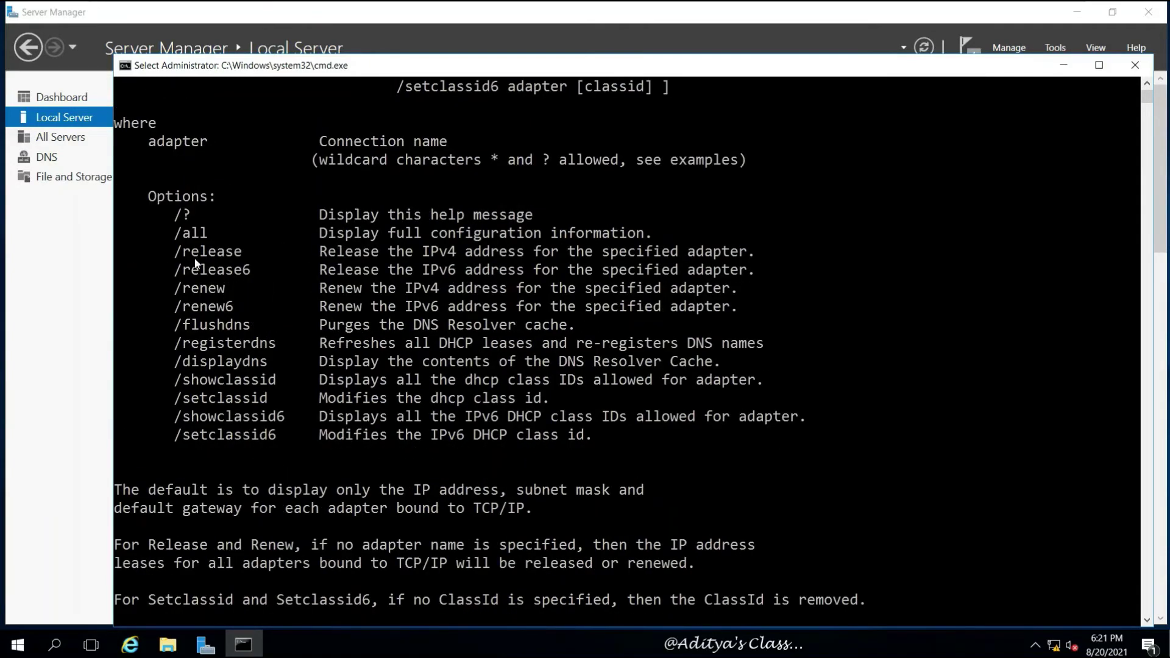
double_click(188, 253)
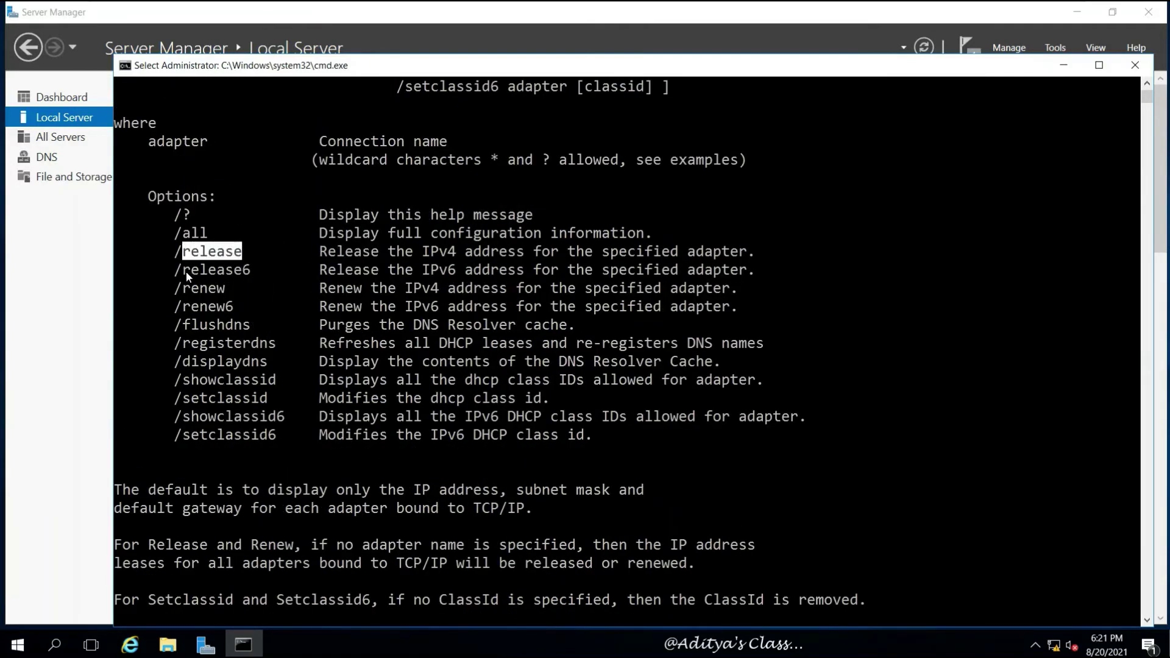
left_click_drag(243, 272, 249, 280)
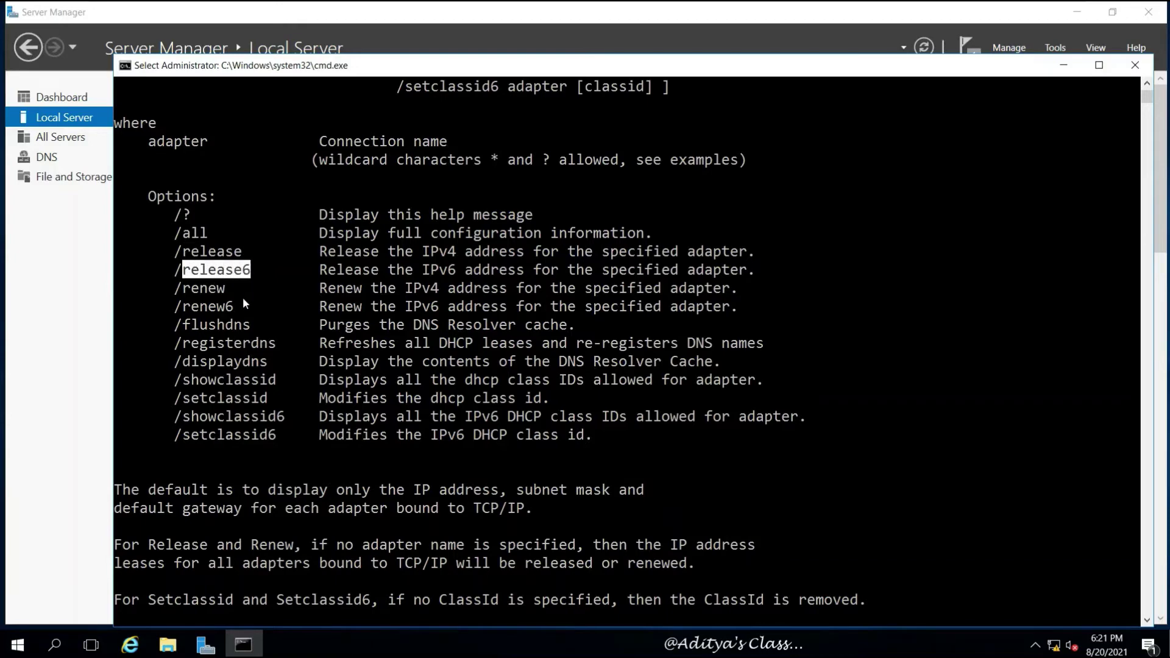
left_click_drag(184, 290, 234, 293)
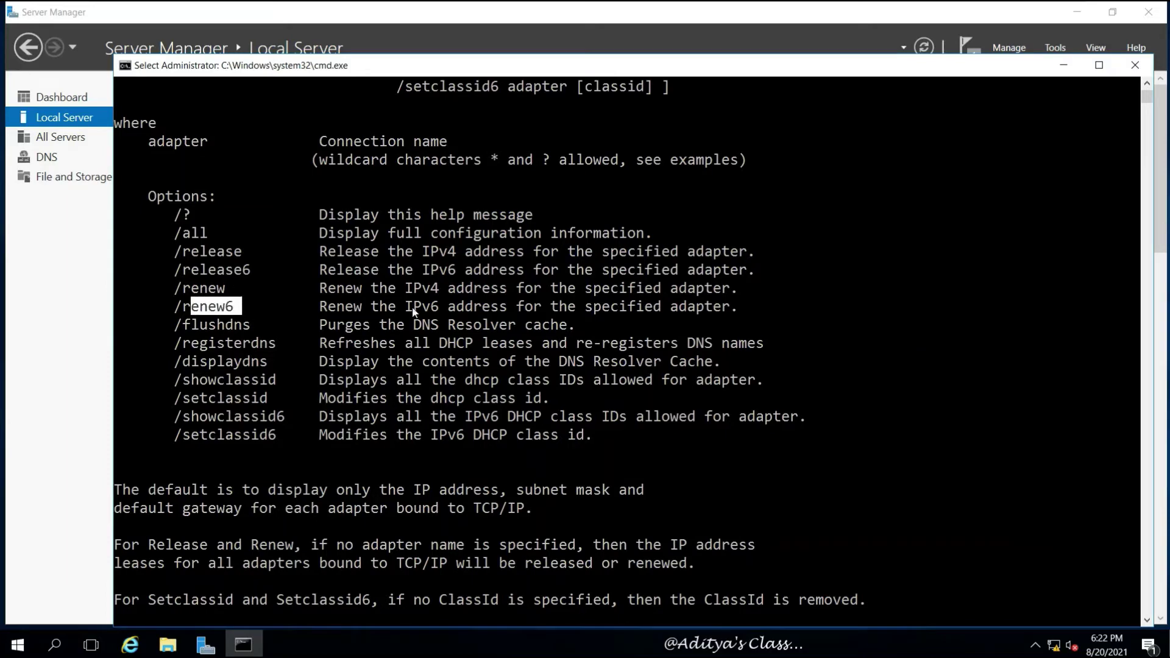
left_click_drag(406, 307, 437, 307)
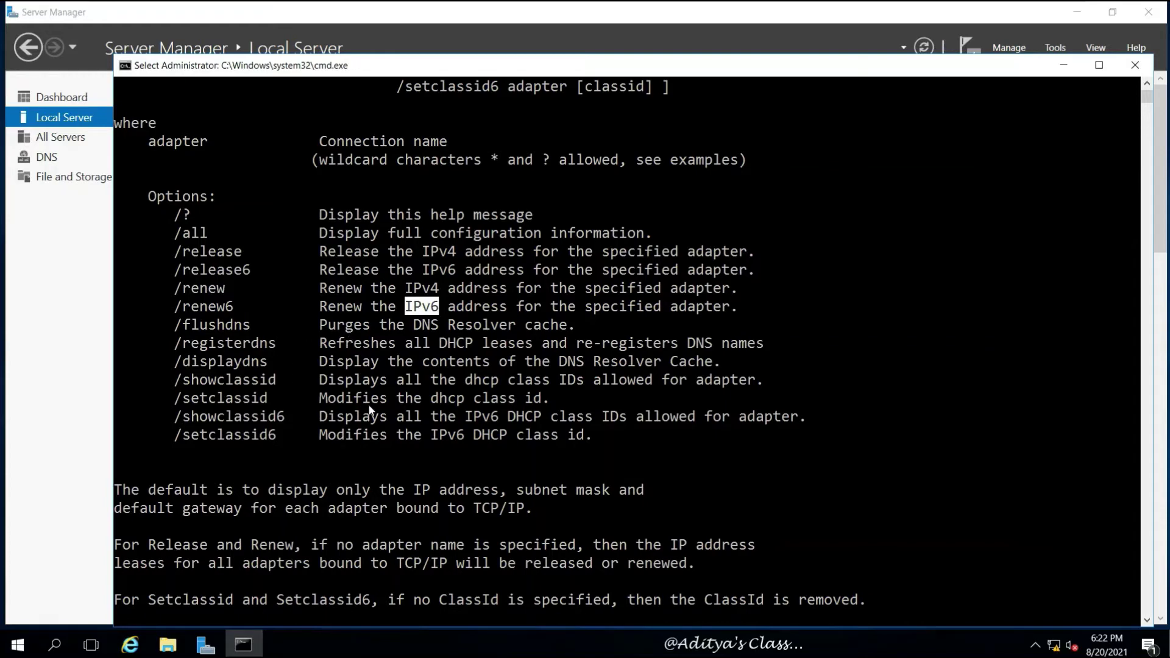
scroll(441, 378, "up", 1)
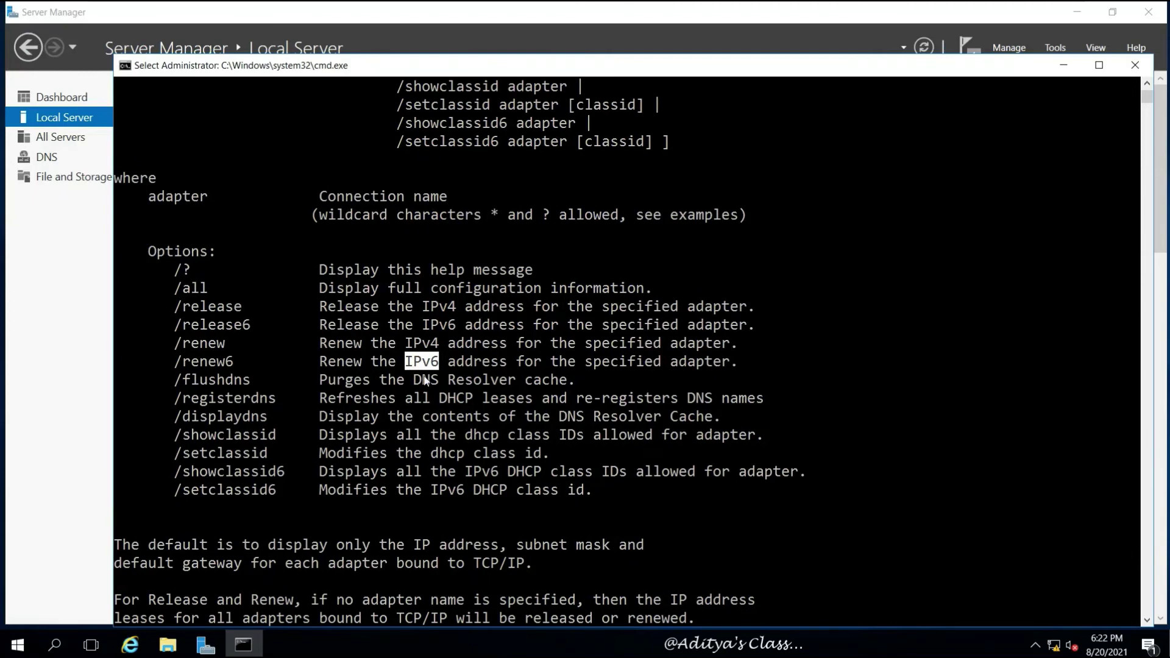
Step: Close the Command Prompt, return to the host desktop and refresh it
left_click(1134, 65)
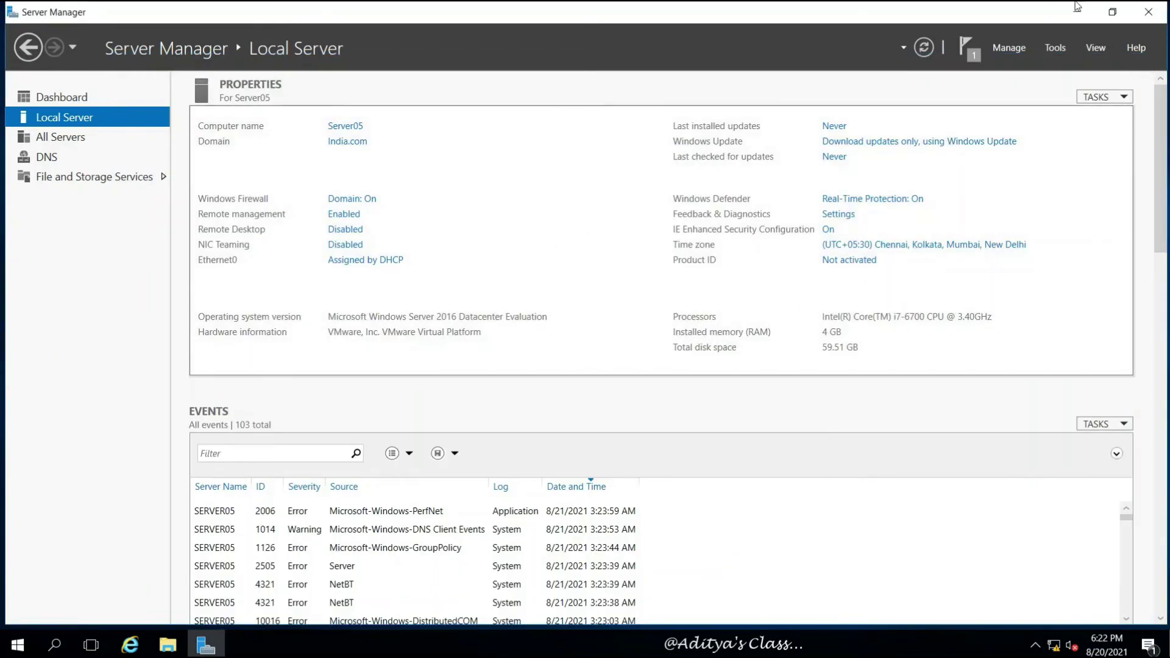
left_click(1028, 16)
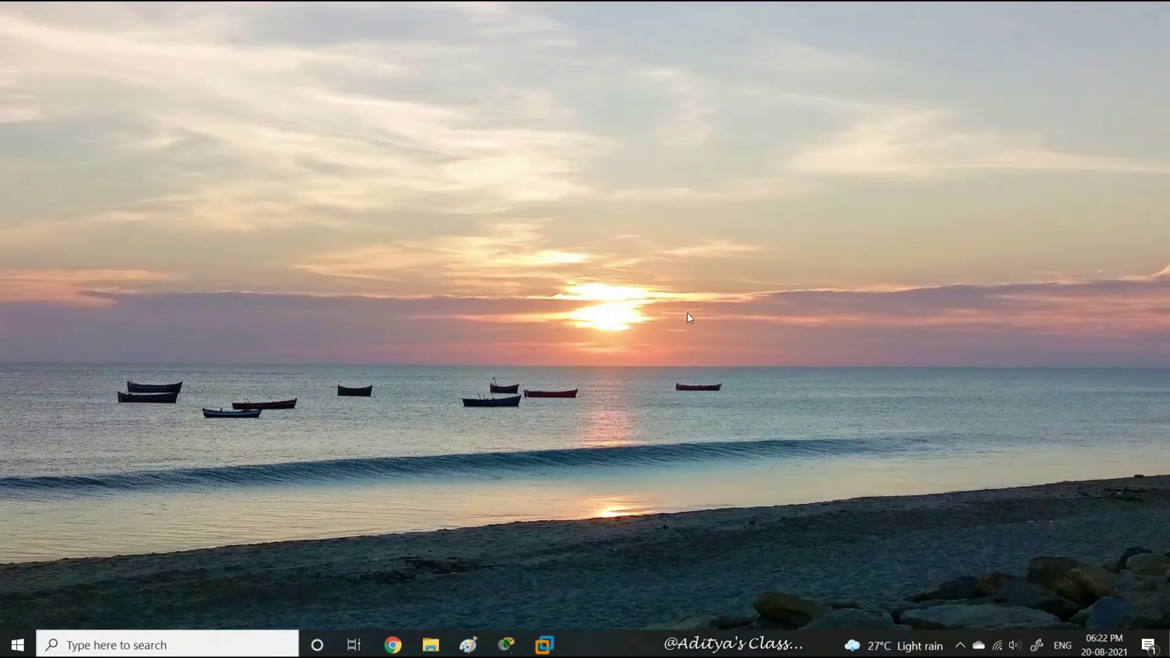
right_click(621, 268)
left_click(548, 316)
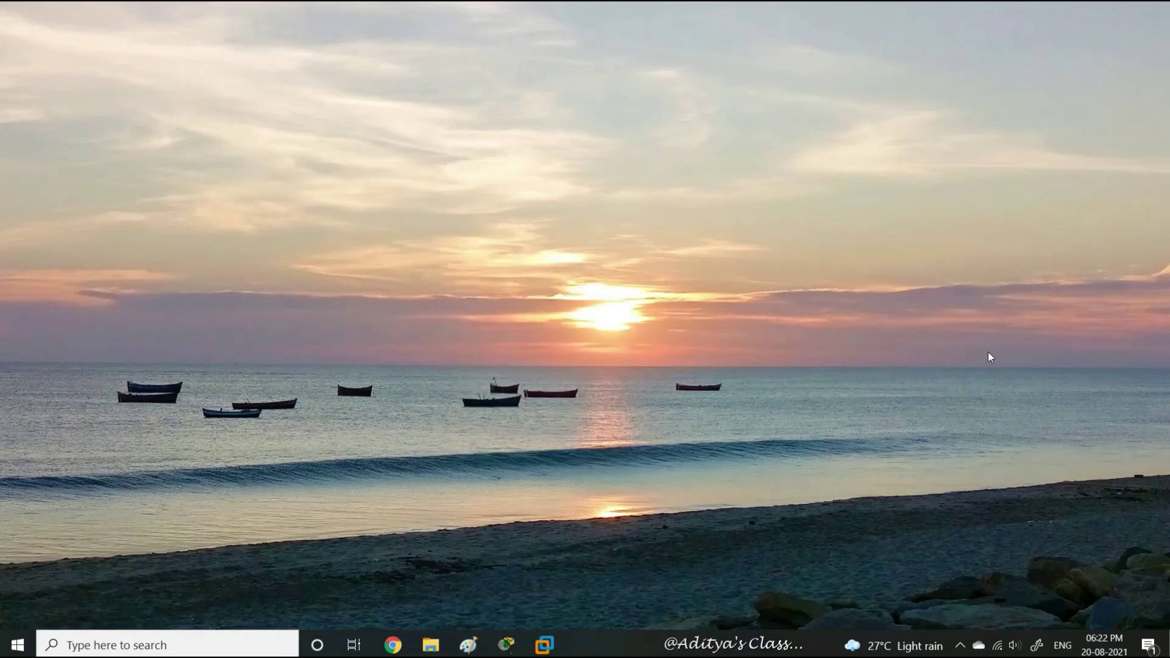